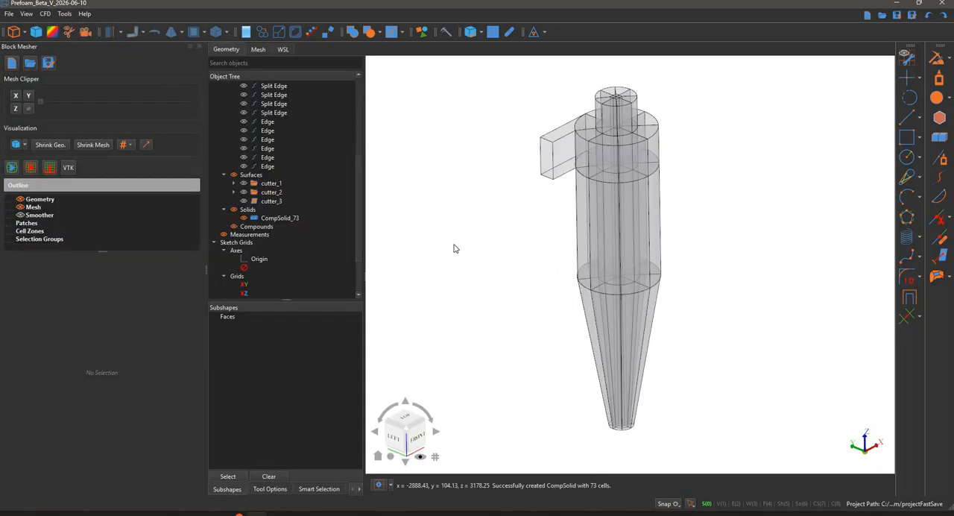
Import the cyclone solid CompSolid_73 from the viewer as the block mesher geometry and hide the object tree
{"action": "left_click", "coordinate": [614, 155]}
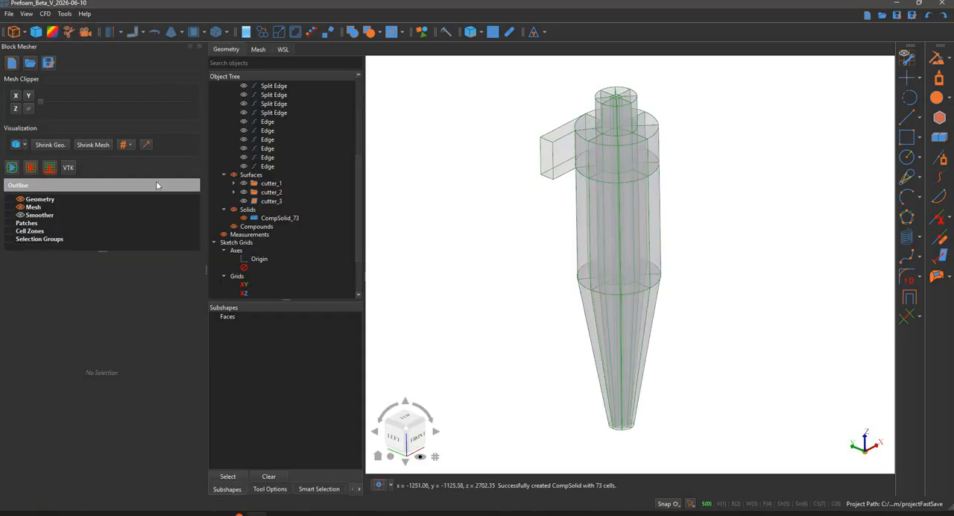
{"action": "right_click", "coordinate": [48, 200]}
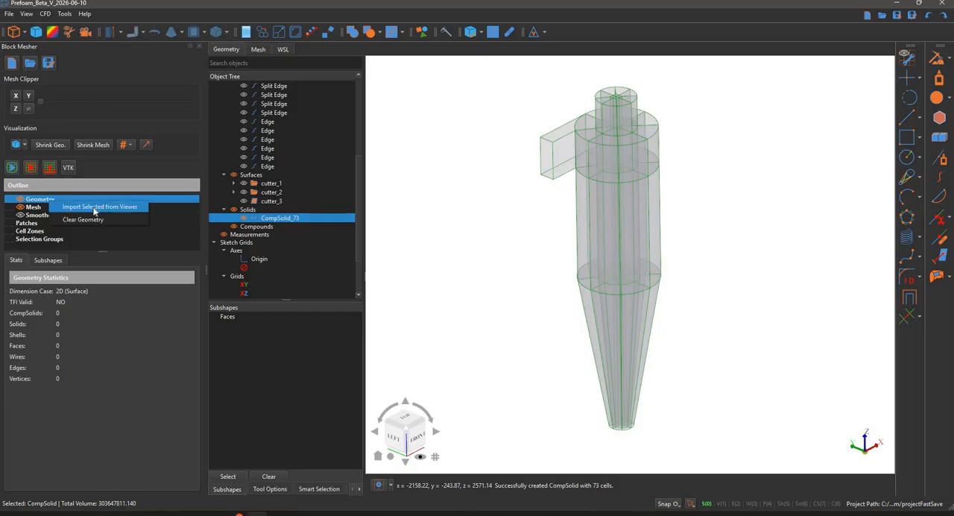
{"action": "key", "text": "Return"}
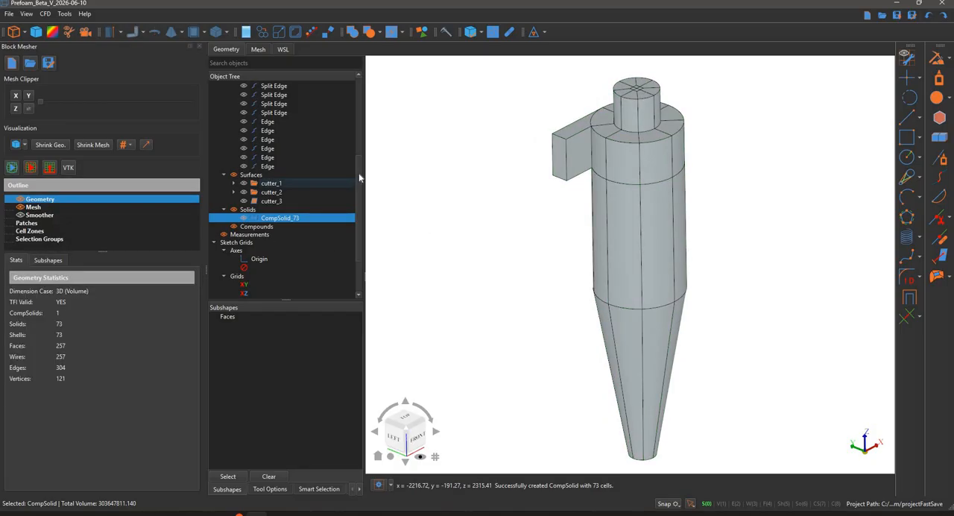
{"action": "key", "text": "Tab"}
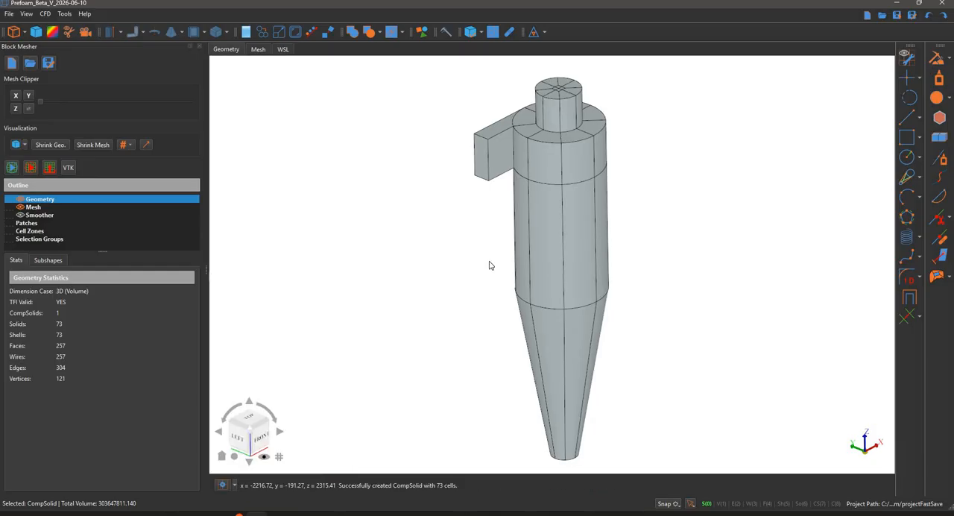
Display the imported geometry as wireframe and set the selection filter to edges
{"action": "scroll", "coordinate": [439, 248], "scroll_direction": "up", "scroll_amount": 1}
{"action": "middle_click_drag", "start_coordinate": [439, 249], "coordinate": [401, 254]}
{"action": "scroll", "coordinate": [401, 259], "scroll_direction": "down", "scroll_amount": 2}
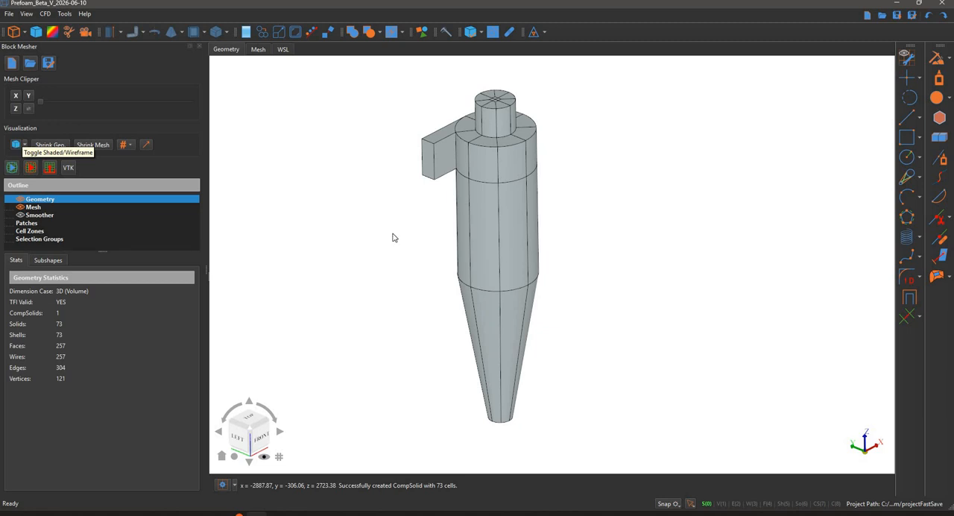
{"action": "mouse_move", "coordinate": [361, 163]}
{"action": "middle_mouse_down"}
{"action": "mouse_move", "coordinate": [386, 176]}
{"action": "mouse_move", "coordinate": [351, 236]}
{"action": "mouse_move", "coordinate": [390, 209]}
{"action": "mouse_move", "coordinate": [385, 164]}
{"action": "mouse_move", "coordinate": [343, 210]}
{"action": "mouse_move", "coordinate": [305, 223]}
{"action": "mouse_move", "coordinate": [322, 226]}
{"action": "mouse_move", "coordinate": [386, 290]}
{"action": "mouse_move", "coordinate": [390, 217]}
{"action": "mouse_move", "coordinate": [409, 277]}
{"action": "mouse_move", "coordinate": [428, 273]}
{"action": "middle_mouse_up"}
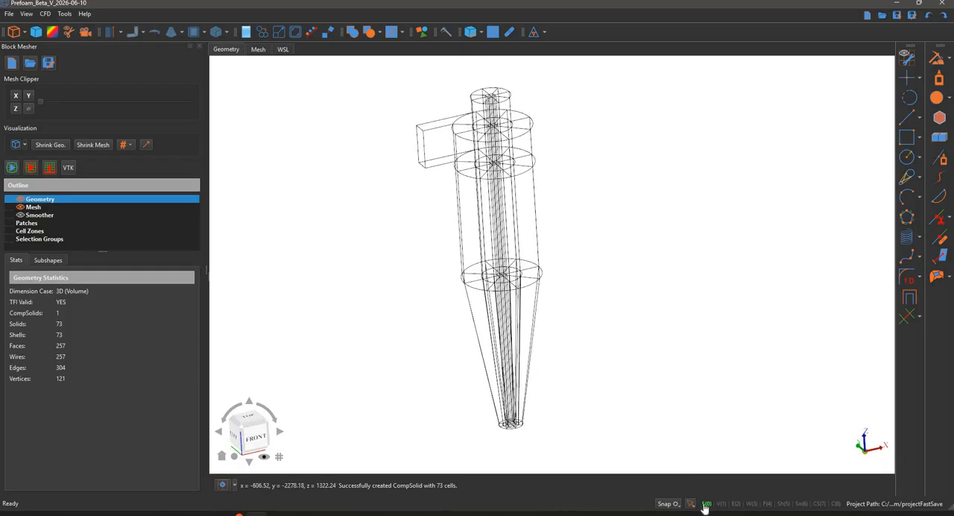
{"action": "left_click", "coordinate": [736, 503]}
{"action": "scroll", "coordinate": [514, 207], "scroll_direction": "up", "scroll_amount": 3}
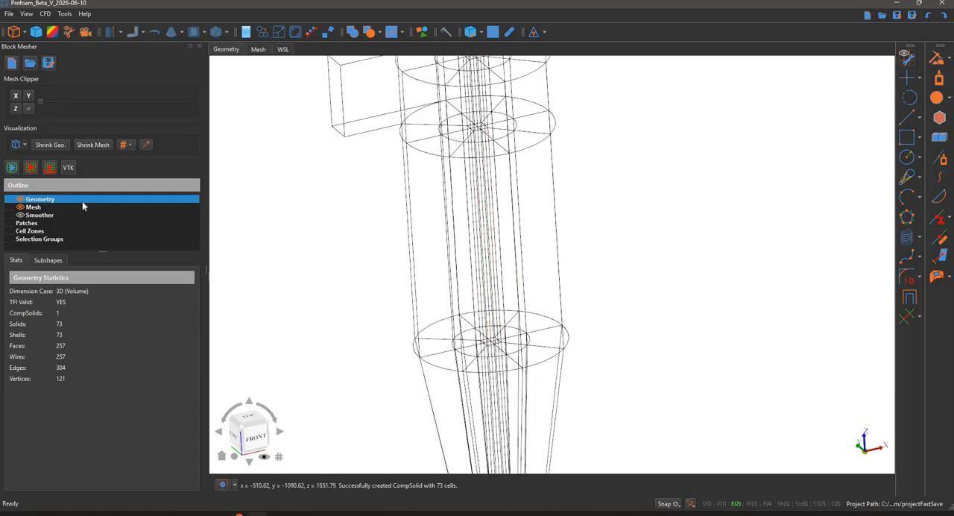
Return the geometry to shaded display and lower its opacity to 30%
{"action": "left_click", "coordinate": [16, 145]}
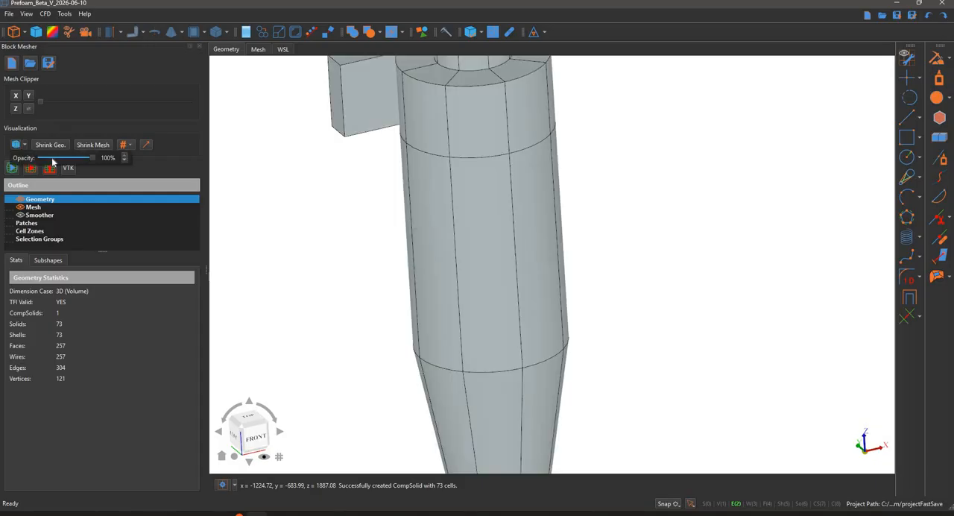
{"action": "left_click", "coordinate": [52, 159]}
{"action": "left_click_drag", "start_coordinate": [52, 158], "coordinate": [41, 158]}
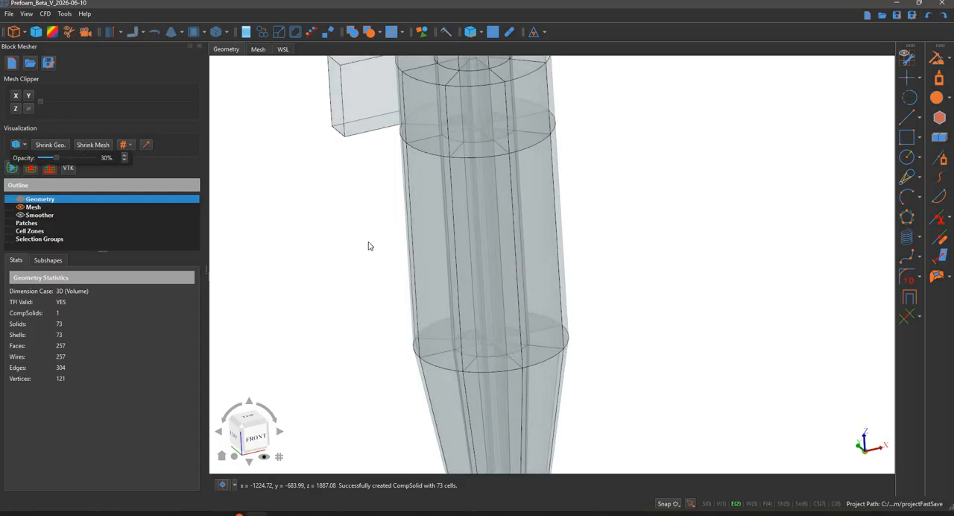
{"action": "left_click", "coordinate": [399, 274]}
{"action": "scroll", "coordinate": [534, 247], "scroll_direction": "down", "scroll_amount": 3}
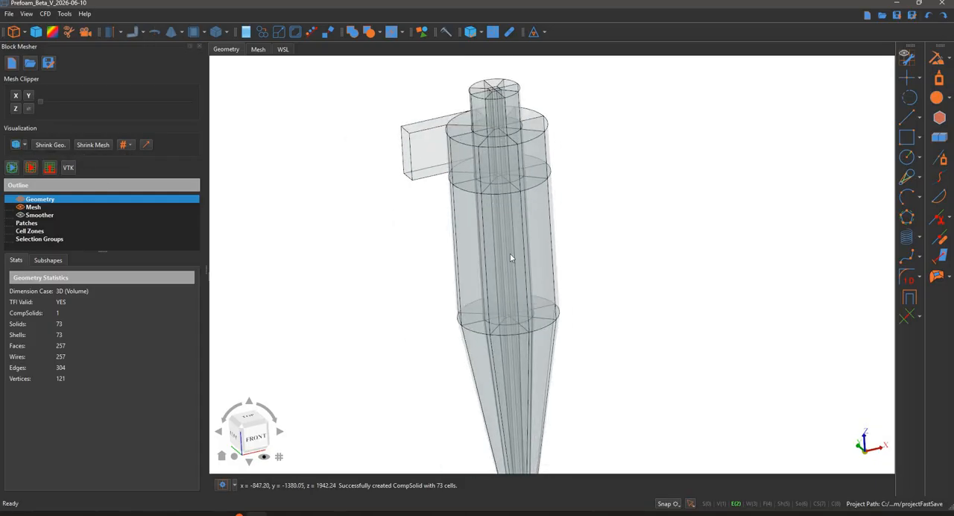
{"action": "middle_click_drag", "start_coordinate": [510, 252], "coordinate": [580, 231]}
{"action": "scroll", "coordinate": [439, 270], "scroll_direction": "down", "scroll_amount": 1}
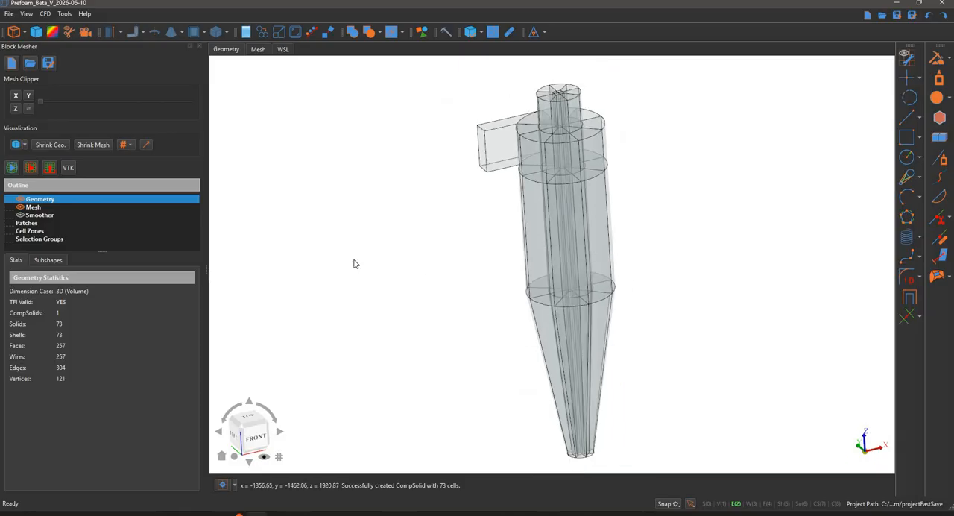
Shrink the geometry blocks to examine the block structure, and restore their full-size display
{"action": "left_click", "coordinate": [50, 149]}
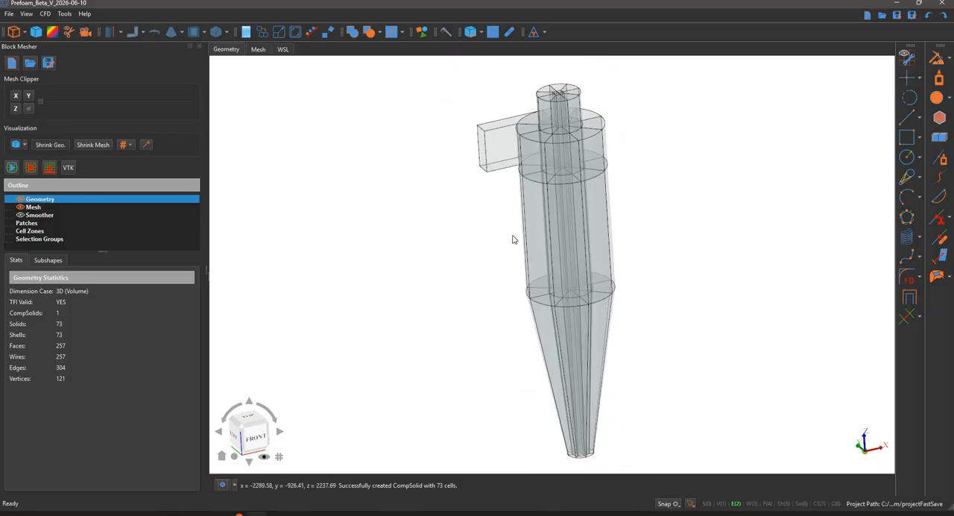
{"action": "middle_click_drag", "start_coordinate": [661, 204], "coordinate": [670, 158]}
{"action": "scroll", "coordinate": [666, 175], "scroll_direction": "down", "scroll_amount": 1}
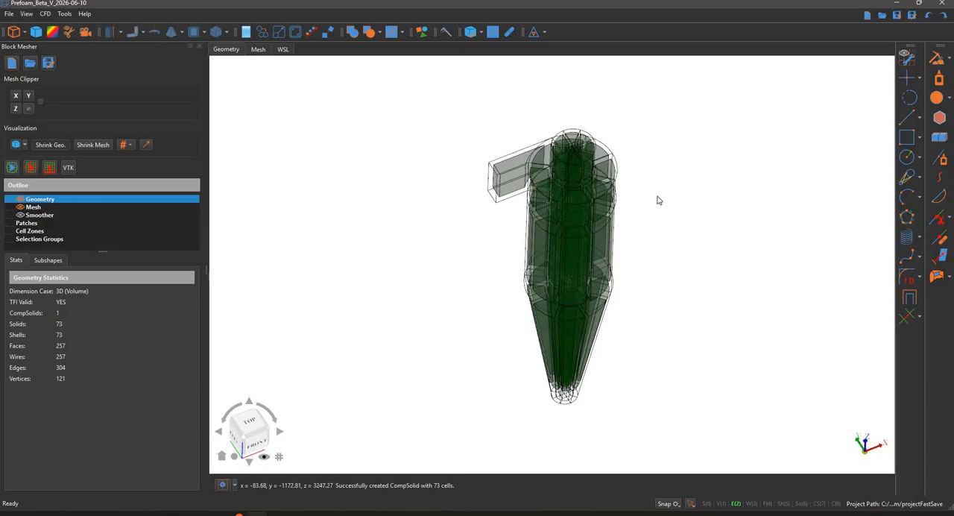
{"action": "scroll", "coordinate": [658, 199], "scroll_direction": "up", "scroll_amount": 4}
{"action": "middle_click_drag", "start_coordinate": [641, 258], "coordinate": [495, 170]}
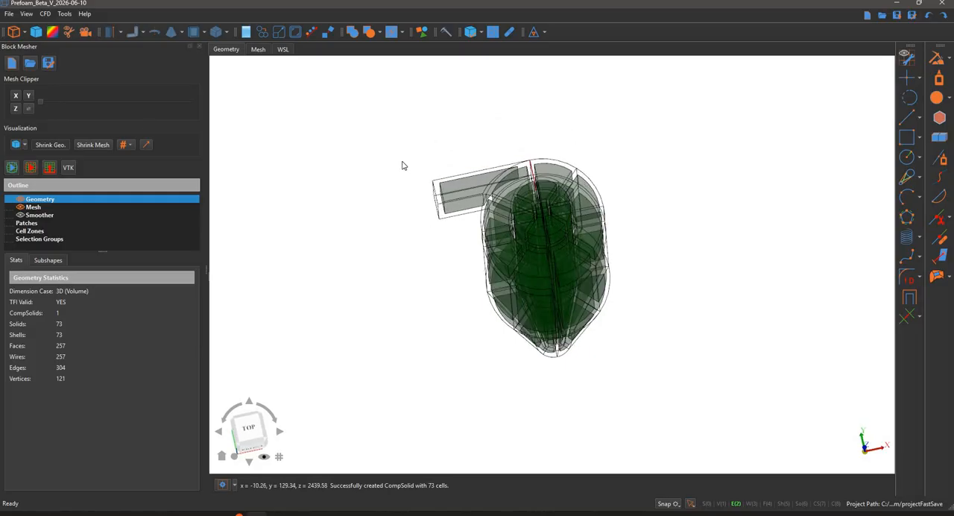
{"action": "left_click", "coordinate": [88, 146]}
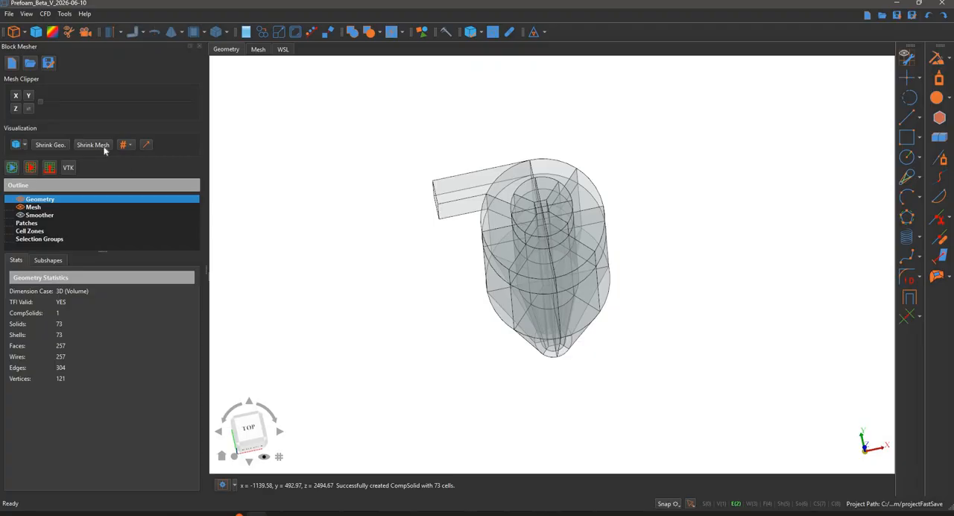
{"action": "middle_click_drag", "start_coordinate": [333, 213], "coordinate": [254, 197]}
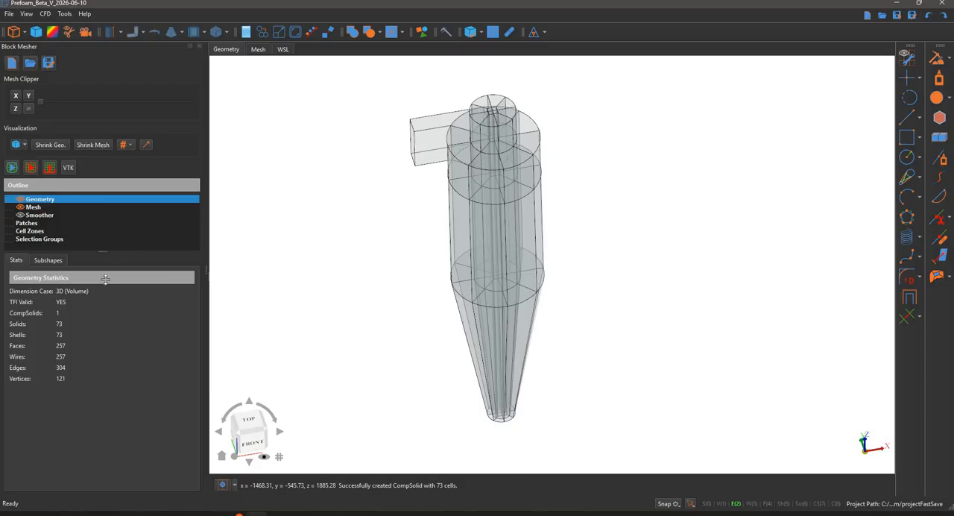
Enlarge the outline area and add a sizing to the mesh
{"action": "left_click_drag", "start_coordinate": [105, 278], "coordinate": [105, 312]}
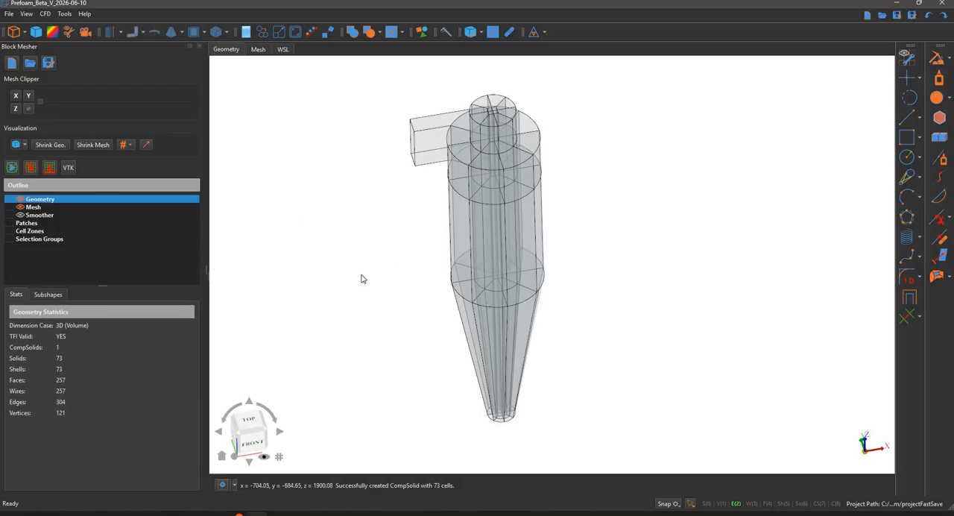
{"action": "left_click", "coordinate": [33, 207]}
{"action": "right_click", "coordinate": [78, 215]}
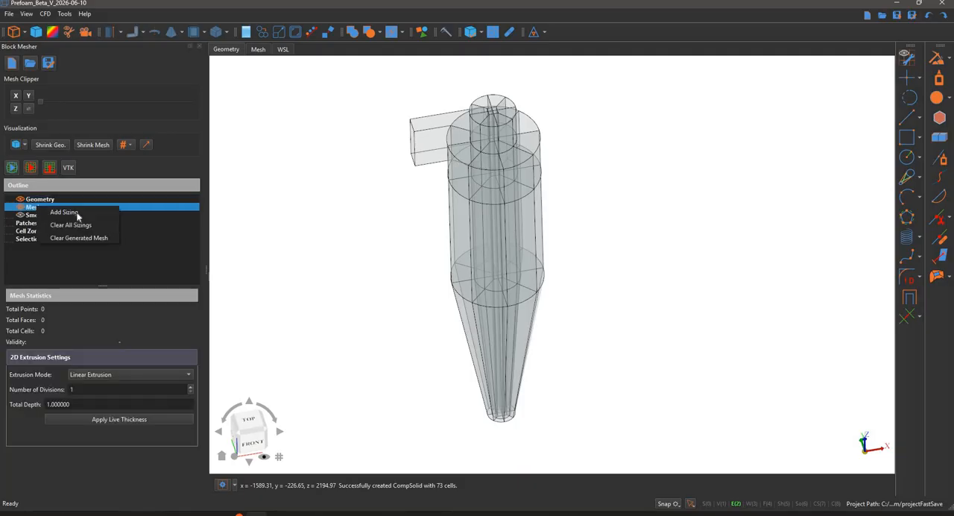
{"action": "left_click", "coordinate": [74, 214]}
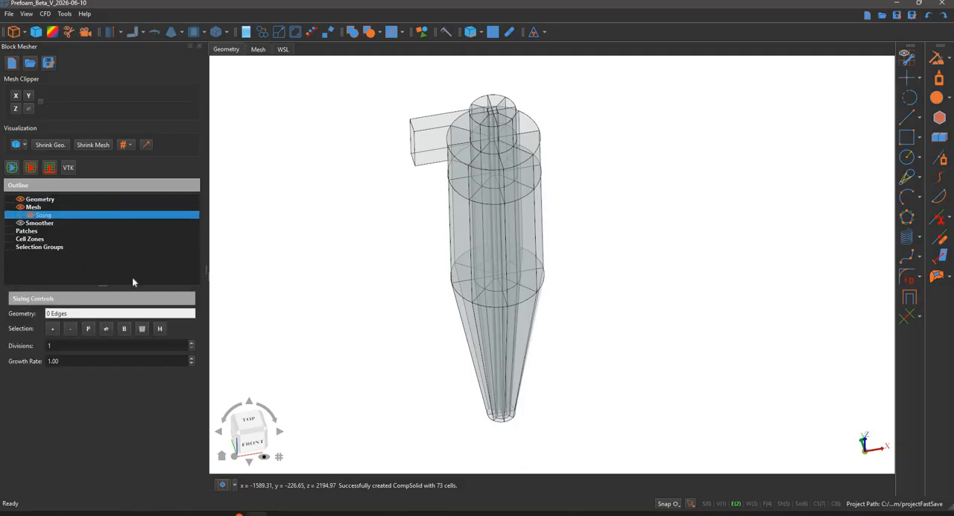
Assign a slanted edge of the lower cone to the sizing, extend it to all parallel cone edges, and highlight them
{"action": "middle_click_drag", "start_coordinate": [414, 319], "coordinate": [535, 144]}
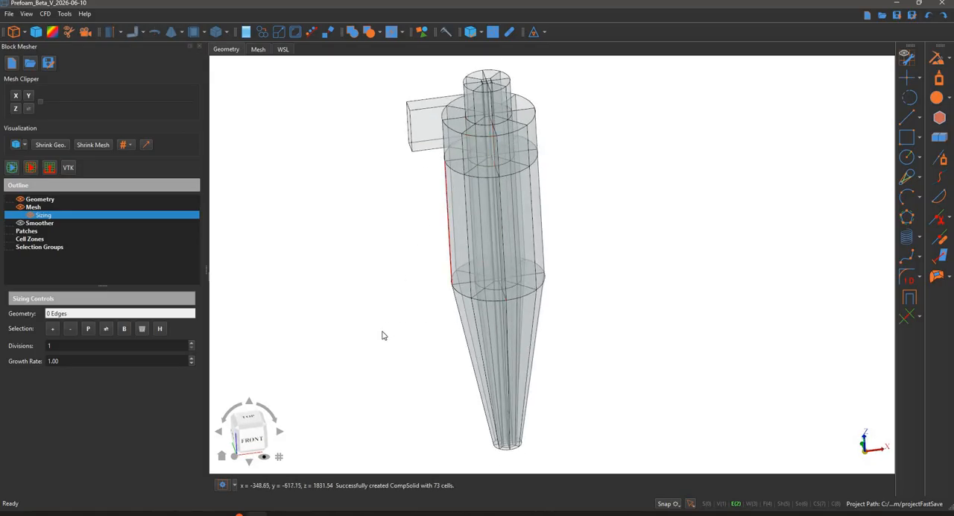
{"action": "left_click", "coordinate": [47, 248]}
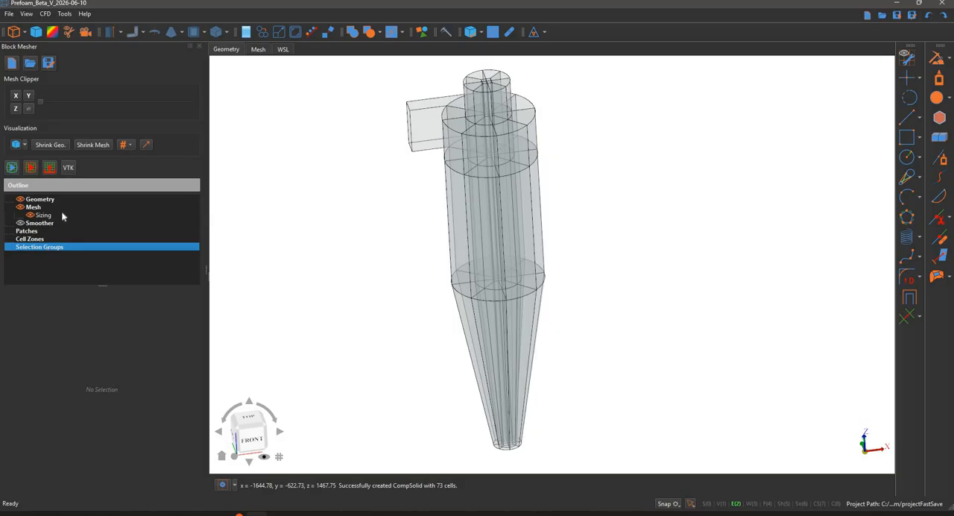
{"action": "middle_click_drag", "start_coordinate": [427, 292], "coordinate": [409, 402]}
{"action": "scroll", "coordinate": [462, 364], "scroll_direction": "up", "scroll_amount": 2}
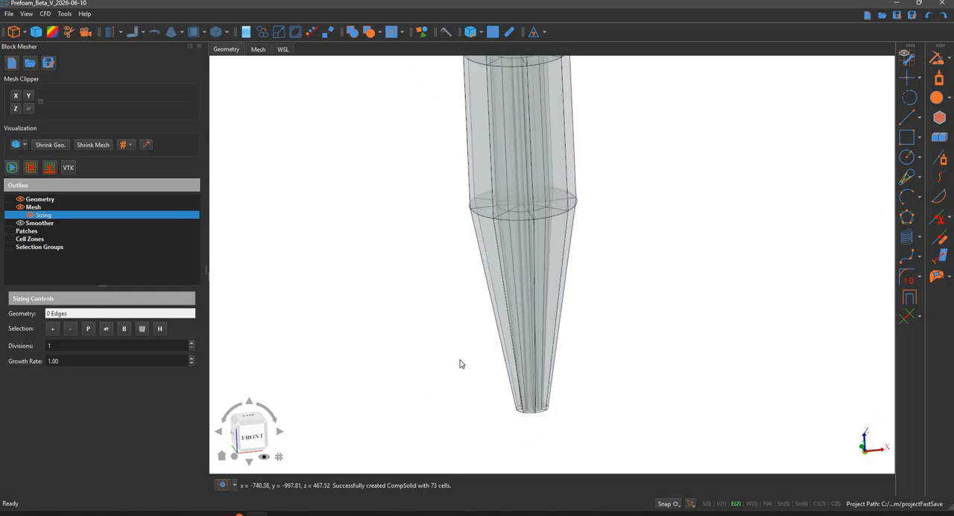
{"action": "left_click", "coordinate": [492, 279]}
{"action": "middle_click_drag", "start_coordinate": [427, 328], "coordinate": [442, 319]}
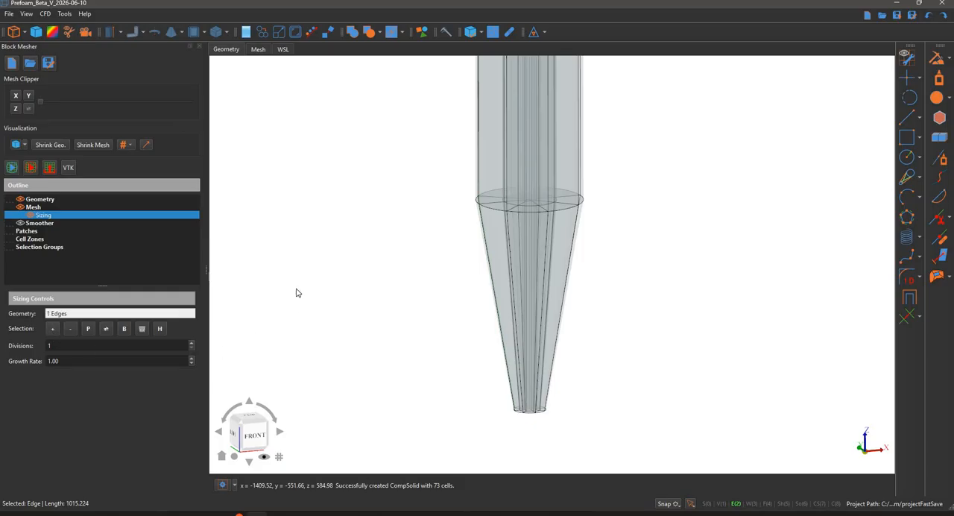
{"action": "middle_click_drag", "start_coordinate": [384, 258], "coordinate": [405, 282]}
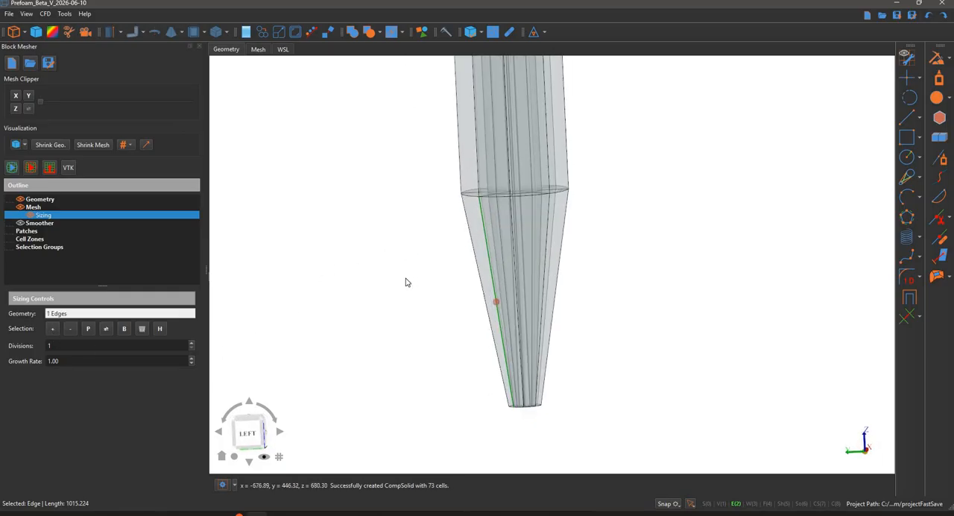
{"action": "left_click", "coordinate": [161, 330]}
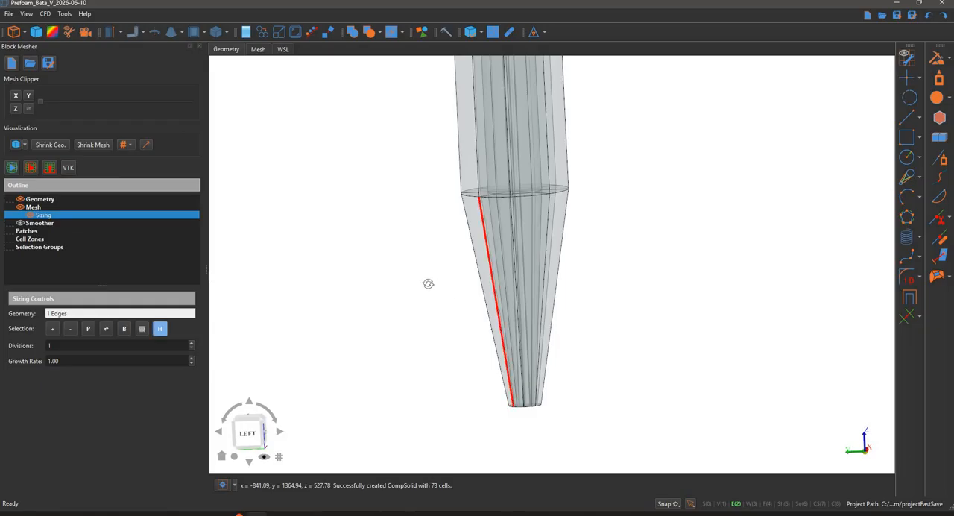
{"action": "mouse_move", "coordinate": [422, 292]}
{"action": "middle_mouse_down"}
{"action": "mouse_move", "coordinate": [420, 328]}
{"action": "mouse_move", "coordinate": [439, 298]}
{"action": "mouse_move", "coordinate": [343, 281]}
{"action": "mouse_move", "coordinate": [394, 277]}
{"action": "mouse_move", "coordinate": [425, 301]}
{"action": "middle_mouse_up"}
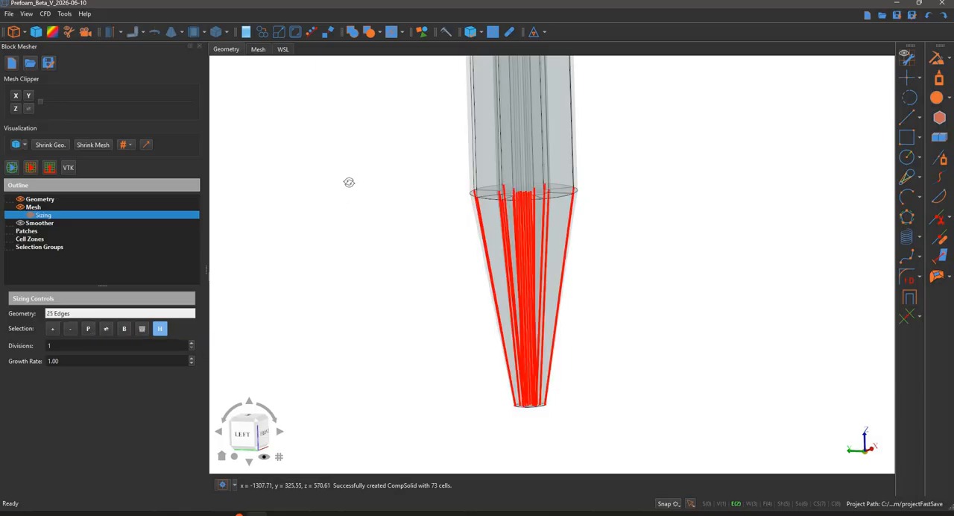
{"action": "middle_click_drag", "start_coordinate": [347, 181], "coordinate": [586, 253]}
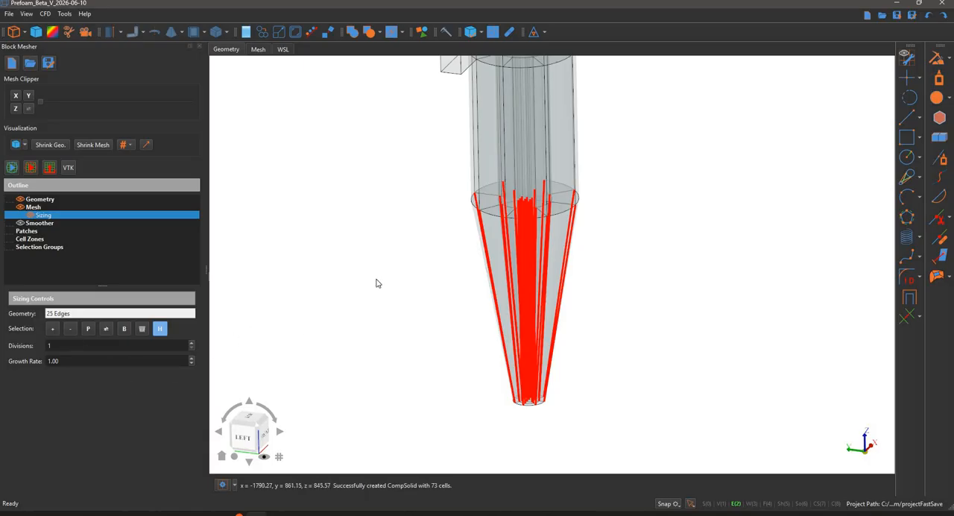
{"action": "middle_click_drag", "start_coordinate": [367, 256], "coordinate": [323, 310]}
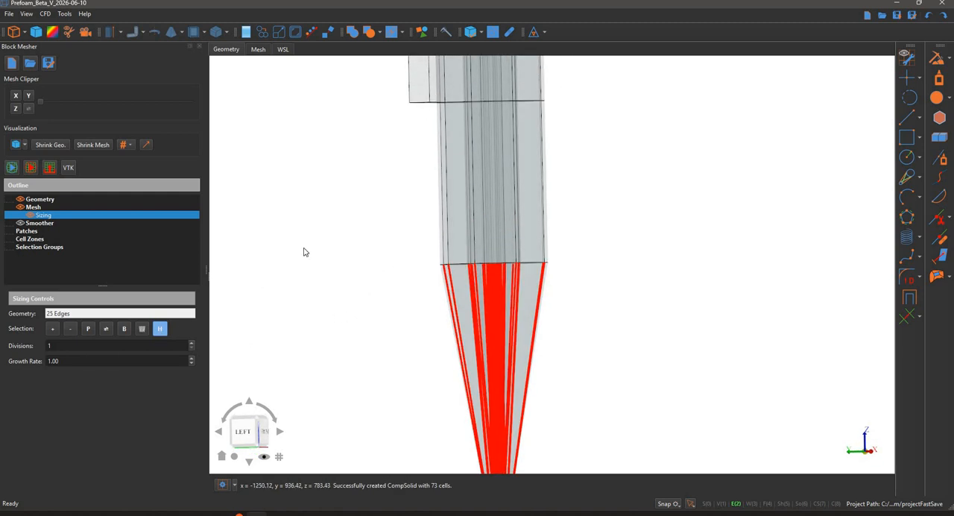
Add a second sizing for a vertical edge of the middle cylinder, extend it to the parallel edges, and highlight them
{"action": "middle_click_drag", "start_coordinate": [385, 155], "coordinate": [381, 179]}
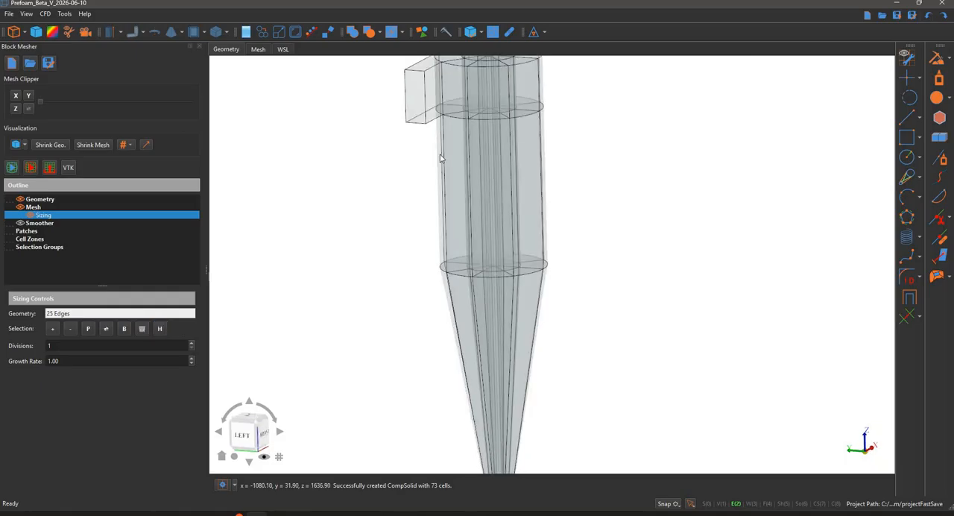
{"action": "left_click", "coordinate": [349, 207]}
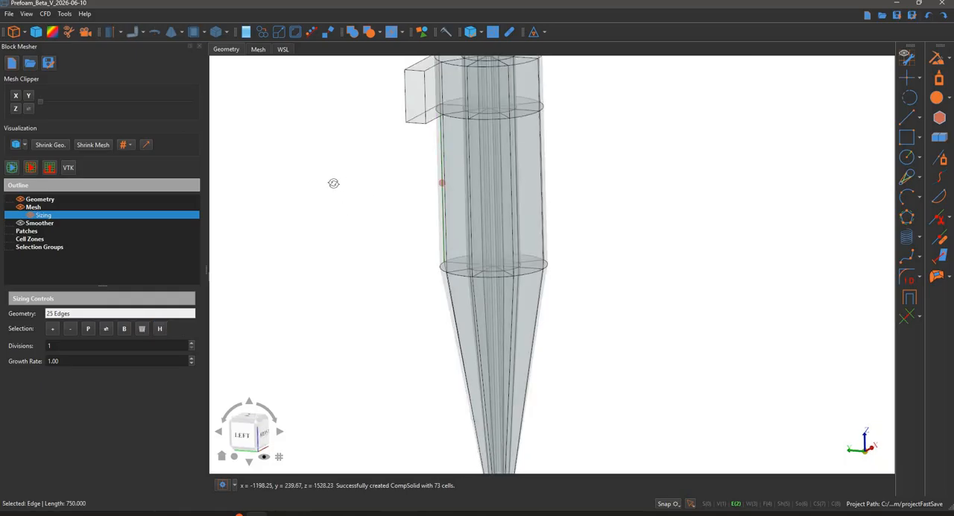
{"action": "middle_click_drag", "start_coordinate": [333, 184], "coordinate": [313, 217]}
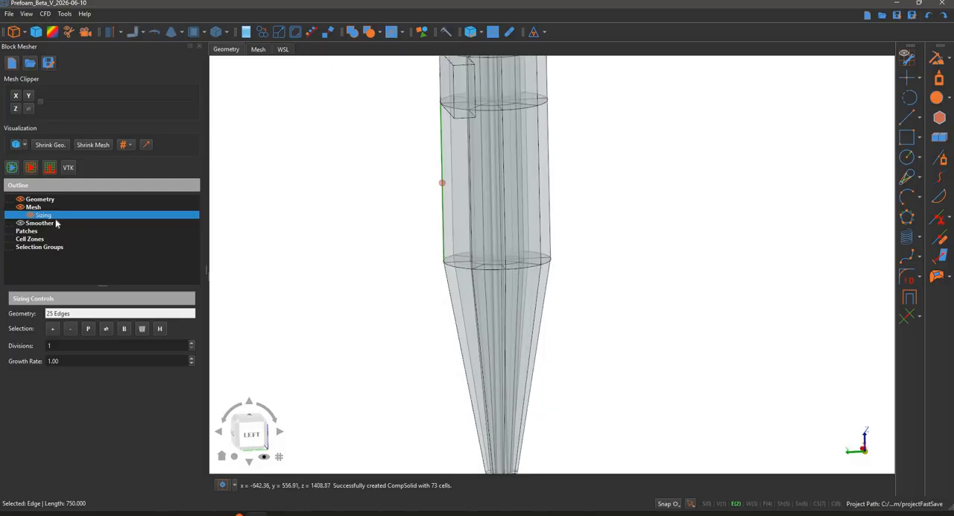
{"action": "right_click", "coordinate": [62, 216]}
{"action": "left_click", "coordinate": [112, 220]}
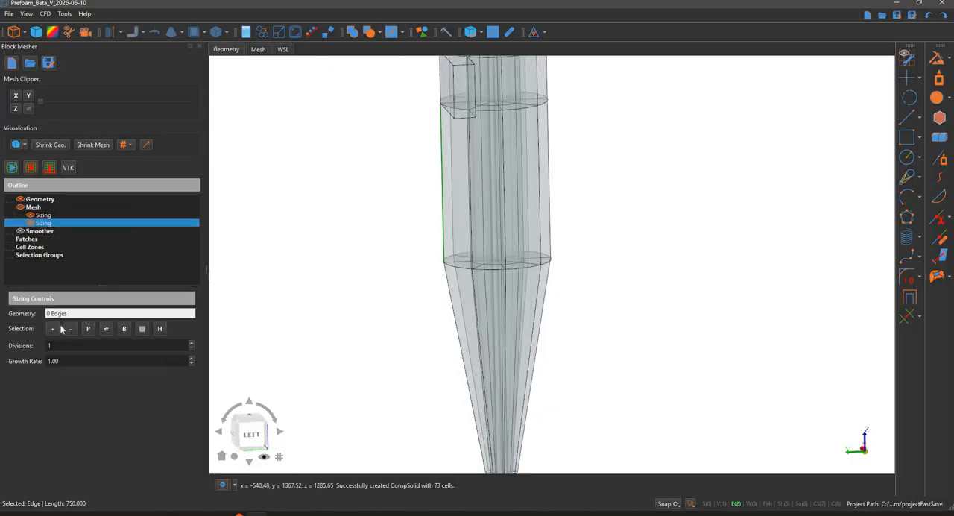
{"action": "left_click", "coordinate": [159, 329]}
{"action": "middle_click_drag", "start_coordinate": [356, 67], "coordinate": [366, 209]}
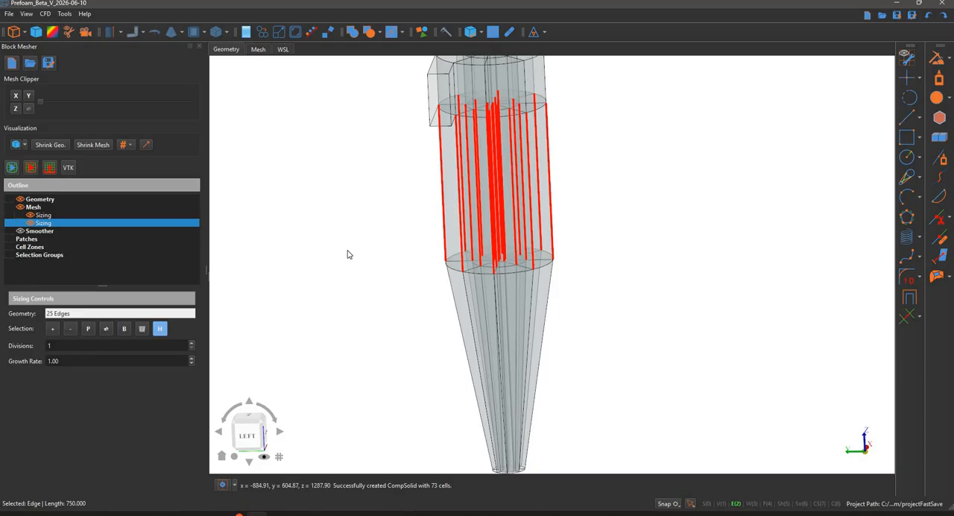
Rename the lower cone's sizing to bottom_verti and select the middle cylinder's sizing
{"action": "left_click", "coordinate": [52, 217]}
{"action": "right_click", "coordinate": [54, 216]}
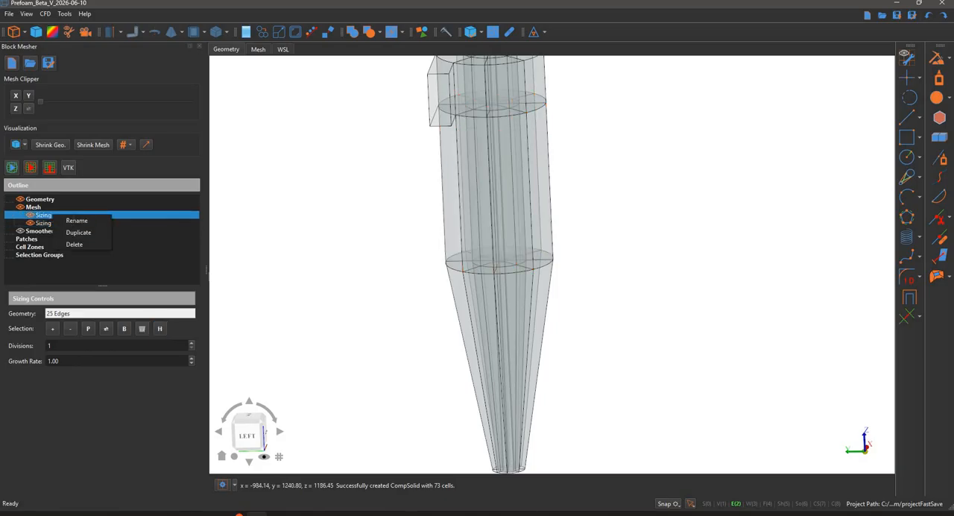
{"action": "left_click", "coordinate": [96, 221]}
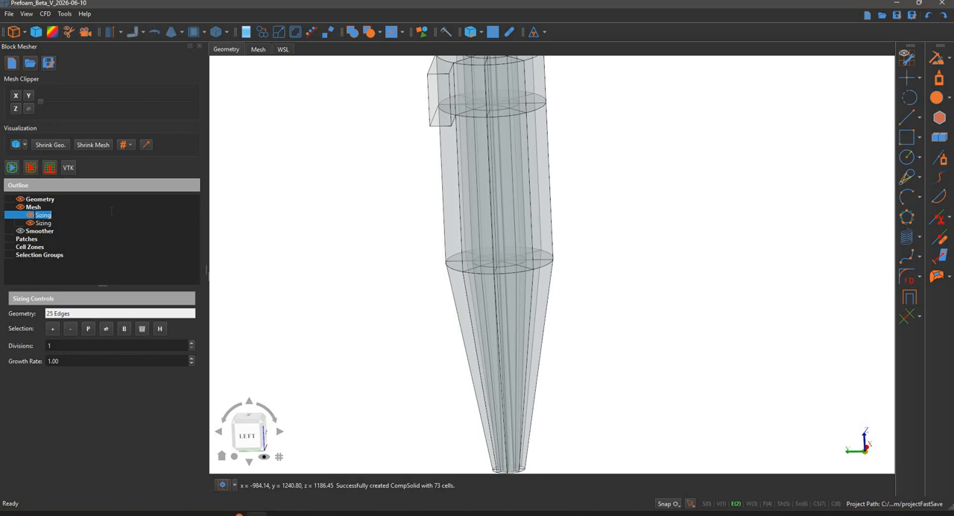
{"action": "type", "text": "bottom_verti"}
{"action": "key", "text": "Return"}
{"action": "key", "text": "Down"}
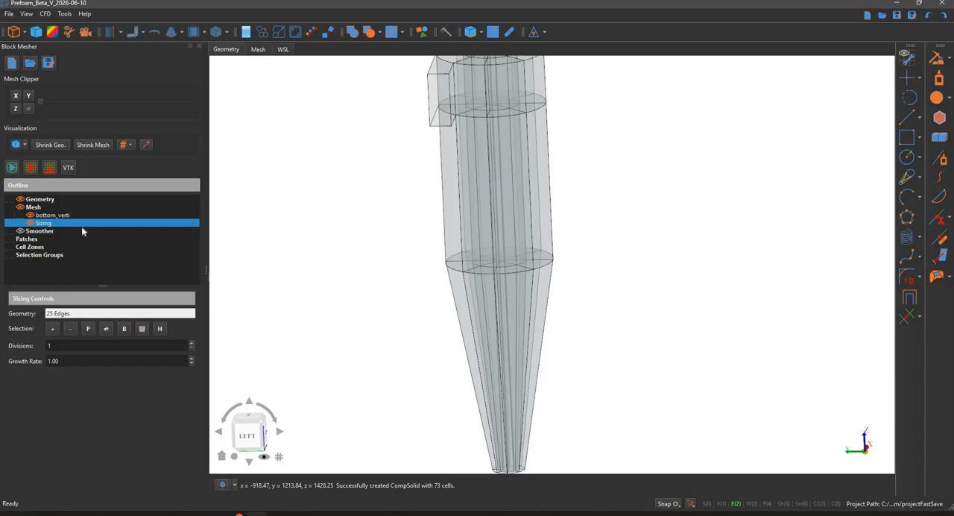
Rename the middle cylinder's sizing to mid_verti
{"action": "key", "text": "Return"}
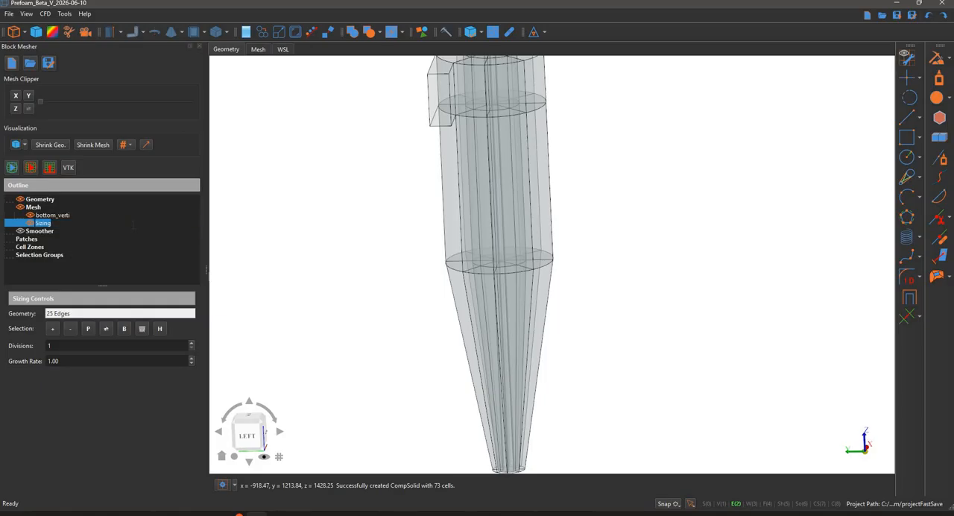
{"action": "type", "text": "mi"}
{"action": "key", "text": "BackSpace"}
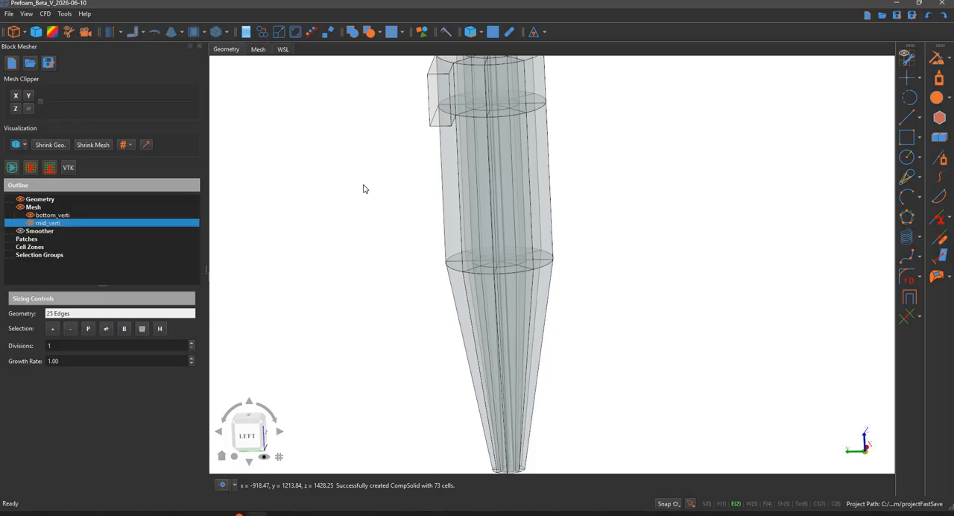
Add a sizing for a vertical edge of the upper cylinder at inlet height, extend it to all parallel edges, and highlight them
{"action": "middle_click_drag", "start_coordinate": [480, 90], "coordinate": [444, 228]}
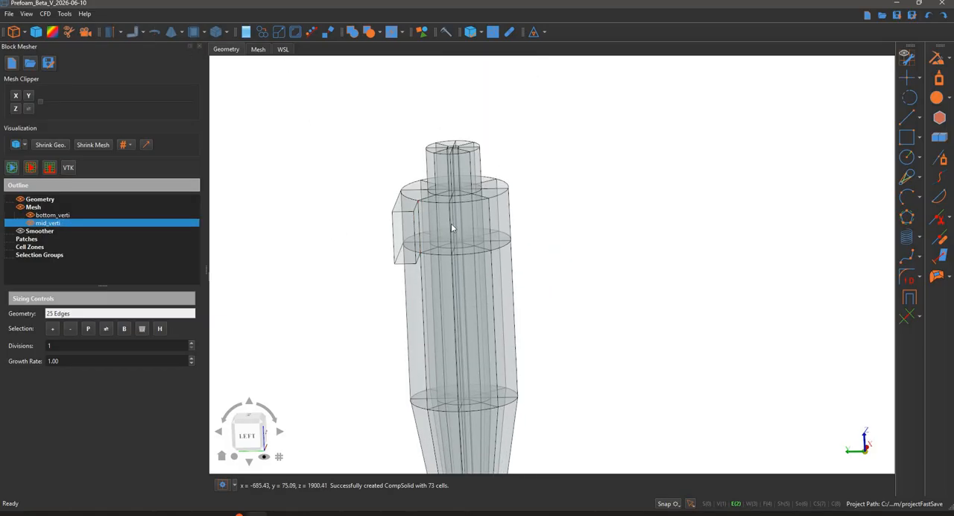
{"action": "left_click", "coordinate": [451, 227]}
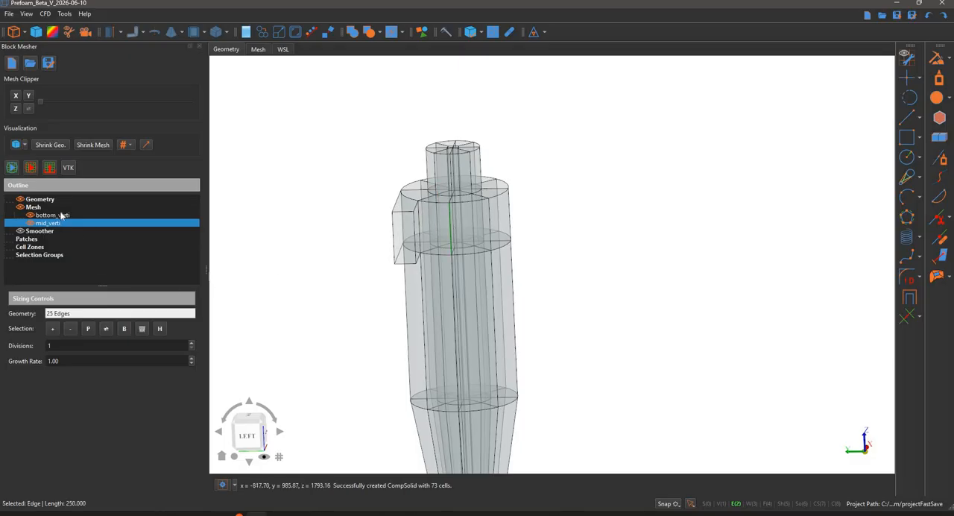
{"action": "right_click", "coordinate": [46, 208]}
{"action": "left_click", "coordinate": [75, 216]}
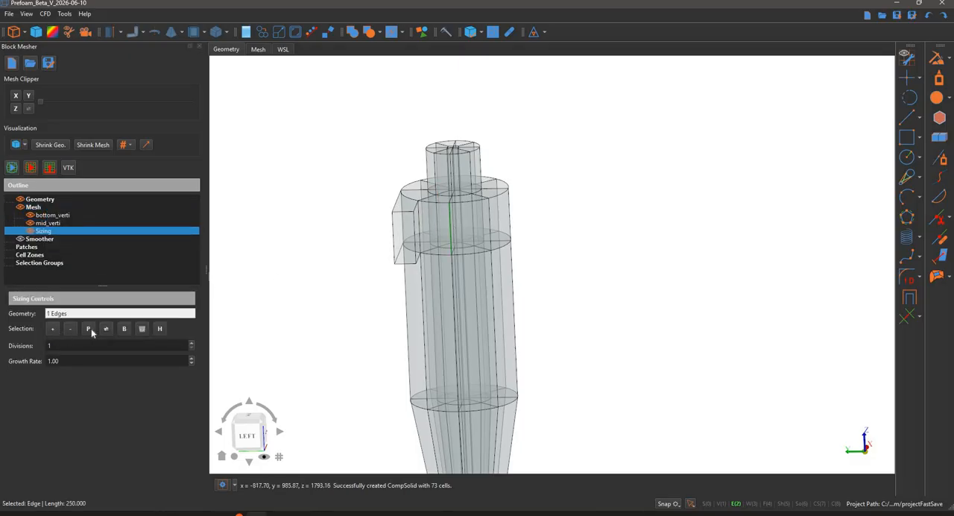
{"action": "left_click", "coordinate": [160, 329]}
{"action": "middle_click_drag", "start_coordinate": [327, 199], "coordinate": [106, 301]}
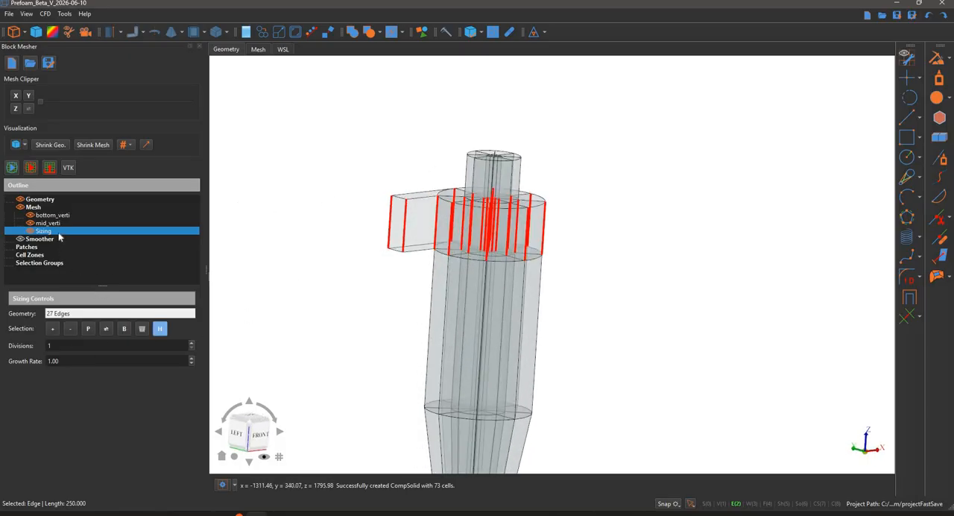
Rename the upper cylinder's sizing to top_vetic
{"action": "right_click", "coordinate": [78, 234]}
{"action": "left_click", "coordinate": [90, 235]}
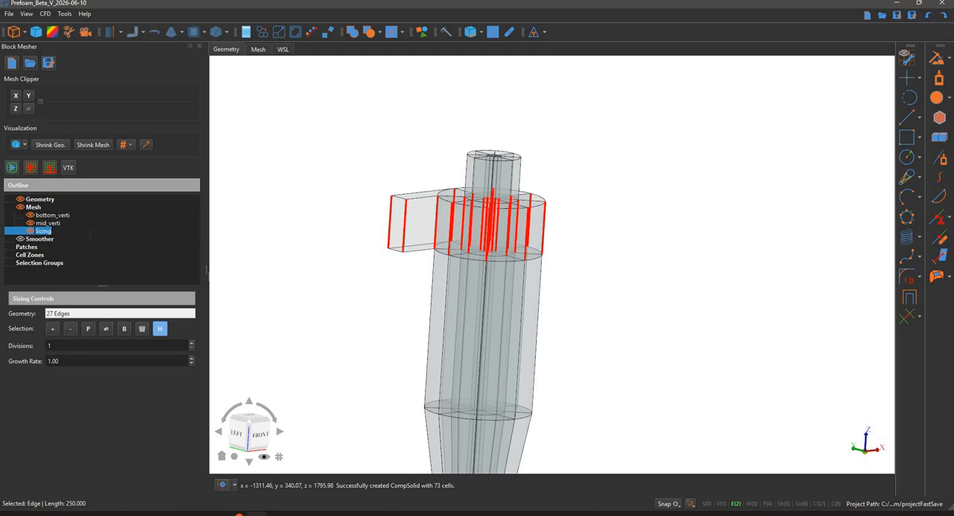
{"action": "type", "text": "top_vetic"}
{"action": "key", "text": "Return"}
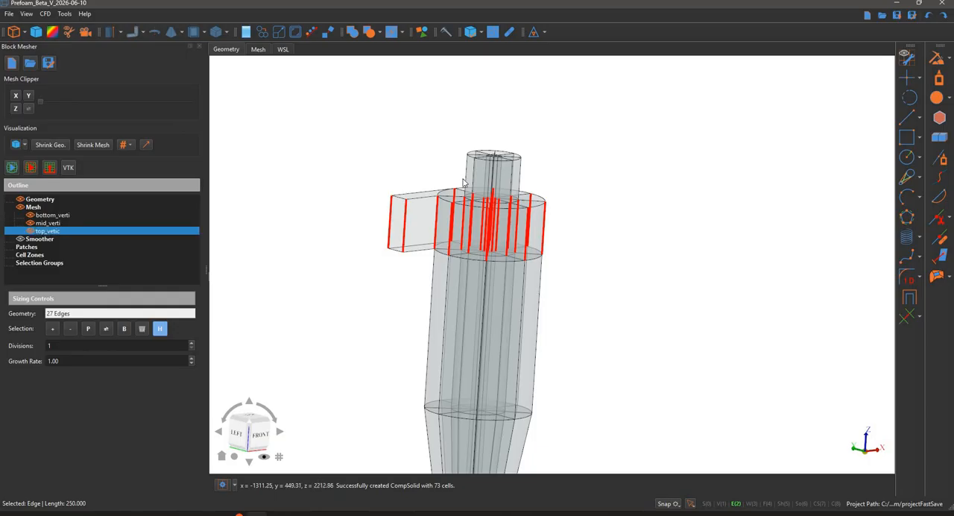
Add a sizing for all parallel vertical edges of the topmost outlet cylinder and rename it to topmost_vertic
{"action": "right_click", "coordinate": [44, 208]}
{"action": "left_click", "coordinate": [75, 215]}
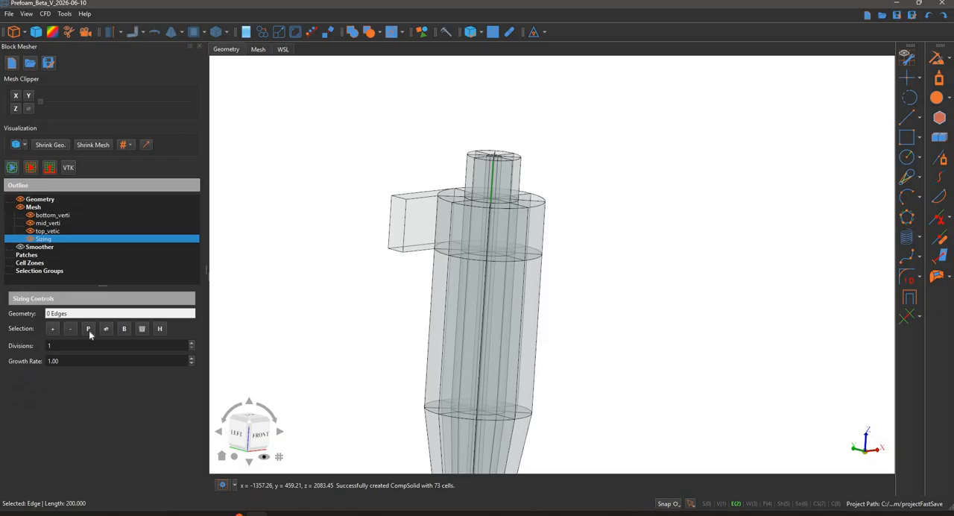
{"action": "left_click", "coordinate": [158, 333]}
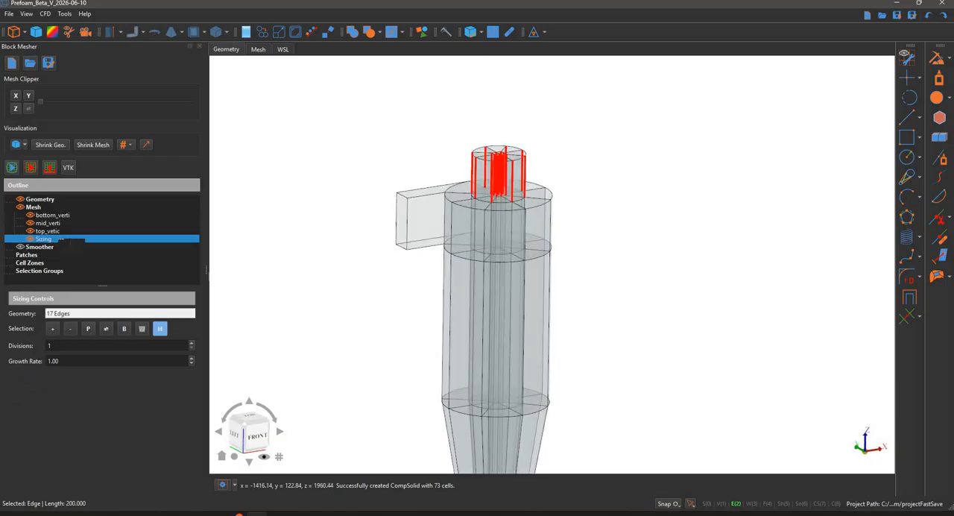
{"action": "right_click", "coordinate": [120, 237]}
{"action": "left_click", "coordinate": [136, 244]}
{"action": "type", "text": "topmost_vertic"}
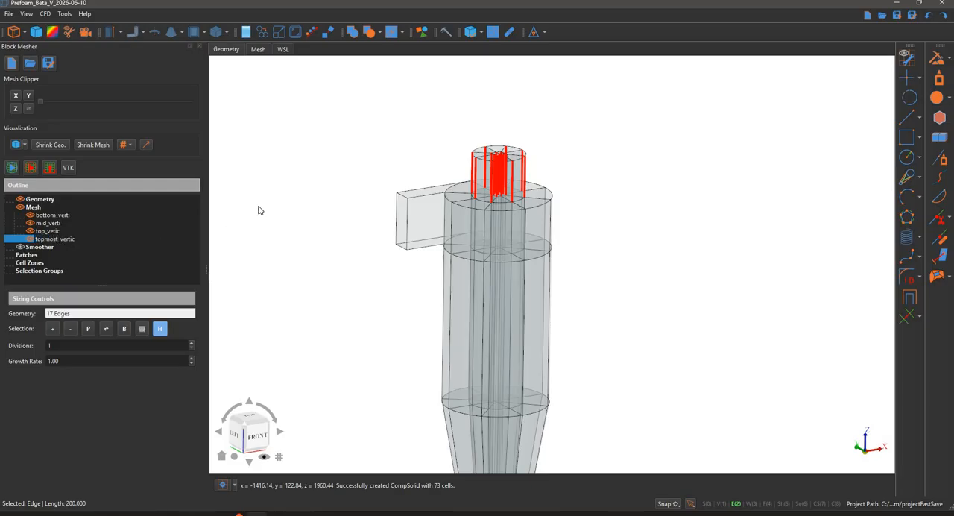
{"action": "key", "text": "Return"}
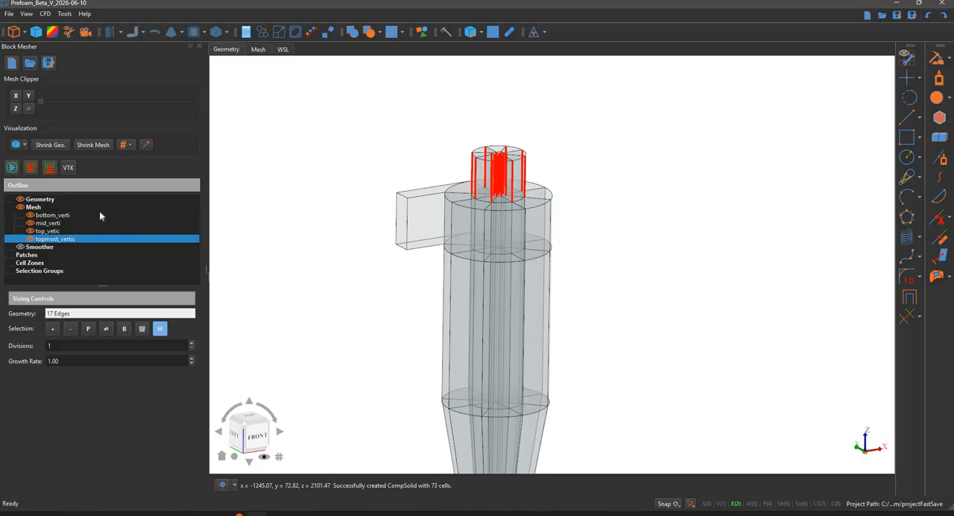
Increase the divisions of the bottom_verti sizing and set those of mid_verti to 20
{"action": "left_click", "coordinate": [54, 215]}
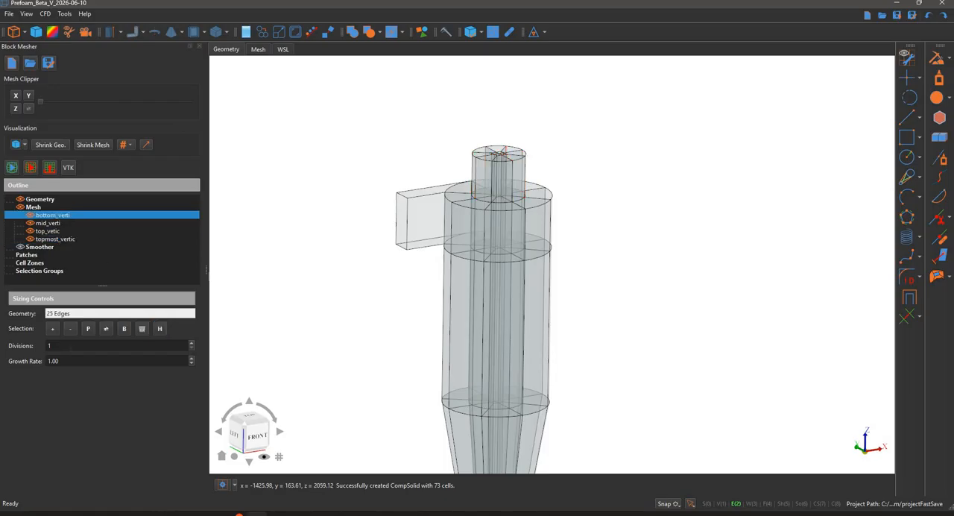
{"action": "scroll", "coordinate": [74, 345], "scroll_direction": "up", "scroll_amount": 4}
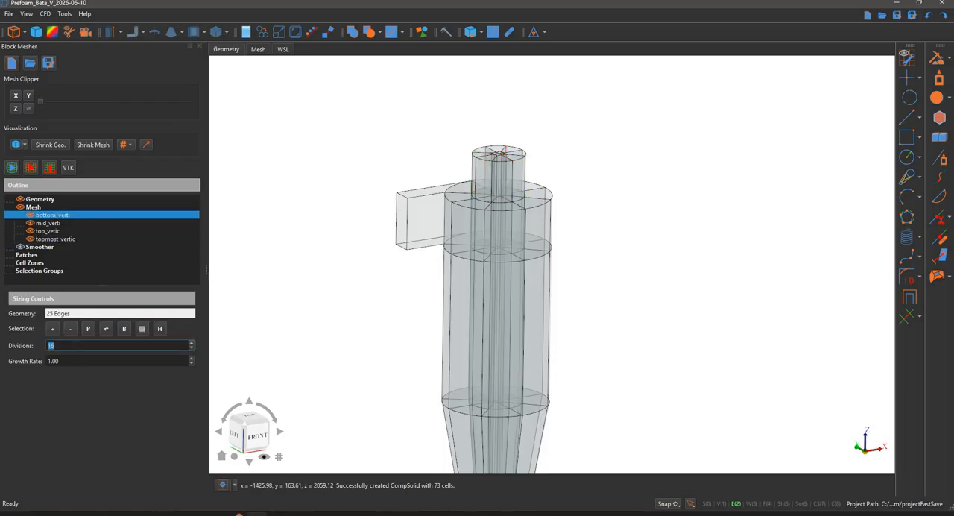
{"action": "left_click", "coordinate": [56, 223]}
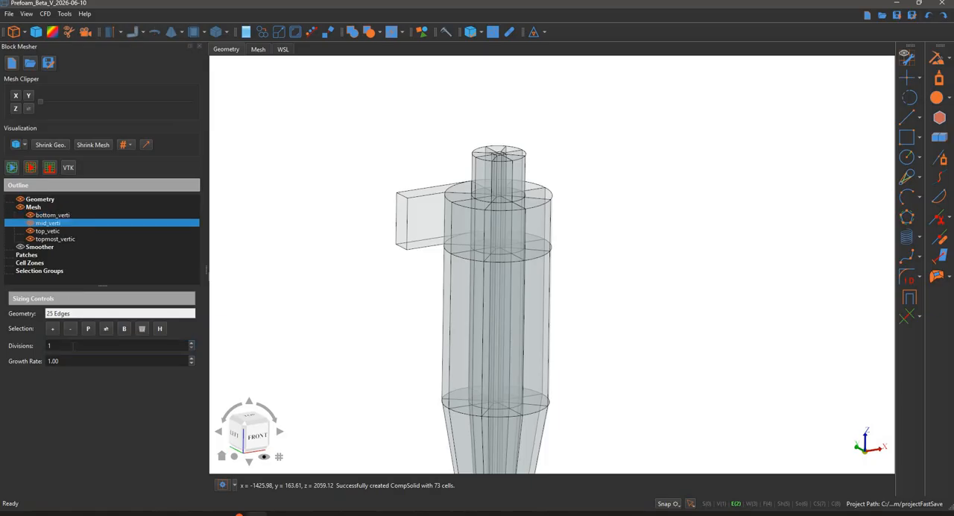
{"action": "scroll", "coordinate": [71, 346], "scroll_direction": "up", "scroll_amount": 4}
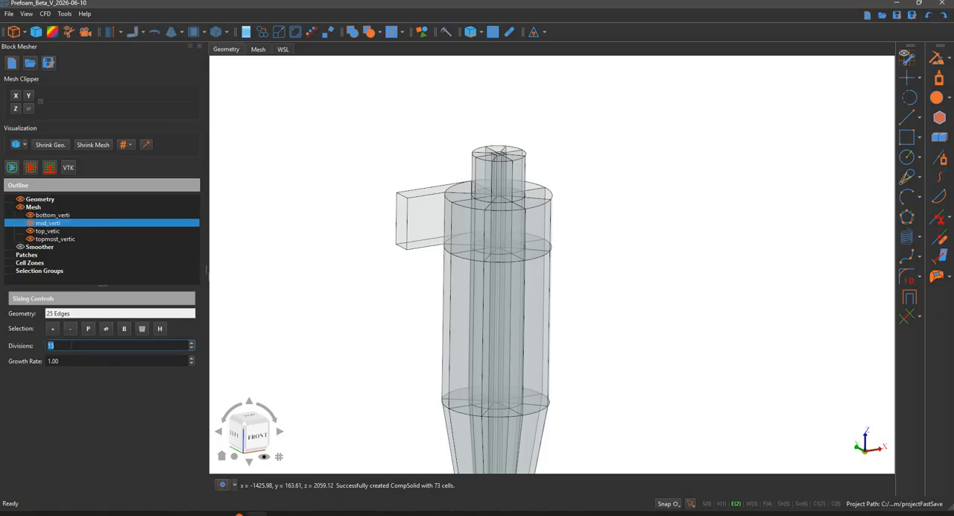
{"action": "left_click", "coordinate": [353, 319]}
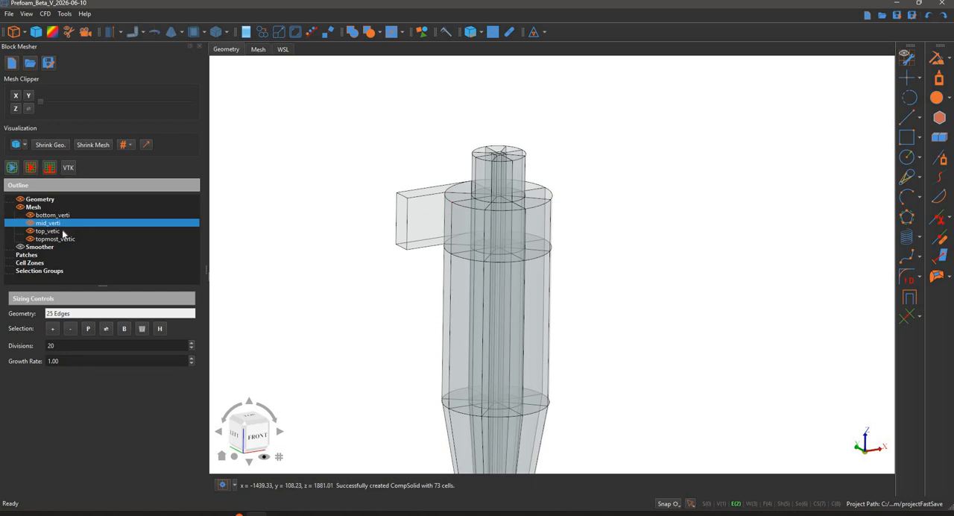
Increase the divisions of the top_vetic sizing and set those of topmost_vertic to 6
{"action": "double_click", "coordinate": [64, 345]}
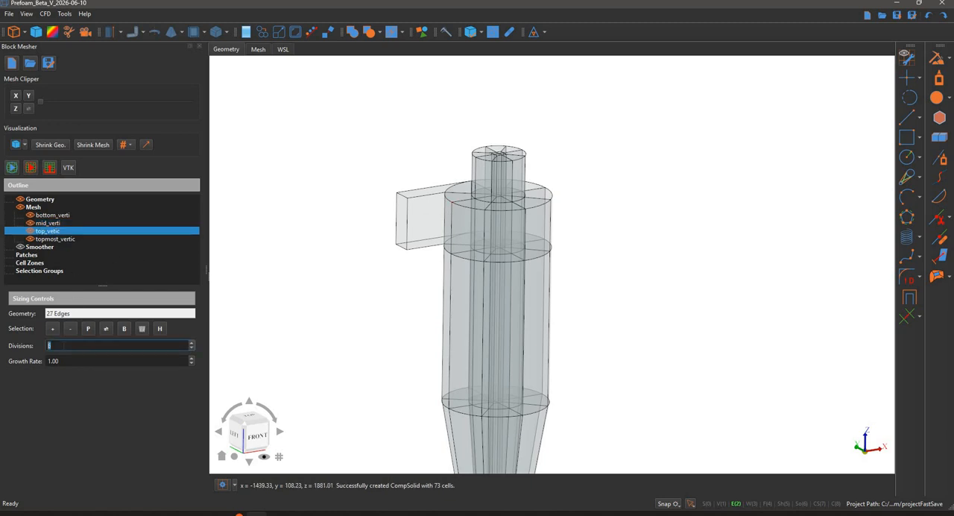
{"action": "left_click", "coordinate": [74, 240]}
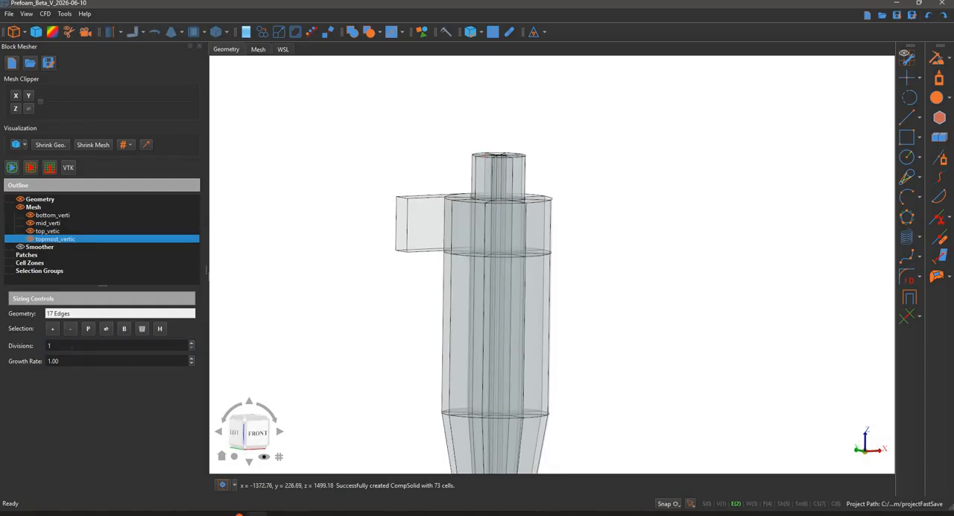
{"action": "double_click", "coordinate": [71, 346]}
{"action": "scroll", "coordinate": [322, 252], "scroll_direction": "down", "scroll_amount": 2}
{"action": "middle_click_drag", "start_coordinate": [323, 252], "coordinate": [386, 142]}
{"action": "middle_click_drag", "start_coordinate": [356, 178], "coordinate": [429, 201]}
{"action": "scroll", "coordinate": [449, 183], "scroll_direction": "up", "scroll_amount": 2}
{"action": "middle_click_drag", "start_coordinate": [483, 228], "coordinate": [381, 164]}
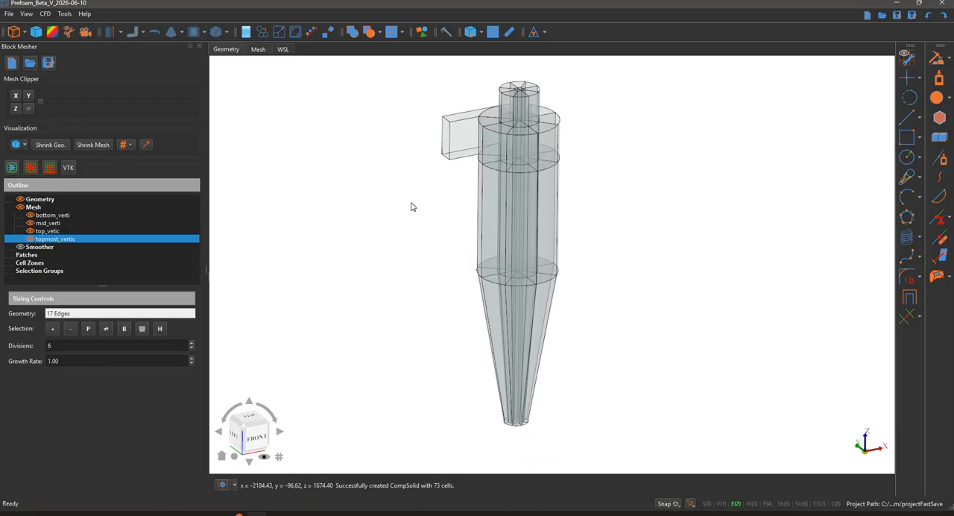
Generate the block mesh and inspect it at the cone's lower end and along the outer walls
{"action": "middle_click_drag", "start_coordinate": [426, 249], "coordinate": [436, 75]}
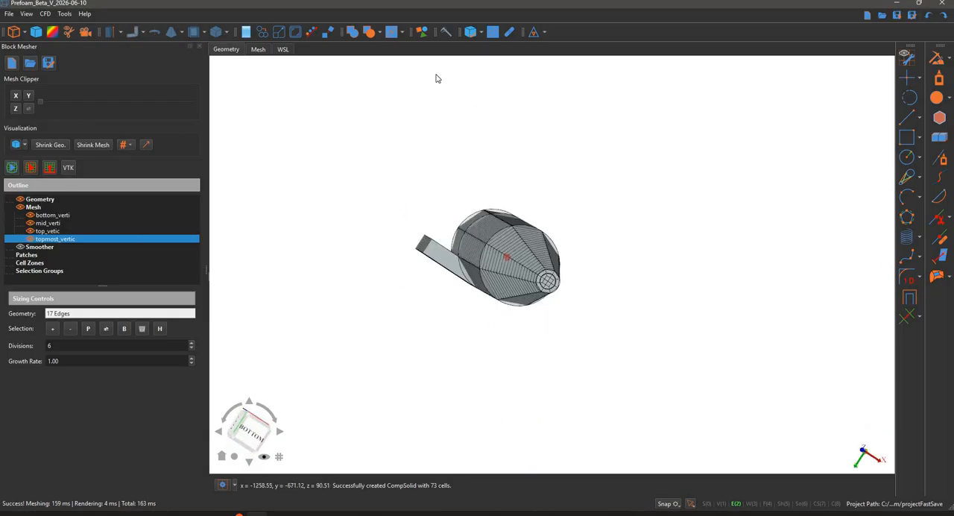
{"action": "scroll", "coordinate": [552, 302], "scroll_direction": "up", "scroll_amount": 10}
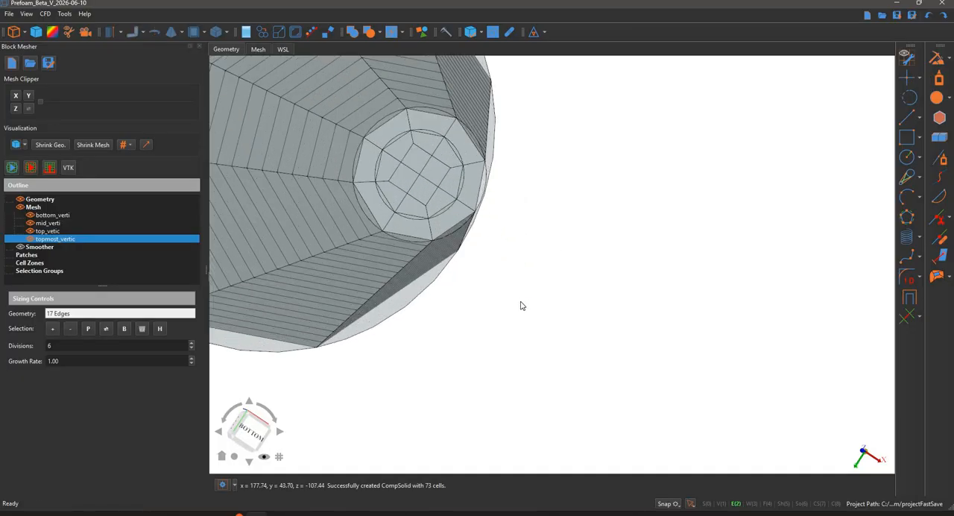
{"action": "scroll", "coordinate": [522, 302], "scroll_direction": "down", "scroll_amount": 9}
{"action": "middle_click_drag", "start_coordinate": [555, 195], "coordinate": [575, 207]}
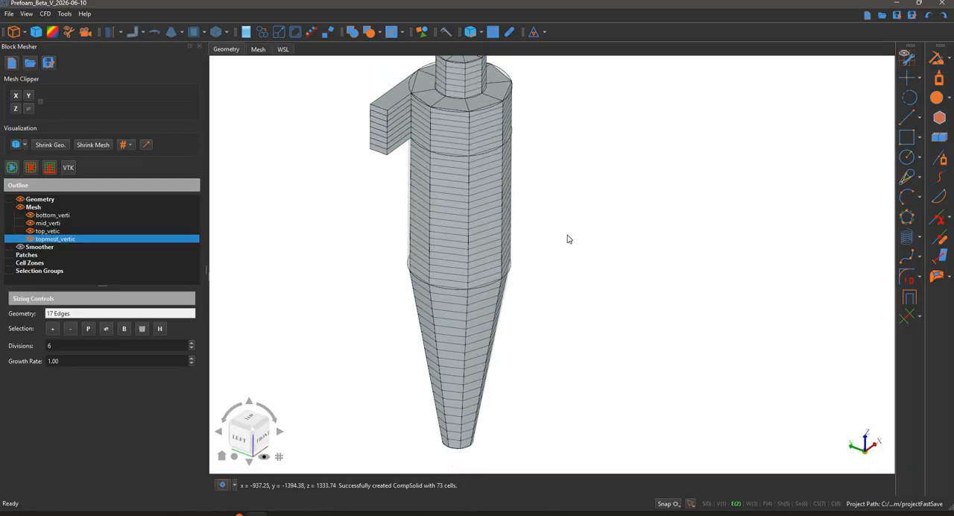
{"action": "scroll", "coordinate": [581, 224], "scroll_direction": "down", "scroll_amount": 3}
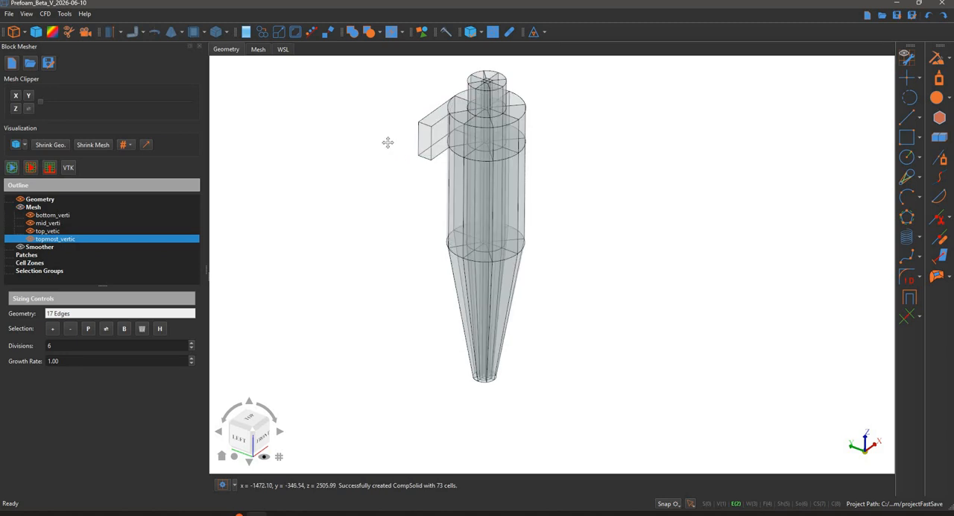
Hide the mesh and add a sizing for an edge of the central square core, extended to its parallel edges and highlighted
{"action": "scroll", "coordinate": [396, 195], "scroll_direction": "up", "scroll_amount": 4}
{"action": "scroll", "coordinate": [415, 185], "scroll_direction": "up", "scroll_amount": 1}
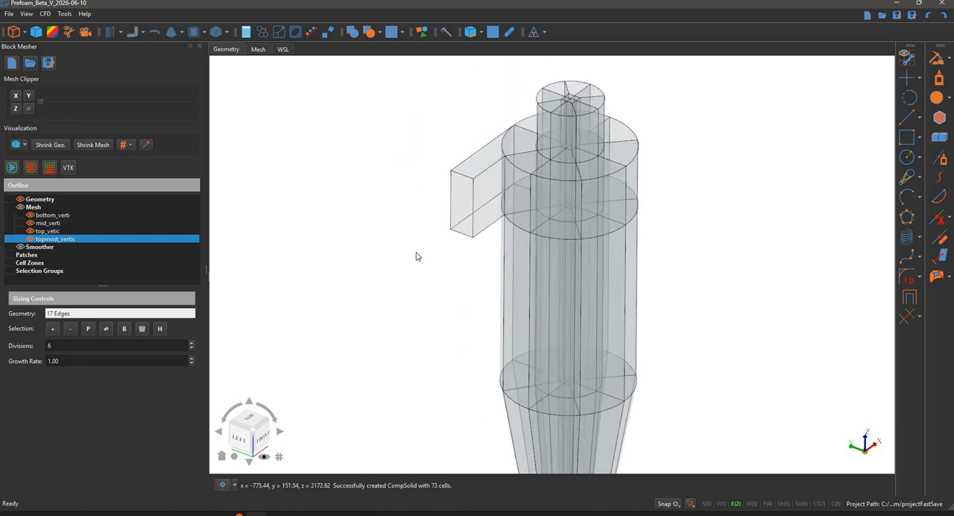
{"action": "middle_click_drag", "start_coordinate": [711, 183], "coordinate": [549, 215]}
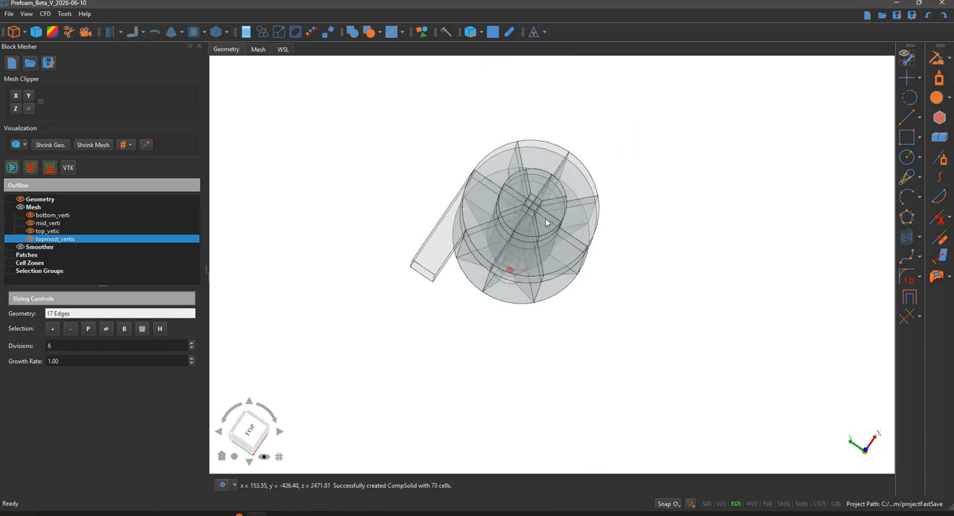
{"action": "scroll", "coordinate": [534, 200], "scroll_direction": "up", "scroll_amount": 3}
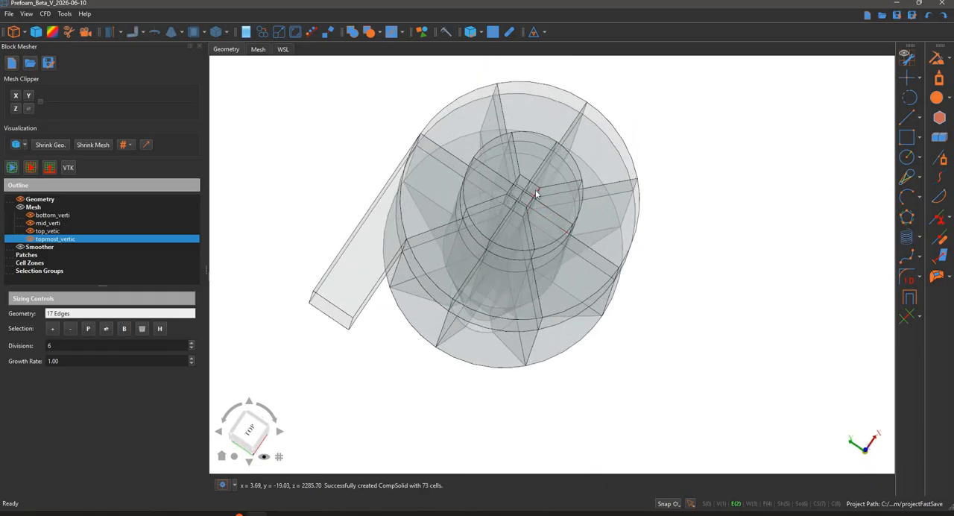
{"action": "left_click", "coordinate": [452, 340]}
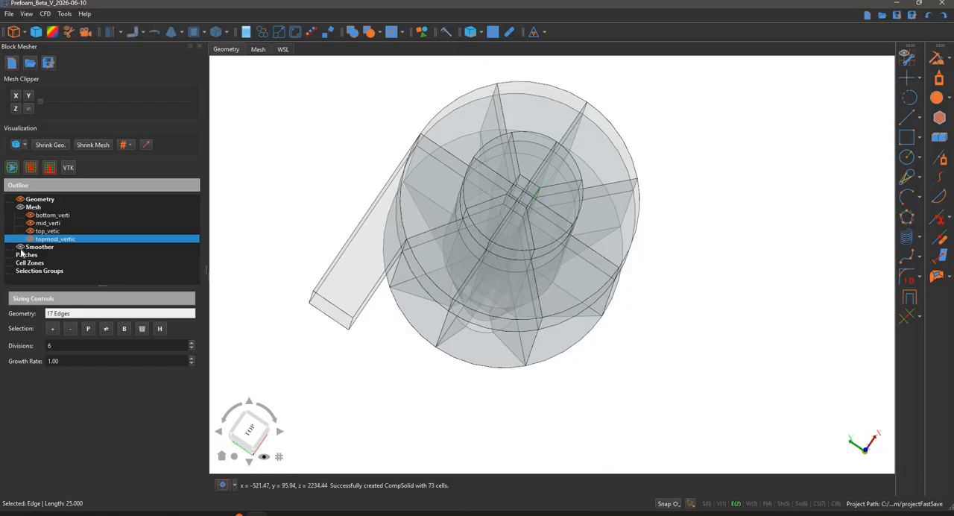
{"action": "right_click", "coordinate": [53, 209]}
{"action": "left_click", "coordinate": [56, 248]}
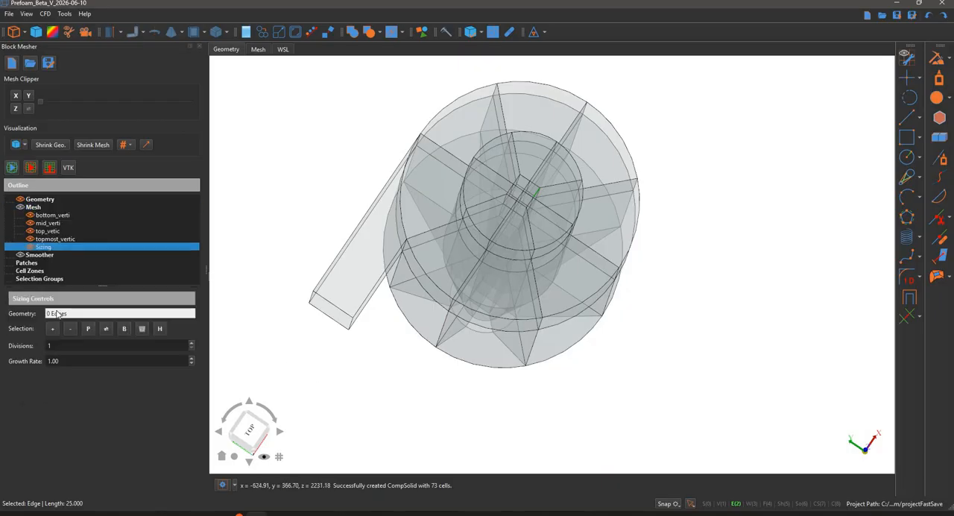
{"action": "left_click", "coordinate": [105, 329]}
{"action": "key", "text": "h"}
Extend the new sizing to the remaining circumferential arcs and square core edges by adding further edges with their parallels
{"action": "middle_click_drag", "start_coordinate": [295, 137], "coordinate": [538, 118]}
{"action": "left_click", "coordinate": [571, 127]}
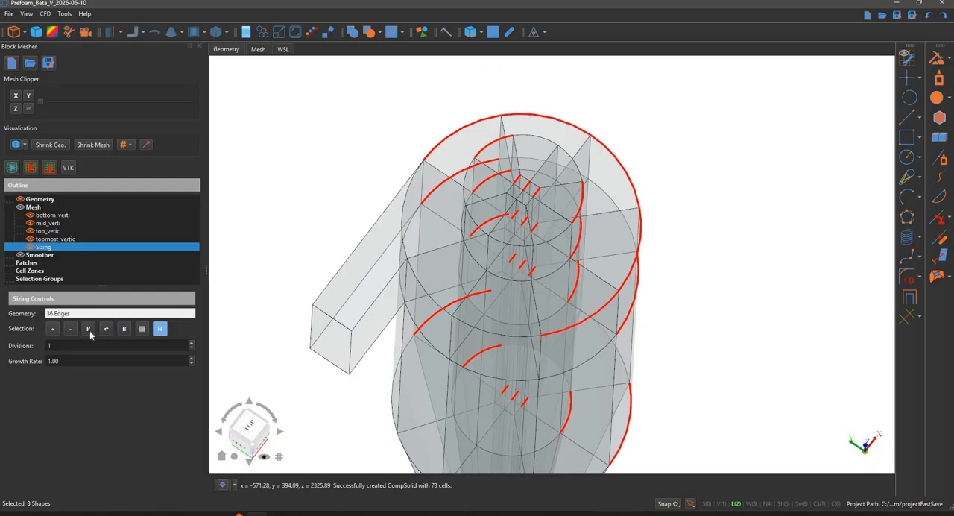
{"action": "scroll", "coordinate": [334, 224], "scroll_direction": "down", "scroll_amount": 3}
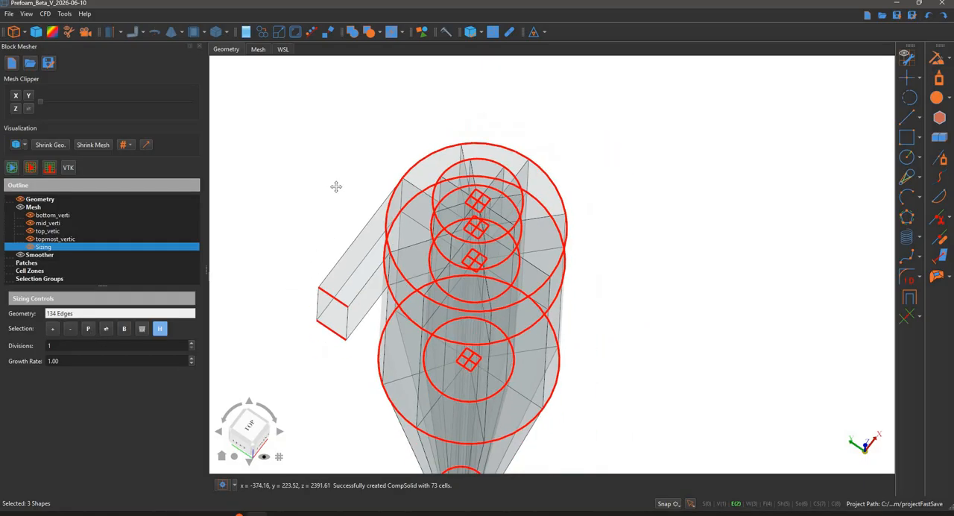
{"action": "middle_click_drag", "start_coordinate": [287, 336], "coordinate": [138, 261]}
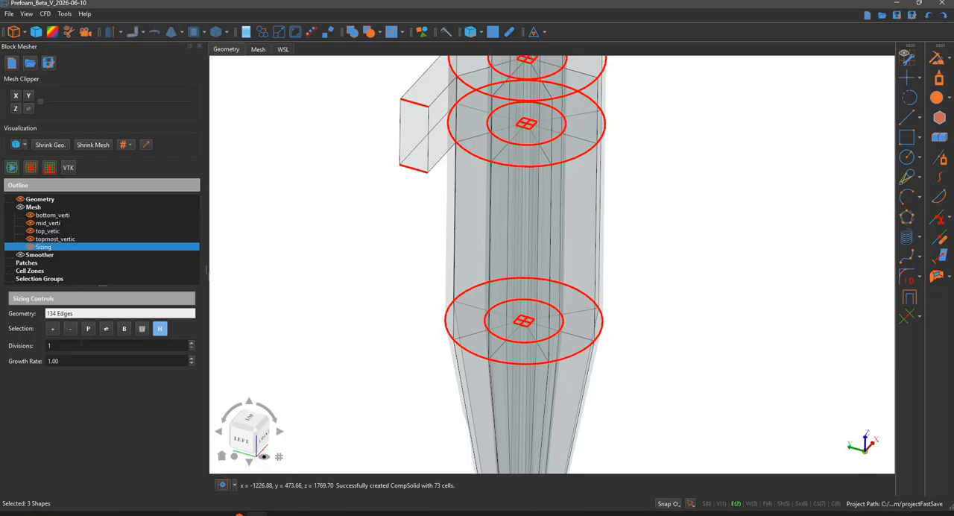
Set the circumferential sizing's divisions to 10 and regenerate the mesh, checking it from the side and above
{"action": "left_click", "coordinate": [81, 345]}
{"action": "left_click", "coordinate": [30, 164]}
{"action": "left_click", "coordinate": [426, 215]}
{"action": "scroll", "coordinate": [426, 216], "scroll_direction": "down", "scroll_amount": 2}
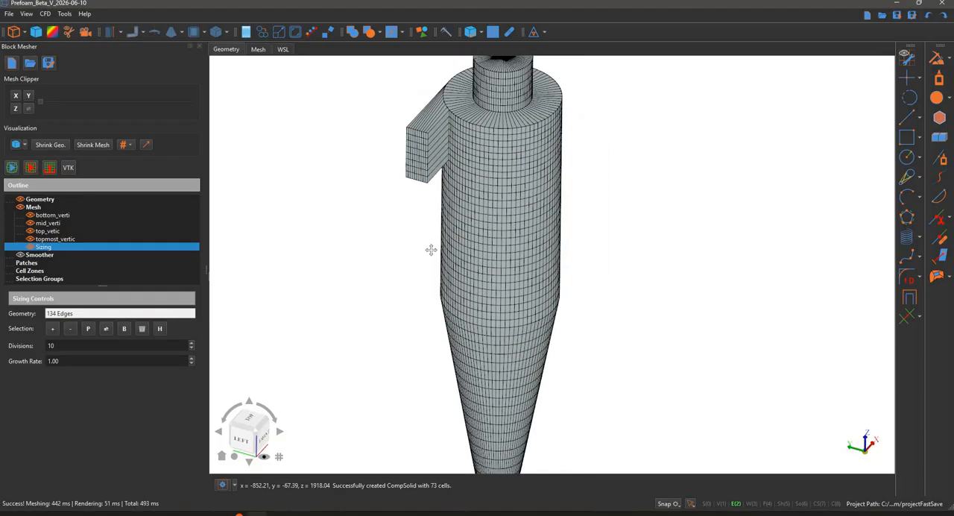
{"action": "middle_click_drag", "start_coordinate": [431, 250], "coordinate": [520, 338]}
{"action": "scroll", "coordinate": [446, 228], "scroll_direction": "up", "scroll_amount": 5}
{"action": "scroll", "coordinate": [480, 216], "scroll_direction": "down", "scroll_amount": 1}
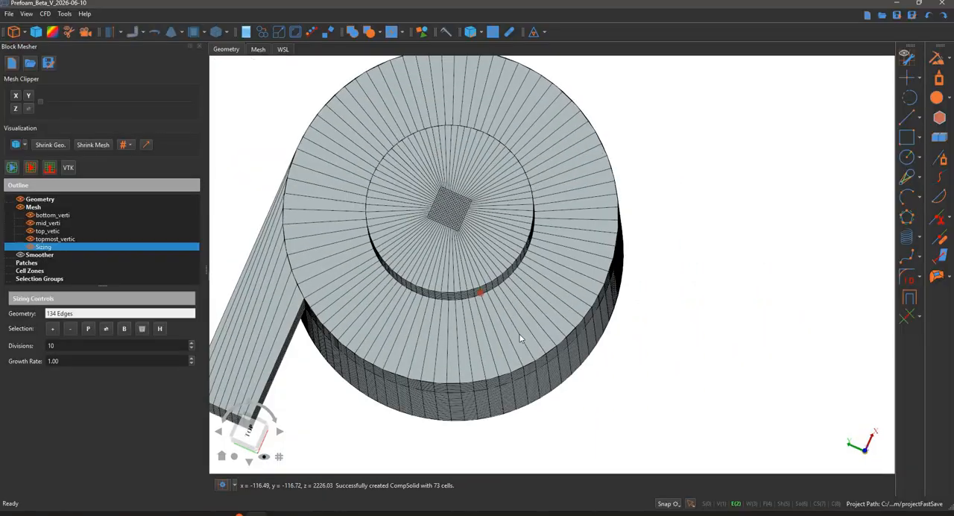
{"action": "scroll", "coordinate": [521, 338], "scroll_direction": "down", "scroll_amount": 4}
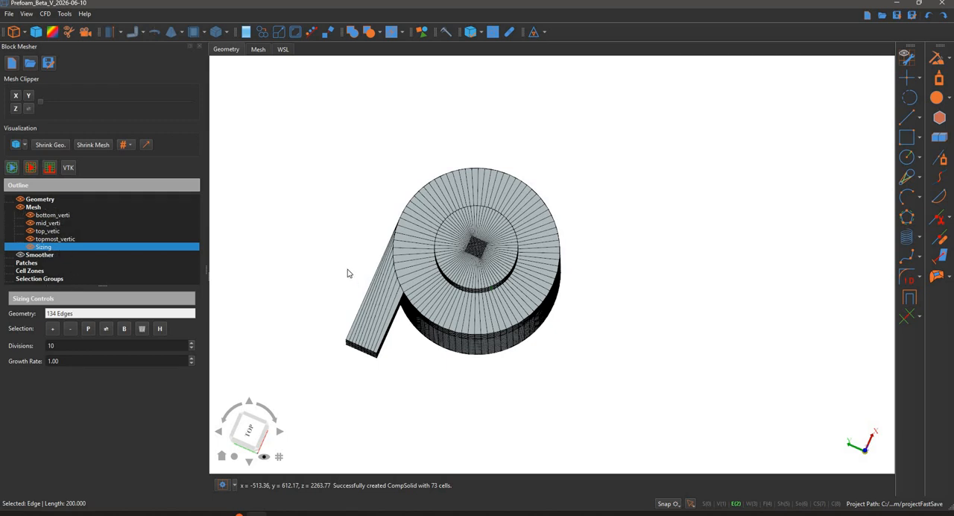
Hide the mesh and add a sizing for the inner radial edges around the central core, extended to their parallels and highlighted
{"action": "middle_click_drag", "start_coordinate": [427, 292], "coordinate": [606, 128]}
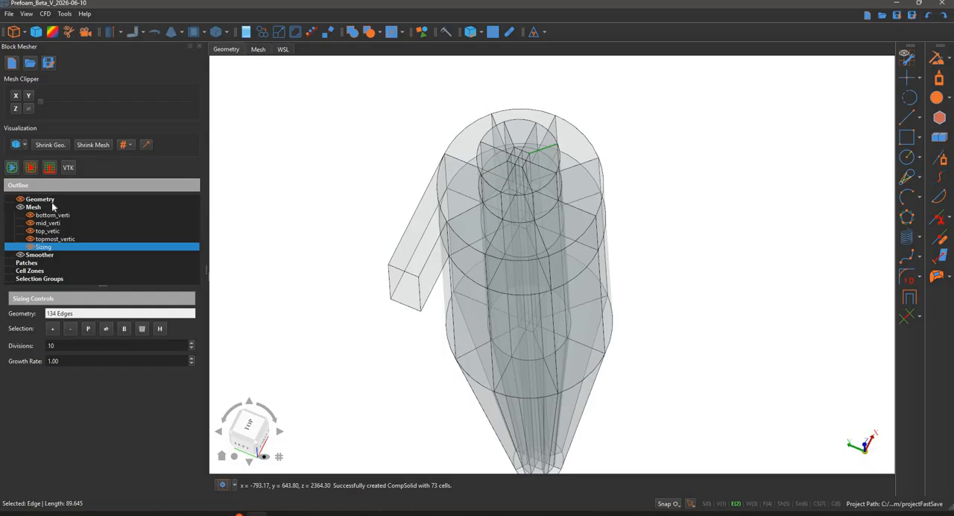
{"action": "right_click", "coordinate": [120, 207]}
{"action": "left_click", "coordinate": [138, 211]}
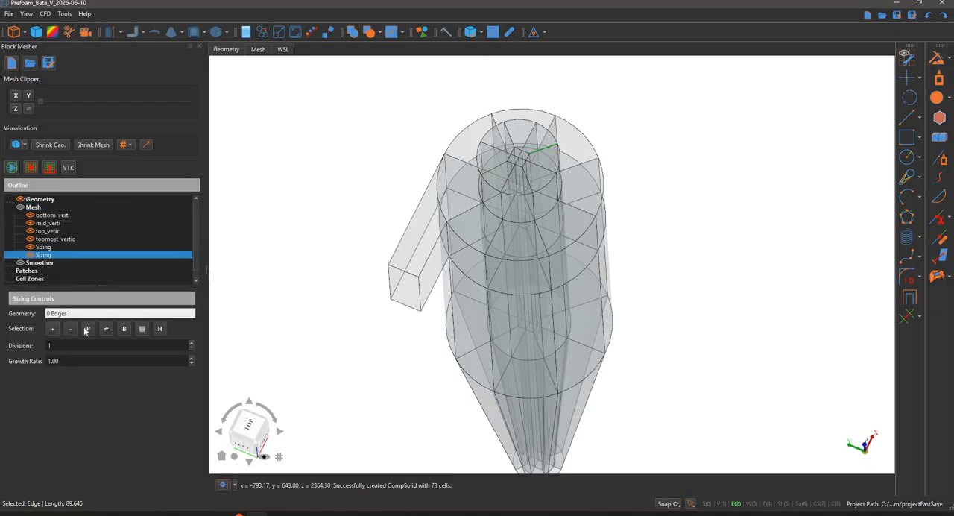
{"action": "left_click", "coordinate": [140, 330]}
{"action": "mouse_move", "coordinate": [290, 186]}
{"action": "middle_mouse_down"}
{"action": "mouse_move", "coordinate": [290, 228]}
{"action": "mouse_move", "coordinate": [292, 197]}
{"action": "middle_mouse_up"}
{"action": "middle_click_drag", "start_coordinate": [381, 175], "coordinate": [380, 173]}
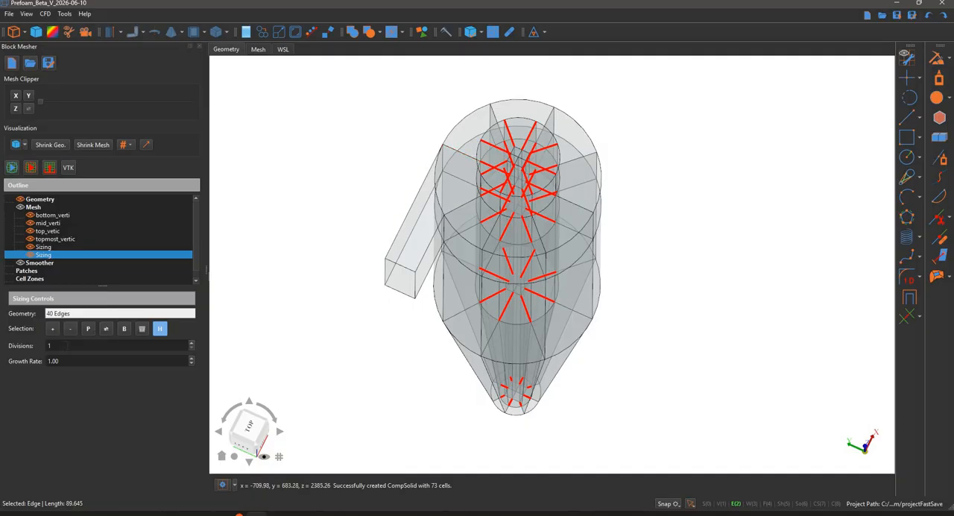
Set the inner radial sizing's divisions to 10 and regenerate the mesh, checking the top faces around the core
{"action": "double_click", "coordinate": [65, 345]}
{"action": "type", "text": "10"}
{"action": "key", "text": "Return"}
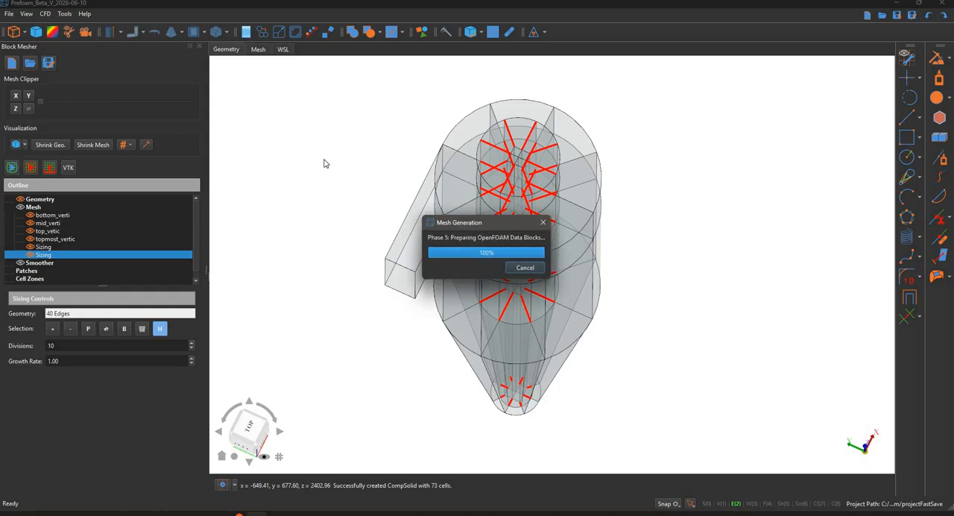
{"action": "left_click", "coordinate": [375, 150]}
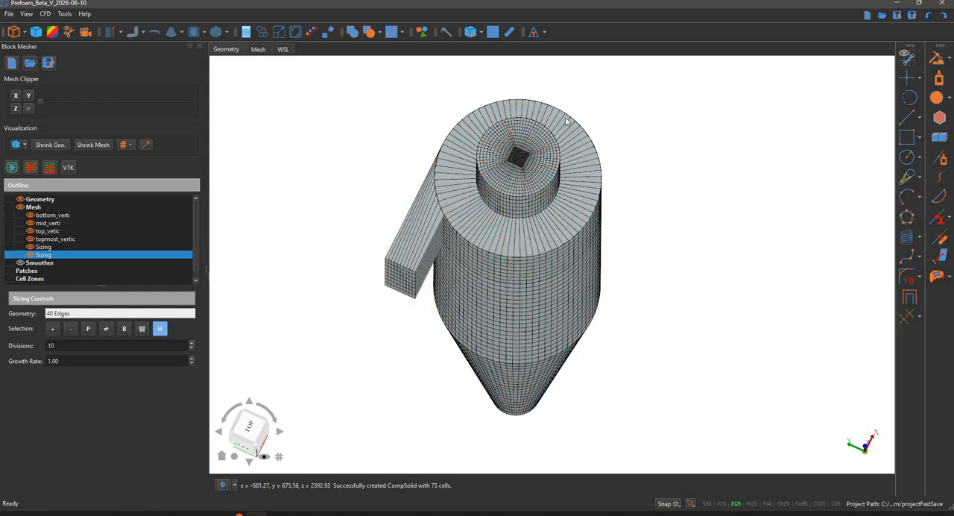
{"action": "scroll", "coordinate": [666, 246], "scroll_direction": "up", "scroll_amount": 2}
{"action": "scroll", "coordinate": [673, 271], "scroll_direction": "up", "scroll_amount": 1}
{"action": "scroll", "coordinate": [690, 194], "scroll_direction": "down", "scroll_amount": 2}
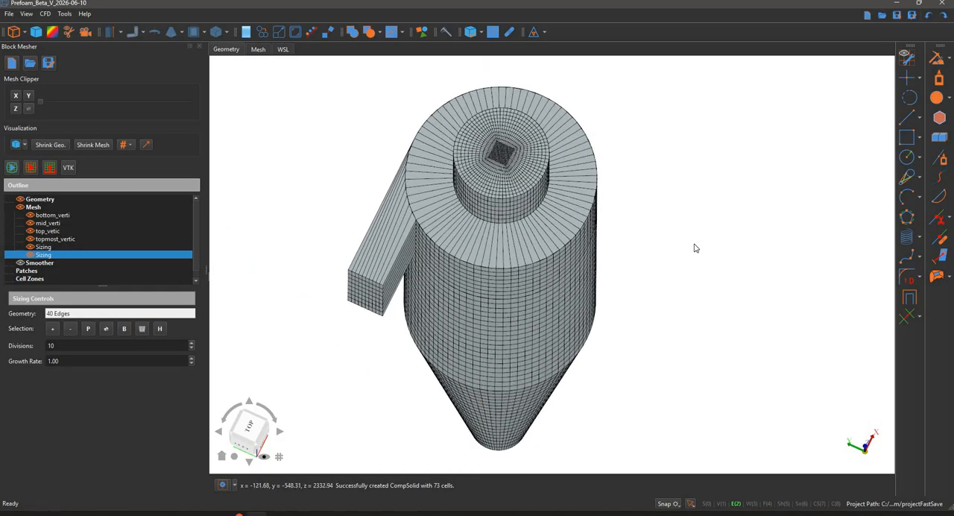
{"action": "middle_click_drag", "start_coordinate": [695, 248], "coordinate": [682, 291]}
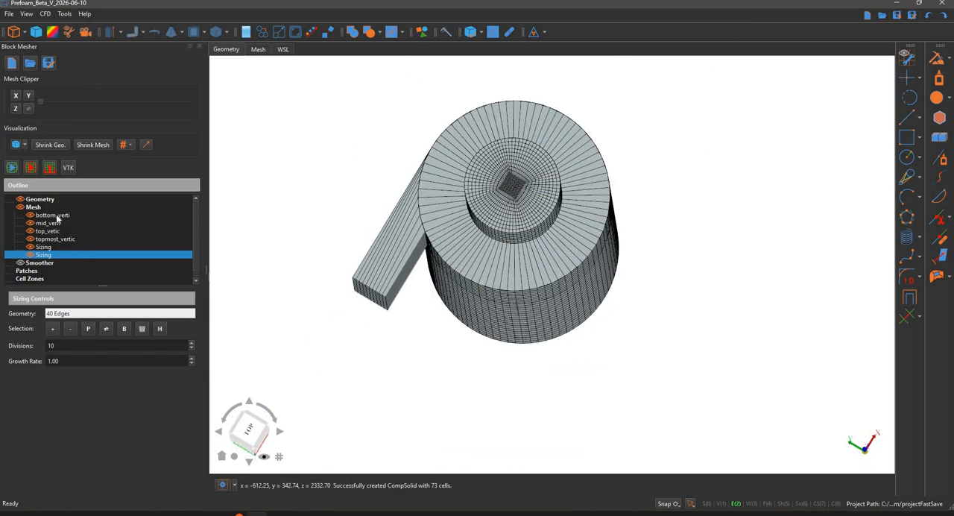
Add another sizing for the radial edges of the outer annulus, extended to their parallels and highlighted along the whole body
{"action": "right_click", "coordinate": [58, 218]}
{"action": "left_click", "coordinate": [70, 215]}
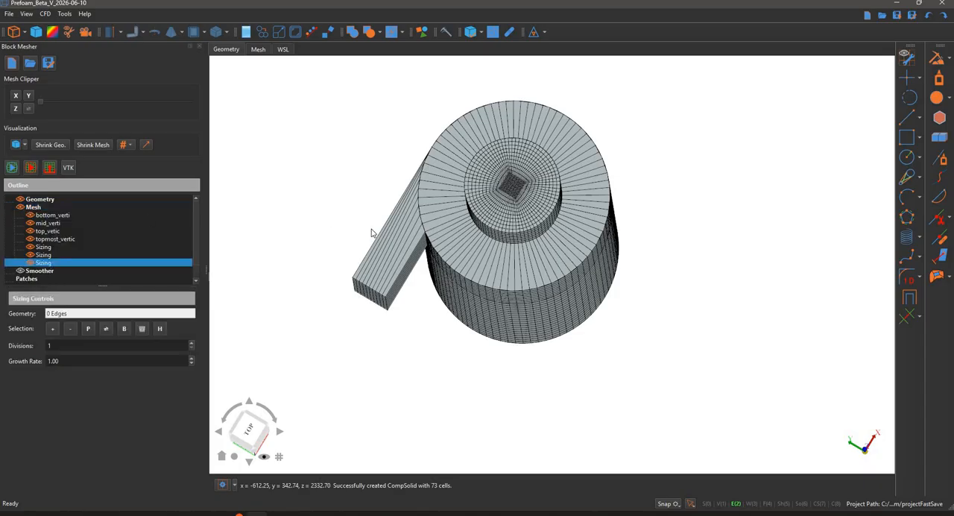
{"action": "left_click", "coordinate": [447, 225]}
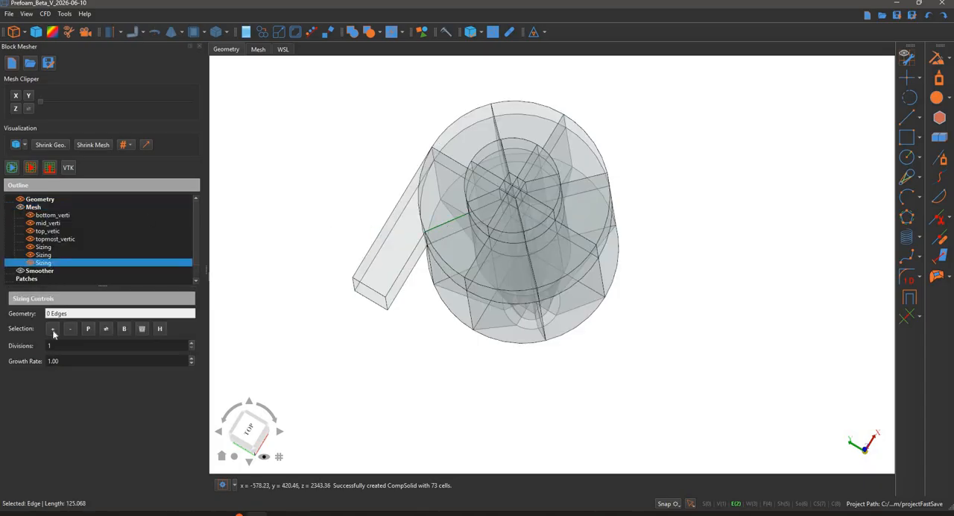
{"action": "left_click", "coordinate": [52, 328]}
{"action": "left_click", "coordinate": [124, 330]}
{"action": "left_click", "coordinate": [162, 329]}
{"action": "middle_click_drag", "start_coordinate": [304, 232], "coordinate": [239, 281]}
{"action": "middle_click_drag", "start_coordinate": [320, 197], "coordinate": [305, 255]}
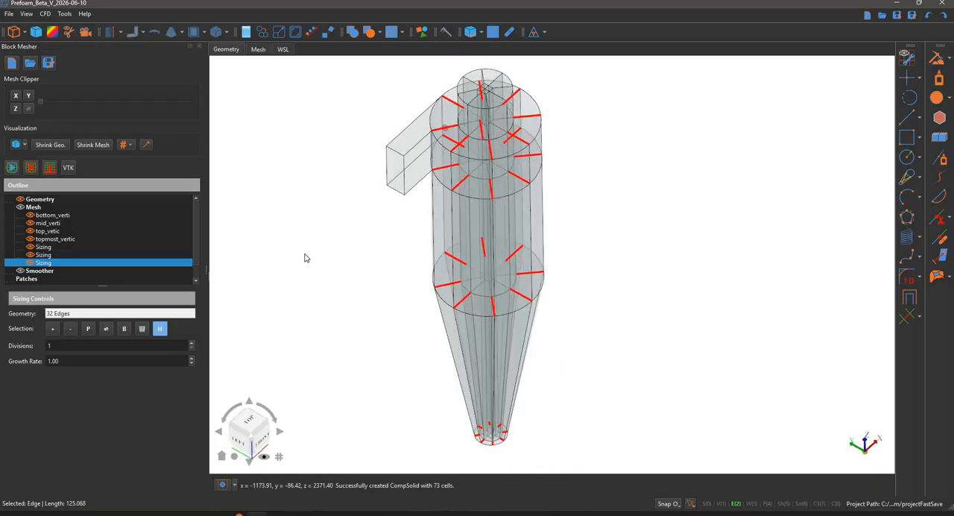
Set the outer radial sizing's divisions to 10 and regenerate the mesh, inspecting the annulus and inlet from above
{"action": "double_click", "coordinate": [85, 345]}
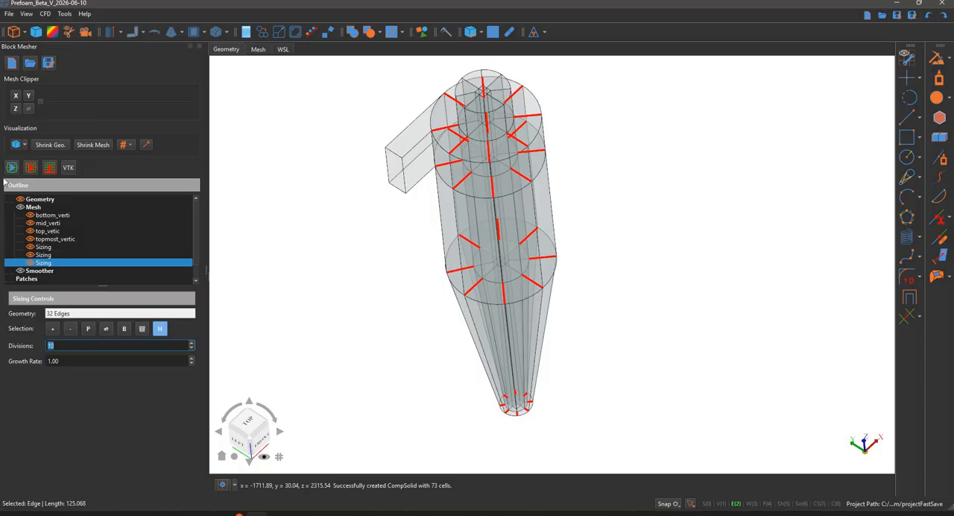
{"action": "key", "text": "Return"}
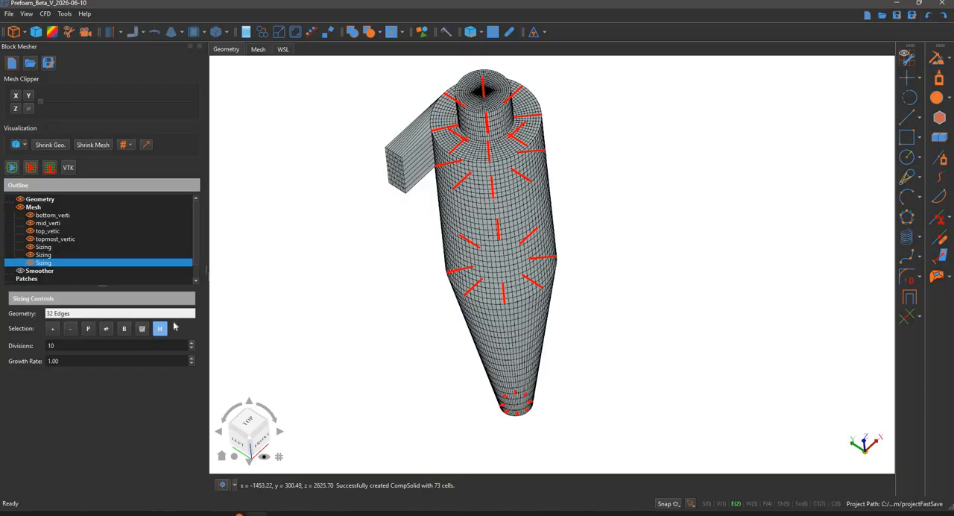
{"action": "scroll", "coordinate": [373, 170], "scroll_direction": "up", "scroll_amount": 5}
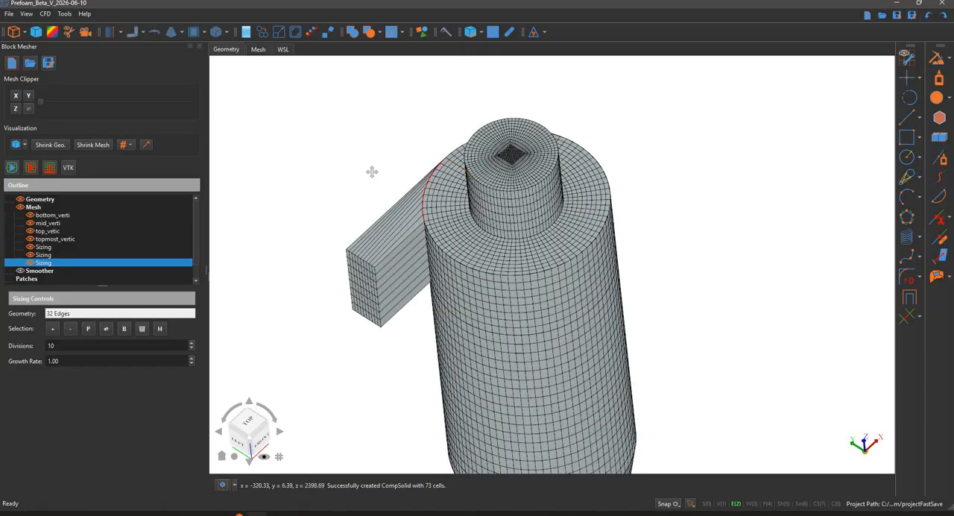
{"action": "middle_click_drag", "start_coordinate": [388, 205], "coordinate": [352, 142]}
{"action": "middle_click_drag", "start_coordinate": [363, 151], "coordinate": [366, 201]}
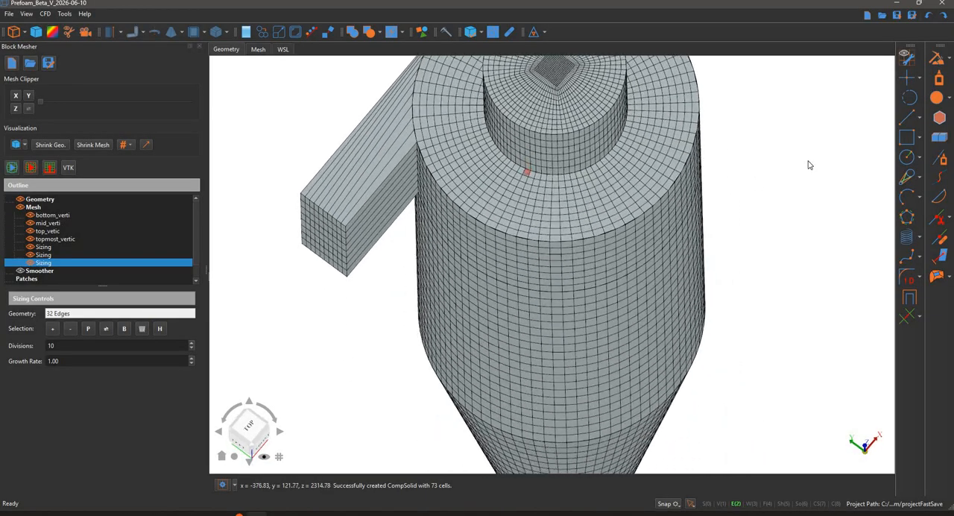
{"action": "scroll", "coordinate": [716, 179], "scroll_direction": "down", "scroll_amount": 3}
{"action": "mouse_move", "coordinate": [659, 196]}
{"action": "middle_mouse_down"}
{"action": "mouse_move", "coordinate": [648, 213]}
{"action": "mouse_move", "coordinate": [650, 253]}
{"action": "mouse_move", "coordinate": [645, 175]}
{"action": "mouse_move", "coordinate": [650, 203]}
{"action": "middle_mouse_up"}
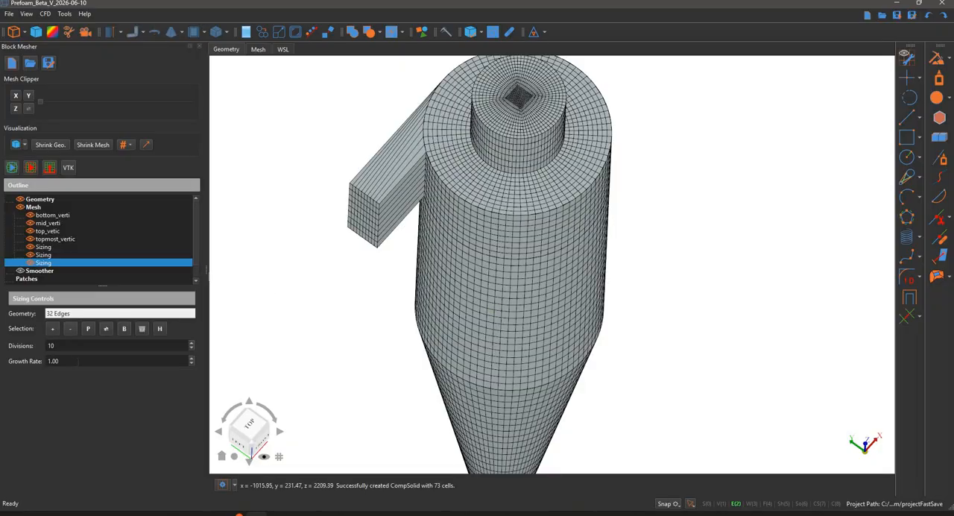
Set the outer radial sizing's growth rate to 1.10, regenerate the mesh and inspect the annulus spacing
{"action": "scroll", "coordinate": [100, 361], "scroll_direction": "up", "scroll_amount": 1}
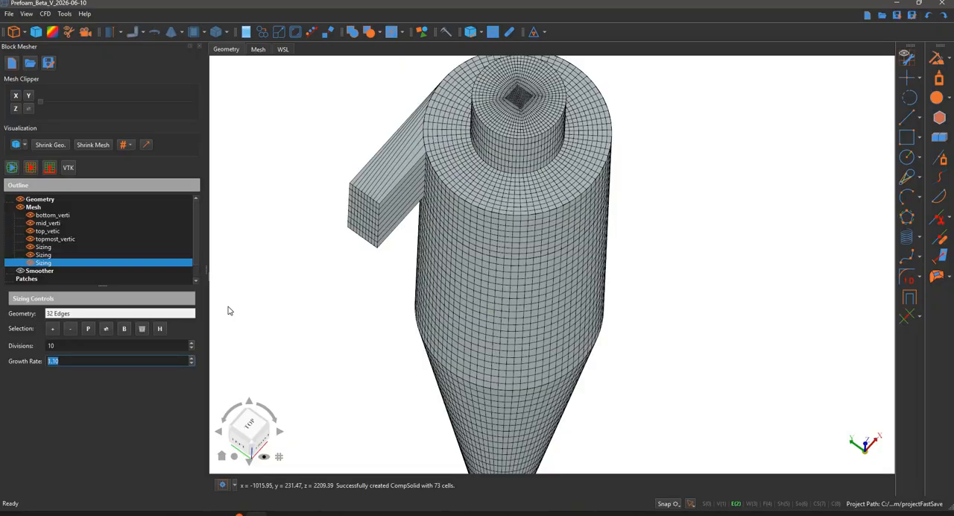
{"action": "left_click", "coordinate": [252, 291]}
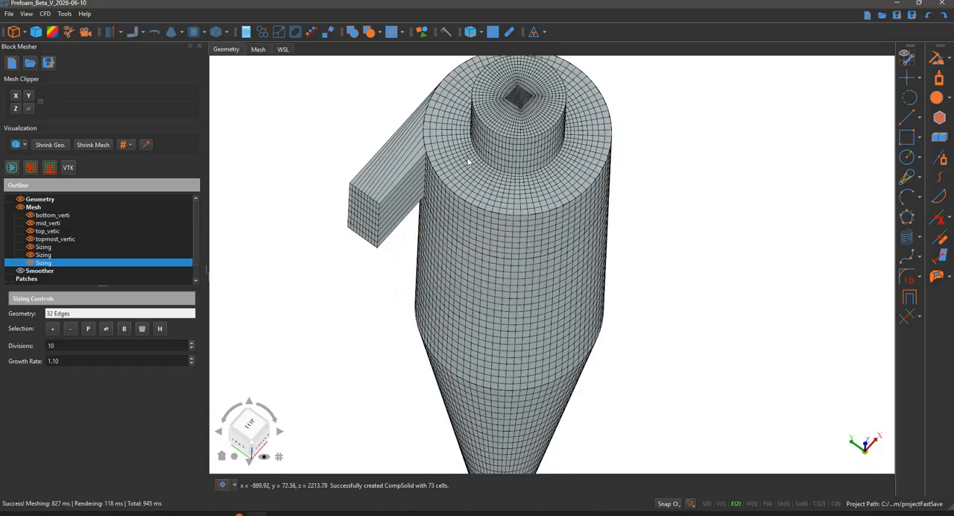
{"action": "scroll", "coordinate": [366, 144], "scroll_direction": "up", "scroll_amount": 3}
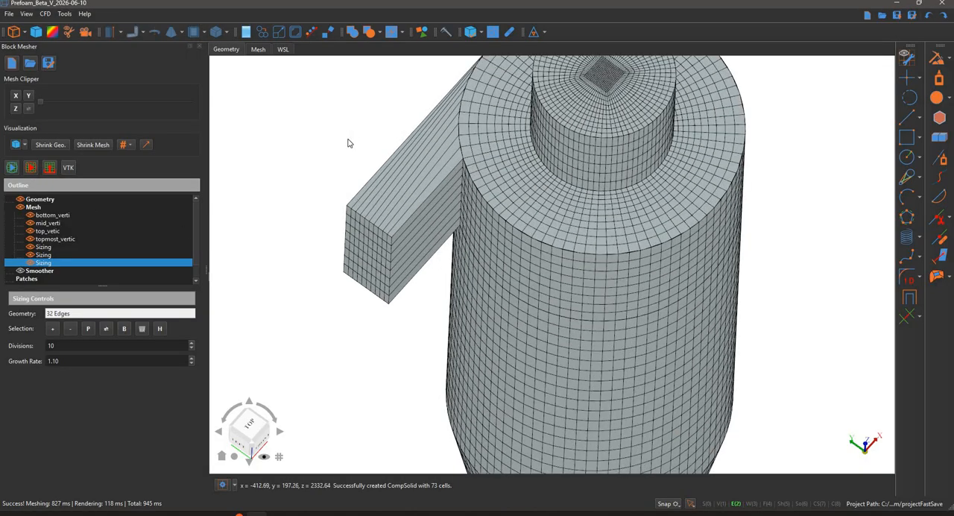
{"action": "middle_click_drag", "start_coordinate": [469, 127], "coordinate": [462, 129]}
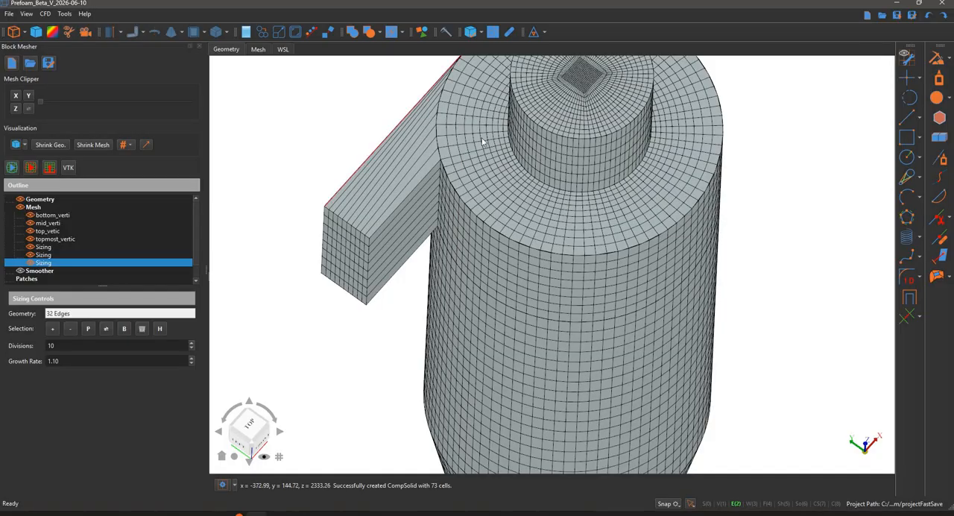
Hide the mesh, display the edge direction arrows and examine them on the highlighted outer radial edges near the inlet
{"action": "left_click", "coordinate": [21, 207]}
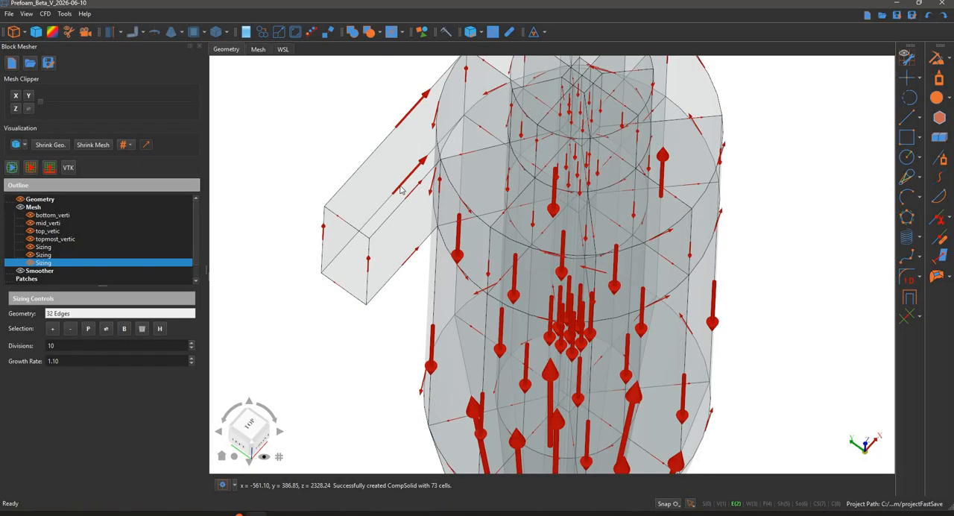
{"action": "left_click_drag", "start_coordinate": [371, 265], "coordinate": [164, 335]}
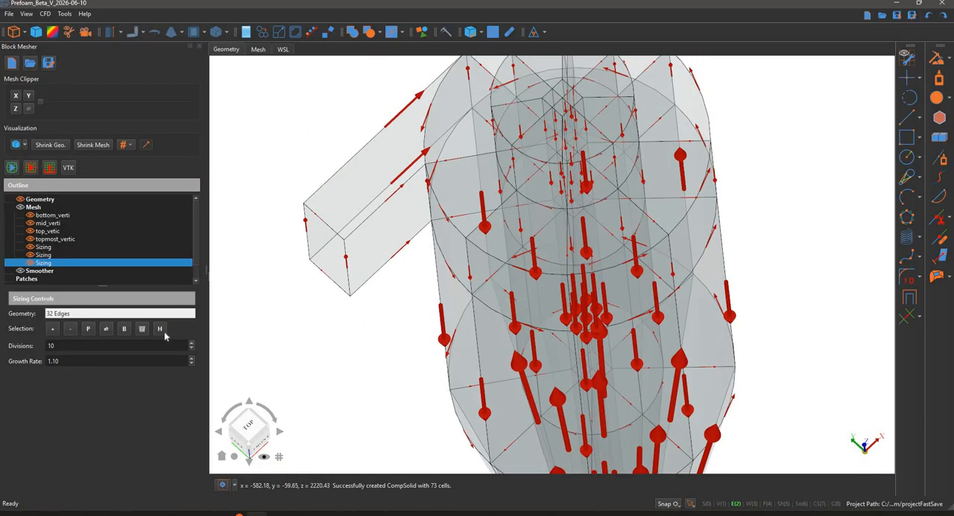
{"action": "middle_click_drag", "start_coordinate": [366, 324], "coordinate": [366, 343]}
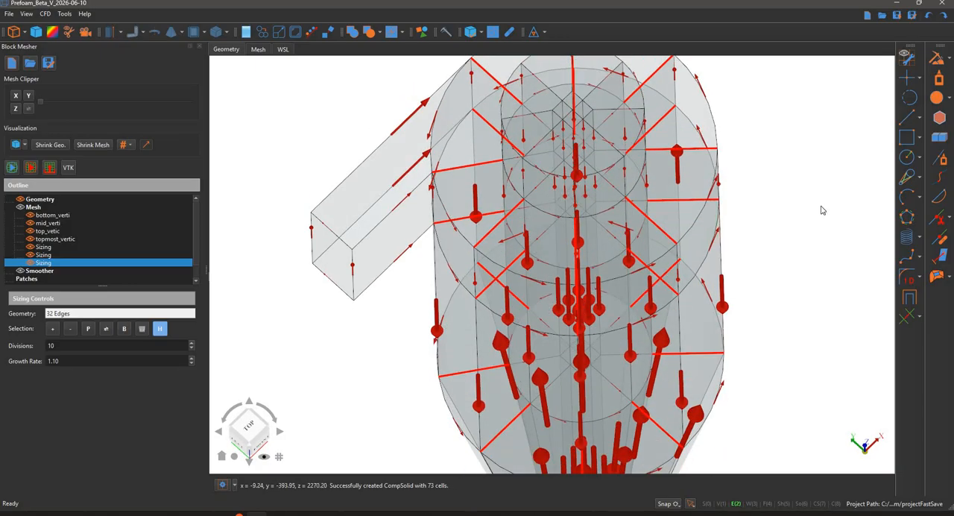
{"action": "middle_click_drag", "start_coordinate": [632, 60], "coordinate": [600, 130]}
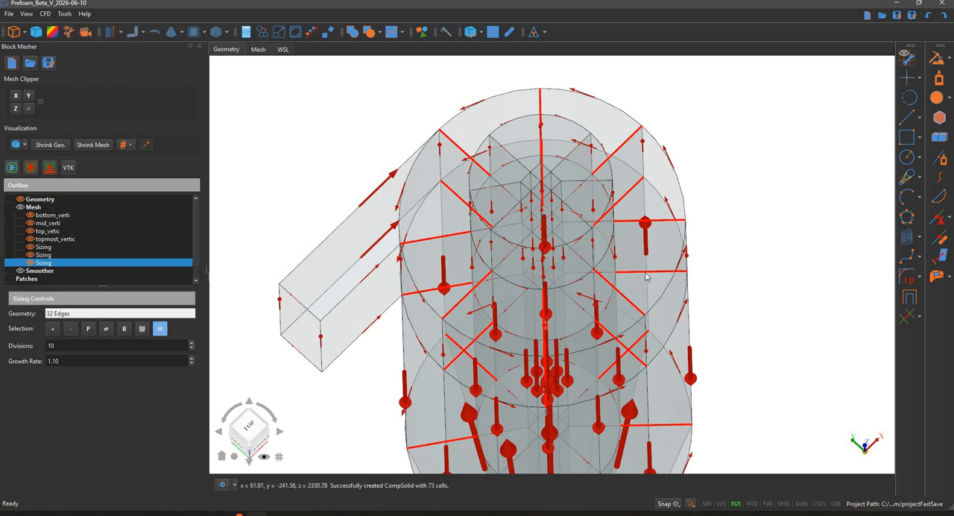
{"action": "middle_click_drag", "start_coordinate": [378, 53], "coordinate": [454, 165]}
{"action": "scroll", "coordinate": [494, 165], "scroll_direction": "up", "scroll_amount": 5}
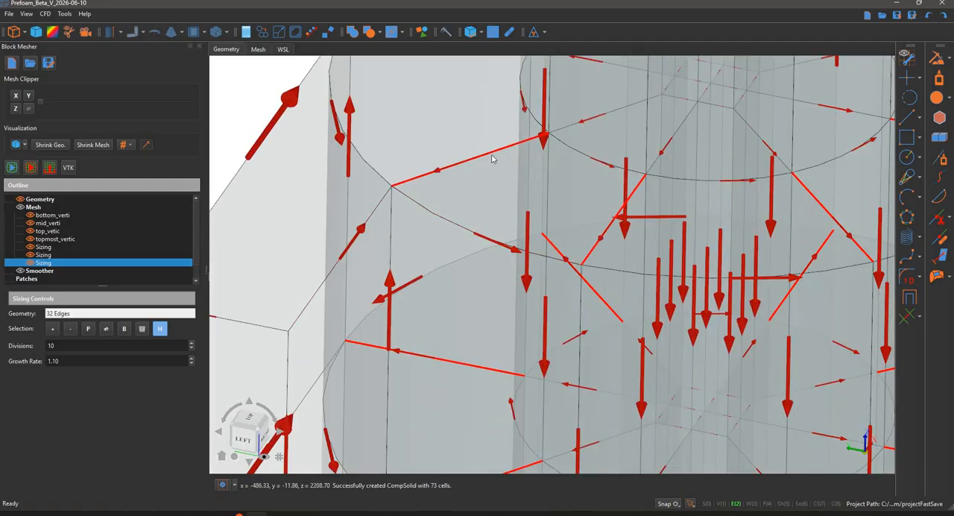
Select the eight radial edges of the outer annulus at the inlet's upper level
{"action": "left_click", "coordinate": [493, 157]}
{"action": "scroll", "coordinate": [470, 95], "scroll_direction": "down", "scroll_amount": 5}
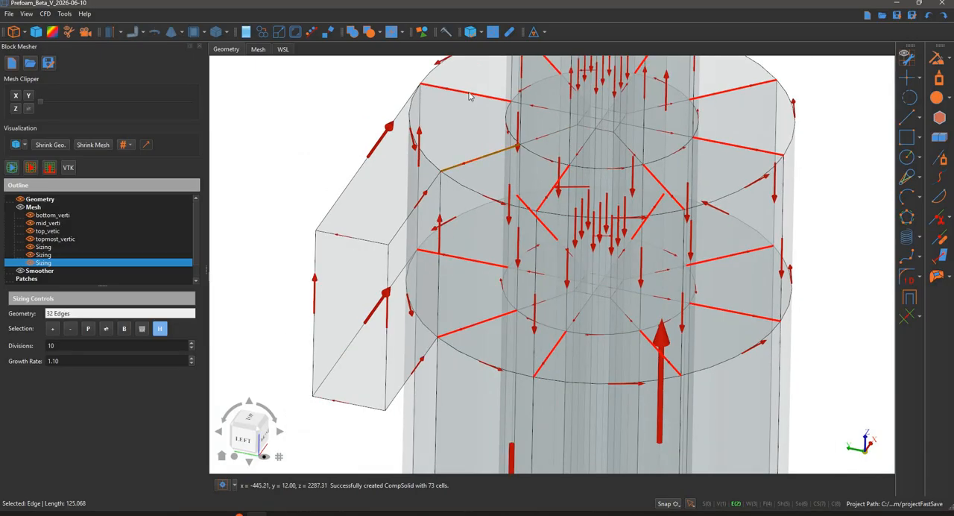
{"action": "left_click", "coordinate": [551, 84], "text": "ctrl"}
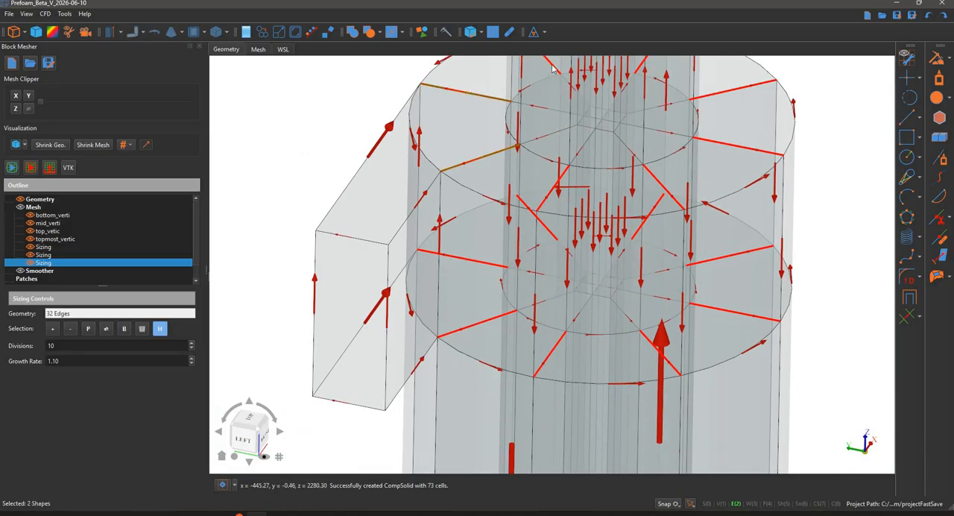
{"action": "left_click", "coordinate": [639, 68], "text": "ctrl"}
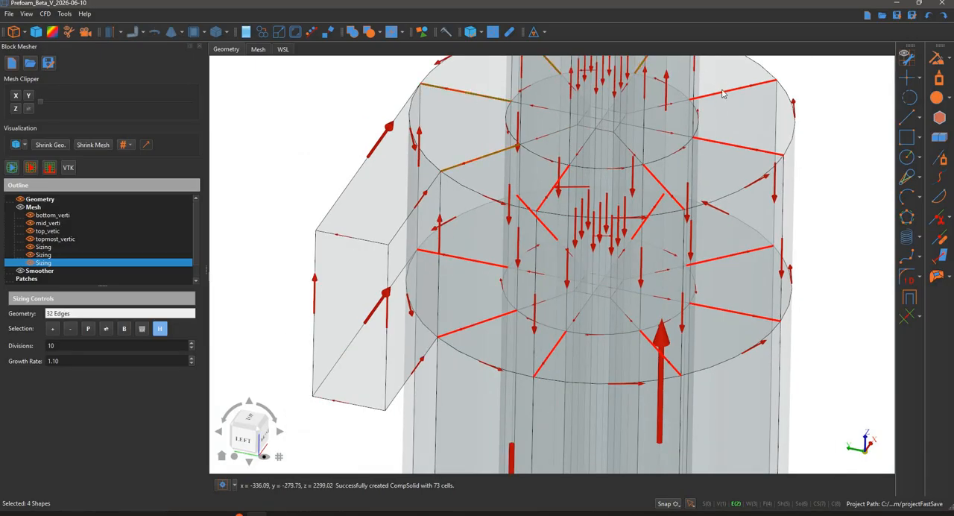
{"action": "left_click", "coordinate": [709, 143], "text": "ctrl"}
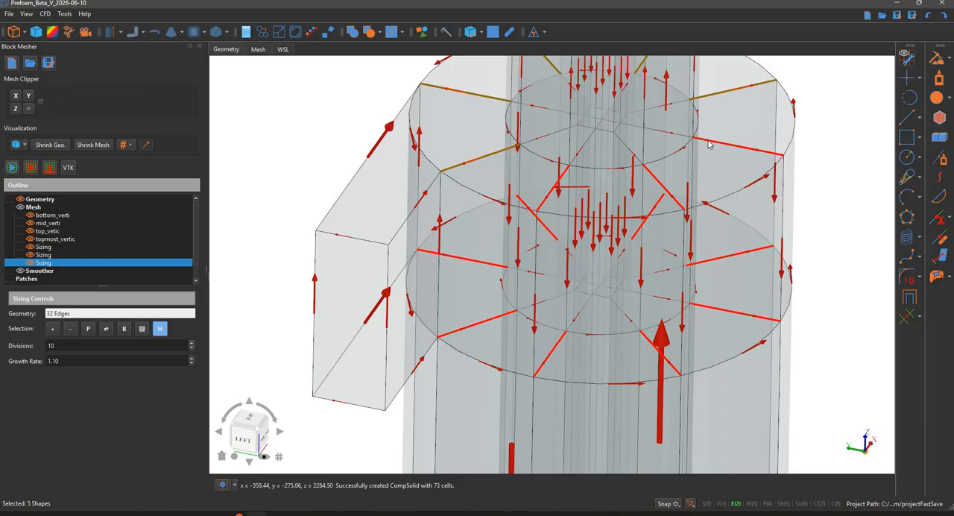
{"action": "left_click", "coordinate": [662, 186], "text": "ctrl"}
{"action": "left_click", "coordinate": [541, 208], "text": "ctrl"}
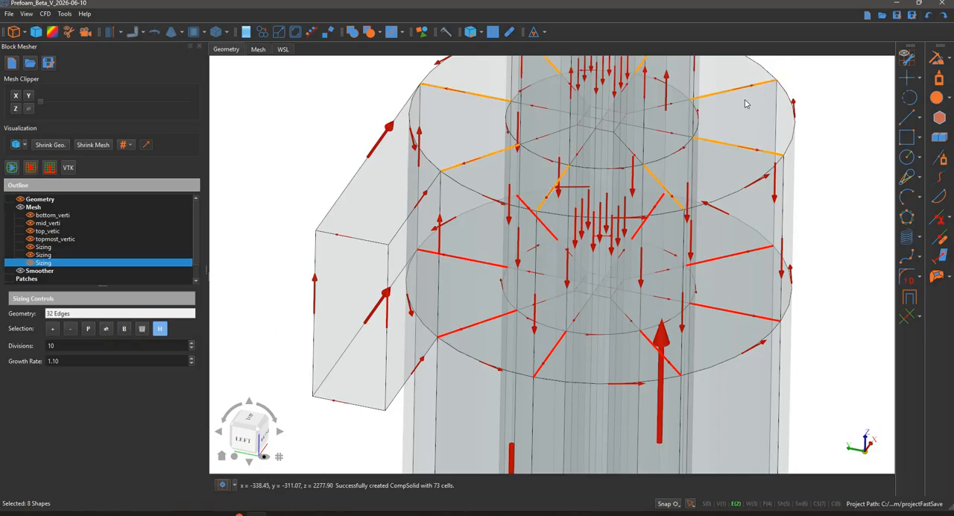
Select the outer annulus's radial edges around the ring at the inlet's lower level
{"action": "scroll", "coordinate": [806, 216], "scroll_direction": "down", "scroll_amount": 2}
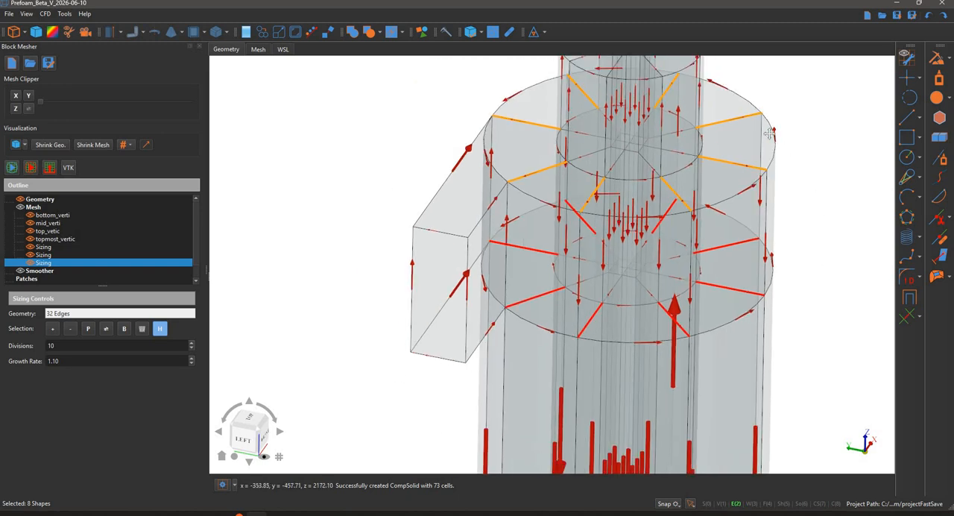
{"action": "scroll", "coordinate": [716, 194], "scroll_direction": "up", "scroll_amount": 3}
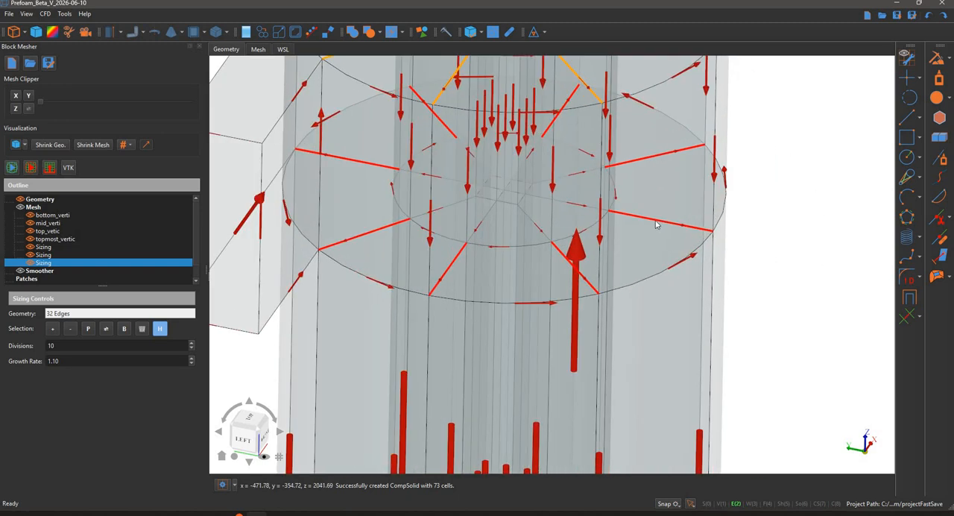
{"action": "left_click", "coordinate": [664, 181]}
{"action": "left_click", "coordinate": [639, 224]}
{"action": "left_click", "coordinate": [658, 155], "text": "shift"}
{"action": "left_click", "coordinate": [556, 120], "text": "shift"}
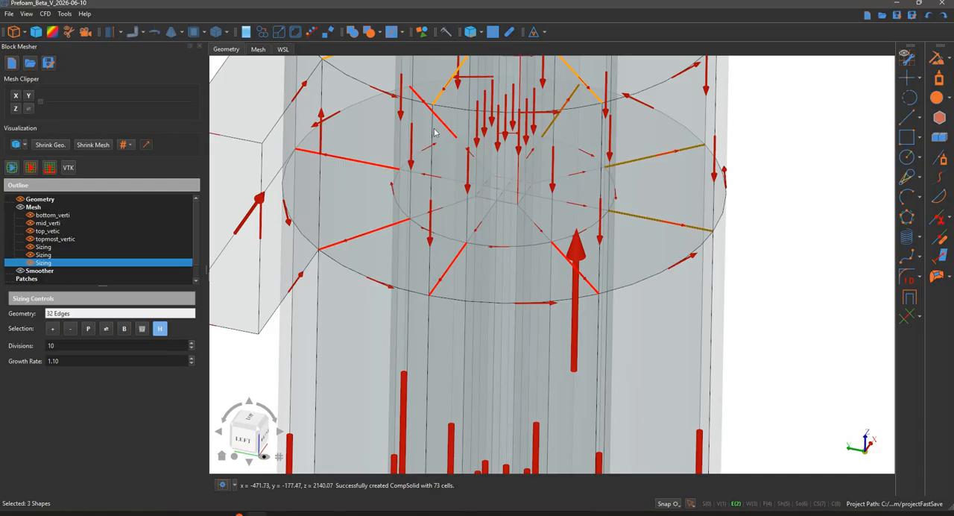
{"action": "left_click", "coordinate": [435, 121], "text": "shift"}
{"action": "left_click", "coordinate": [356, 165], "text": "shift"}
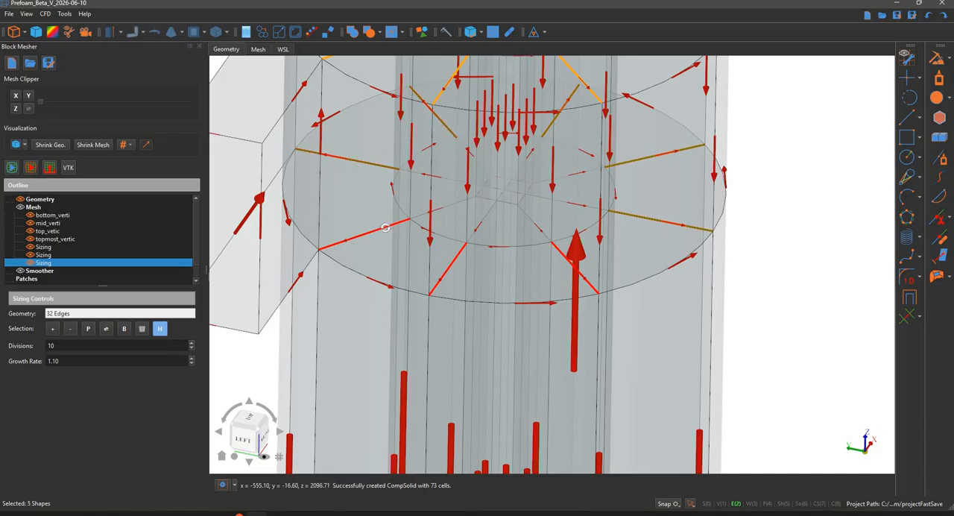
{"action": "left_click", "coordinate": [384, 227], "text": "shift"}
{"action": "left_click", "coordinate": [452, 259], "text": "shift"}
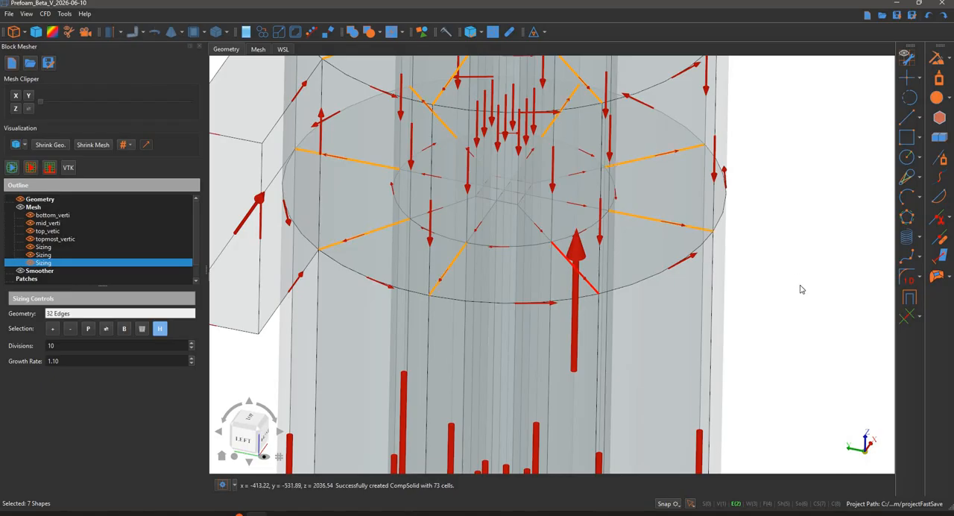
Select the eight radial edges of the outer annulus where the cylinder meets the cone
{"action": "scroll", "coordinate": [797, 218], "scroll_direction": "down", "scroll_amount": 4}
{"action": "mouse_move", "coordinate": [748, 222]}
{"action": "middle_mouse_down"}
{"action": "mouse_move", "coordinate": [748, 94]}
{"action": "mouse_move", "coordinate": [746, 147]}
{"action": "mouse_move", "coordinate": [701, 13]}
{"action": "middle_mouse_up"}
{"action": "middle_click_drag", "start_coordinate": [596, 441], "coordinate": [603, 289]}
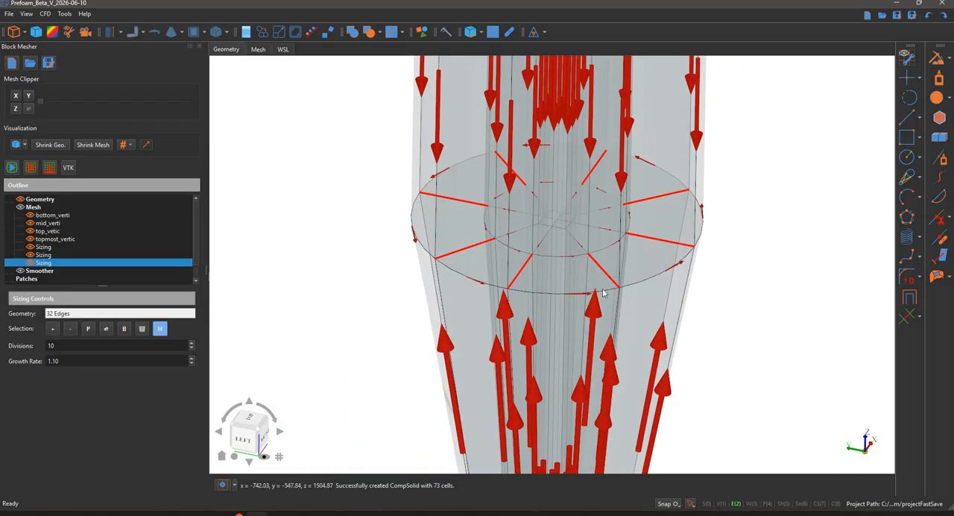
{"action": "scroll", "coordinate": [595, 262], "scroll_direction": "up", "scroll_amount": 4}
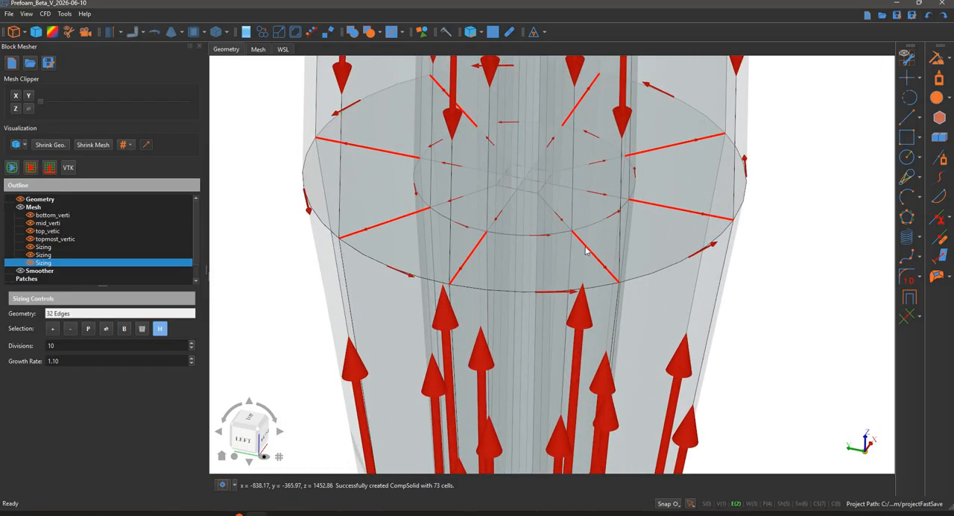
{"action": "left_click", "coordinate": [653, 208]}
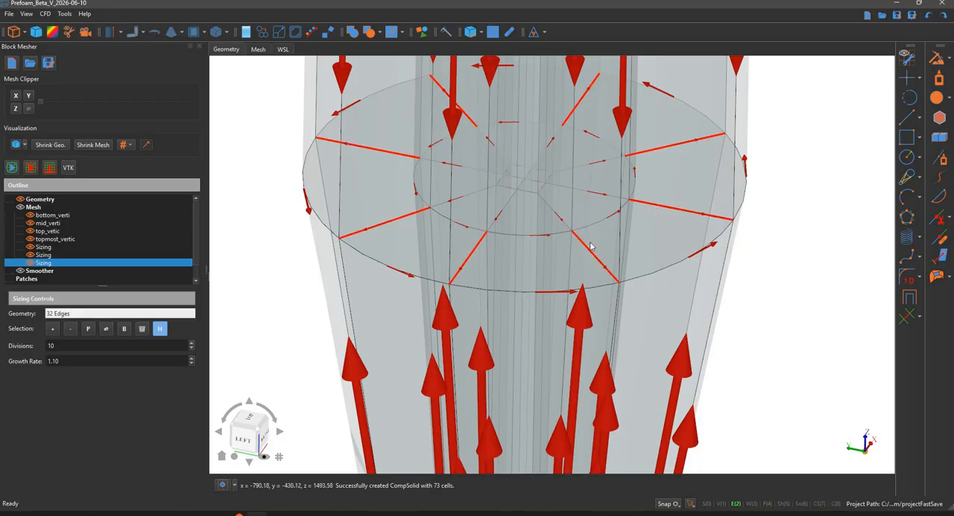
{"action": "left_click", "coordinate": [656, 149], "text": "ctrl"}
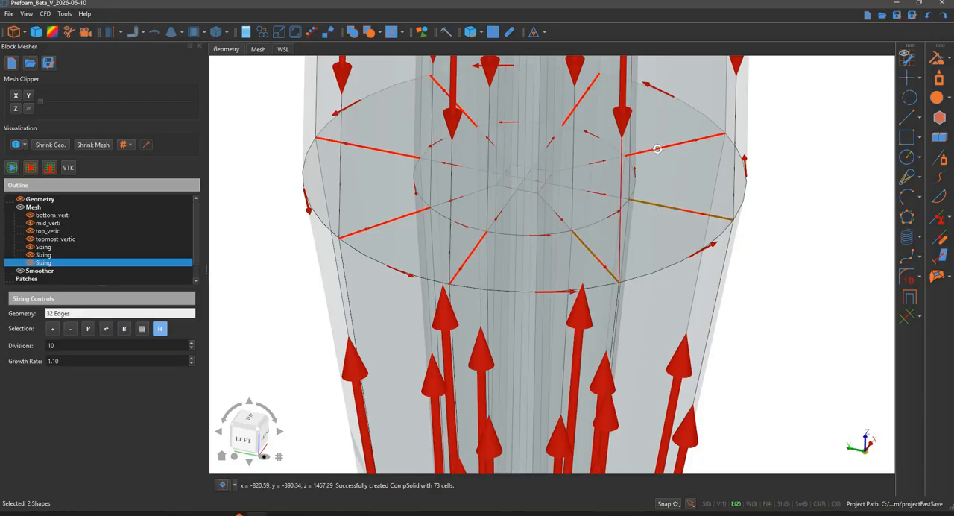
{"action": "left_click", "coordinate": [580, 99], "text": "ctrl"}
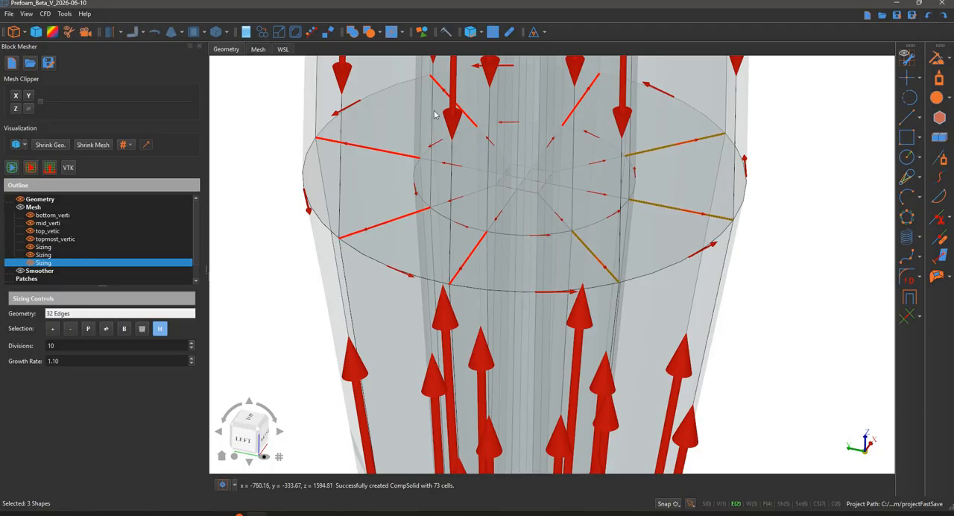
{"action": "left_click", "coordinate": [393, 151], "text": "ctrl"}
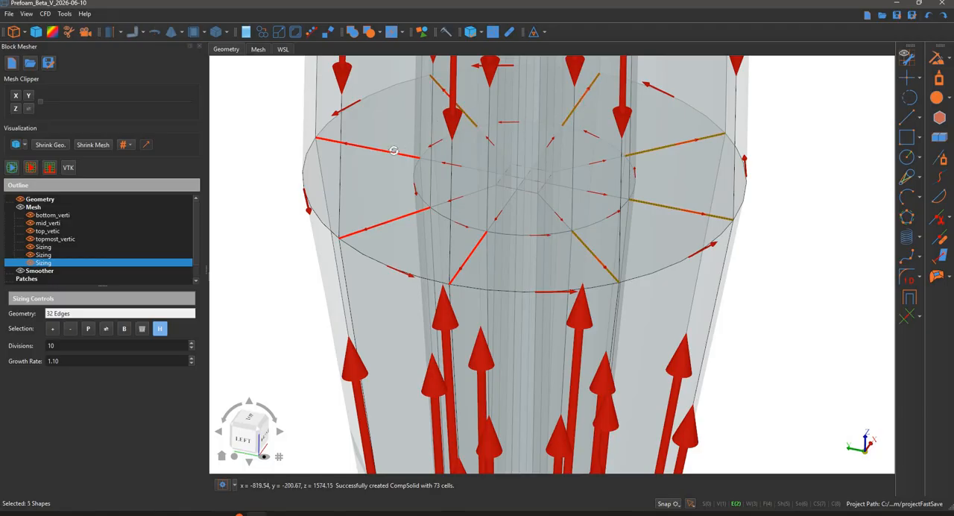
{"action": "left_click", "coordinate": [471, 246], "text": "ctrl"}
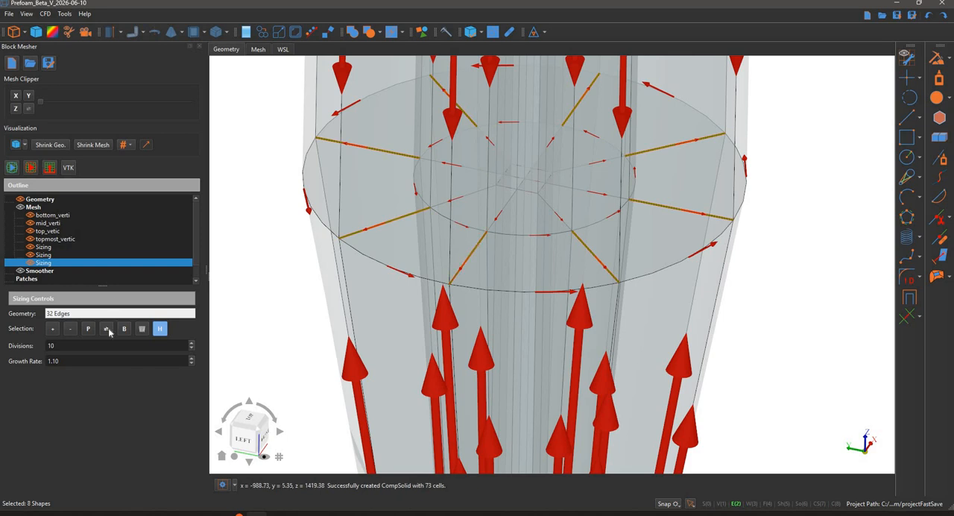
Select the eight radial edges of the outer annulus at the cone's bottom outlet
{"action": "scroll", "coordinate": [312, 289], "scroll_direction": "down", "scroll_amount": 3}
{"action": "middle_click_drag", "start_coordinate": [321, 343], "coordinate": [433, 90]}
{"action": "middle_click_drag", "start_coordinate": [556, 457], "coordinate": [494, 303]}
{"action": "scroll", "coordinate": [492, 302], "scroll_direction": "up", "scroll_amount": 10}
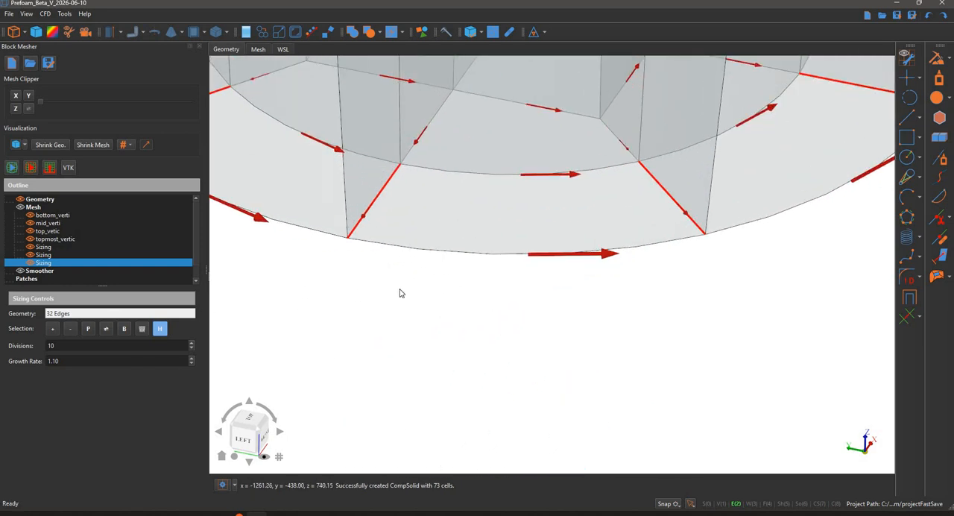
{"action": "scroll", "coordinate": [411, 284], "scroll_direction": "down", "scroll_amount": 3}
{"action": "middle_click_drag", "start_coordinate": [410, 284], "coordinate": [502, 404]}
{"action": "scroll", "coordinate": [488, 368], "scroll_direction": "down", "scroll_amount": 1}
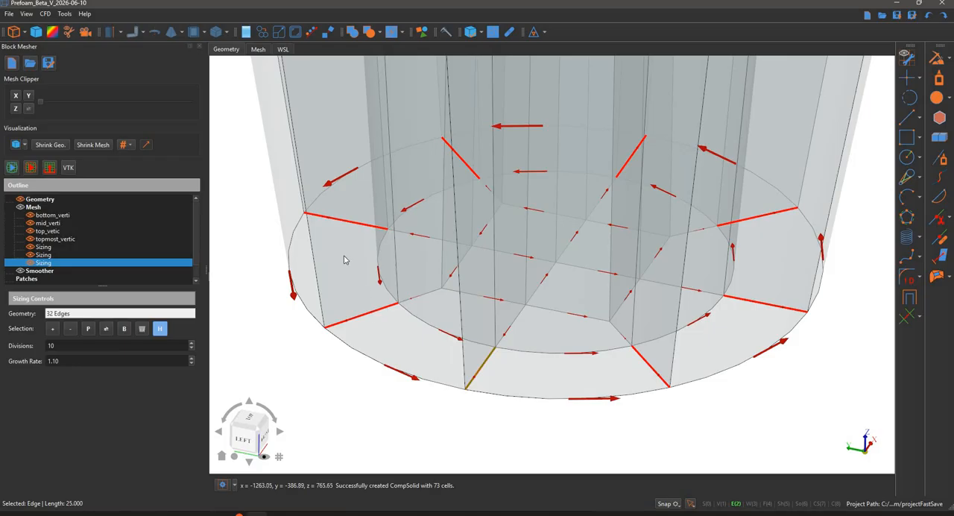
{"action": "left_click", "coordinate": [378, 218]}
{"action": "left_click", "coordinate": [633, 159]}
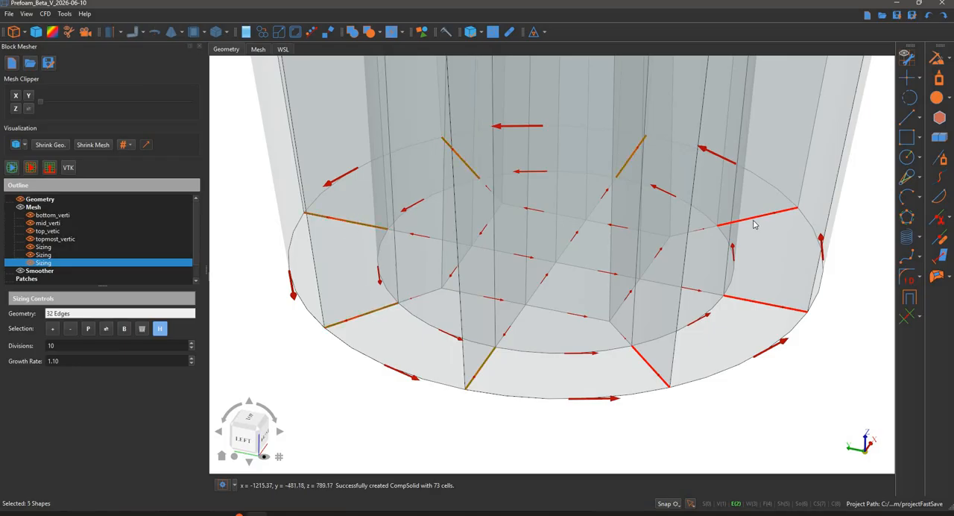
{"action": "left_click", "coordinate": [751, 304]}
{"action": "left_click", "coordinate": [667, 385]}
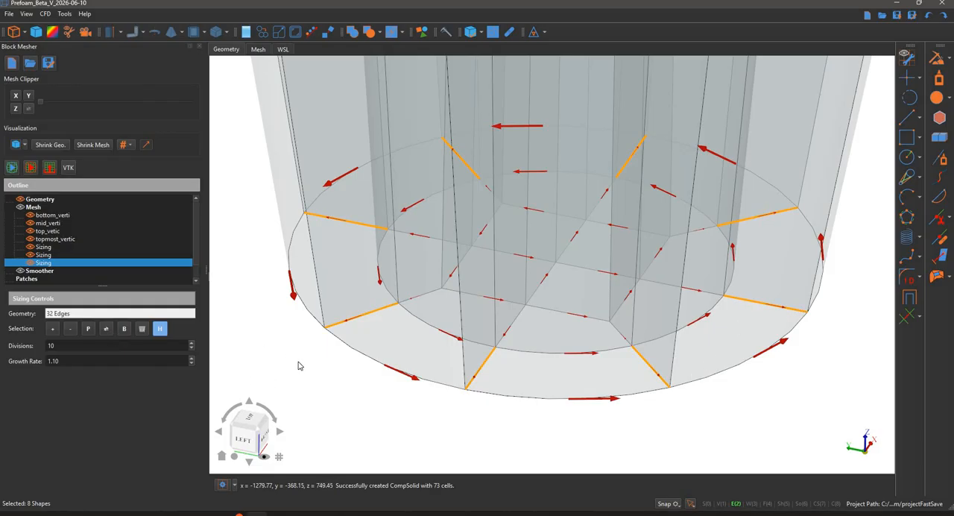
Regenerate the mesh and inspect the radial spacing on the cone's bottom face
{"action": "left_click", "coordinate": [48, 167]}
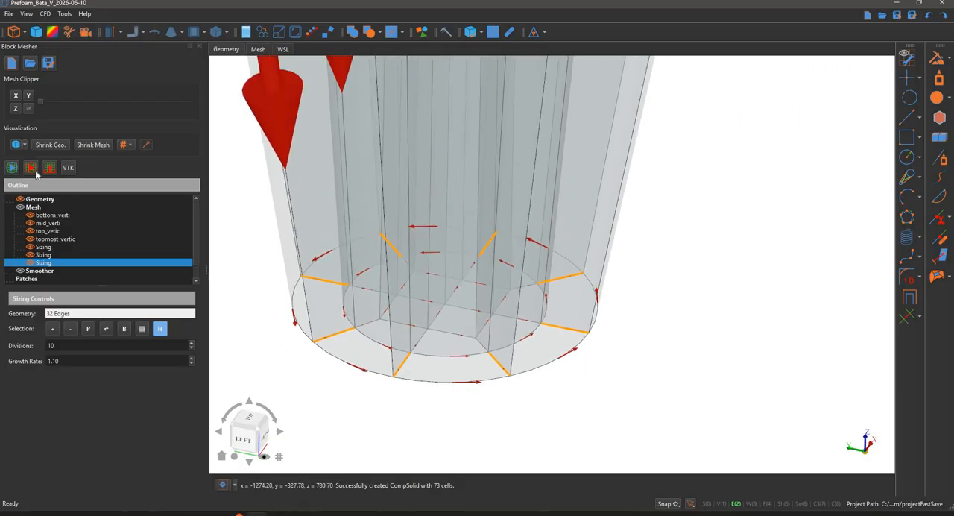
{"action": "left_click", "coordinate": [31, 168]}
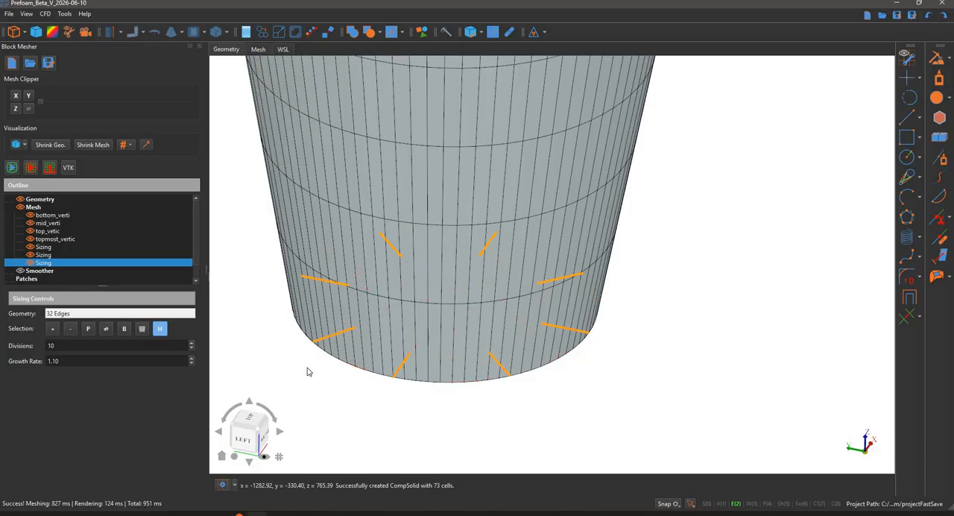
{"action": "scroll", "coordinate": [395, 367], "scroll_direction": "down", "scroll_amount": 3}
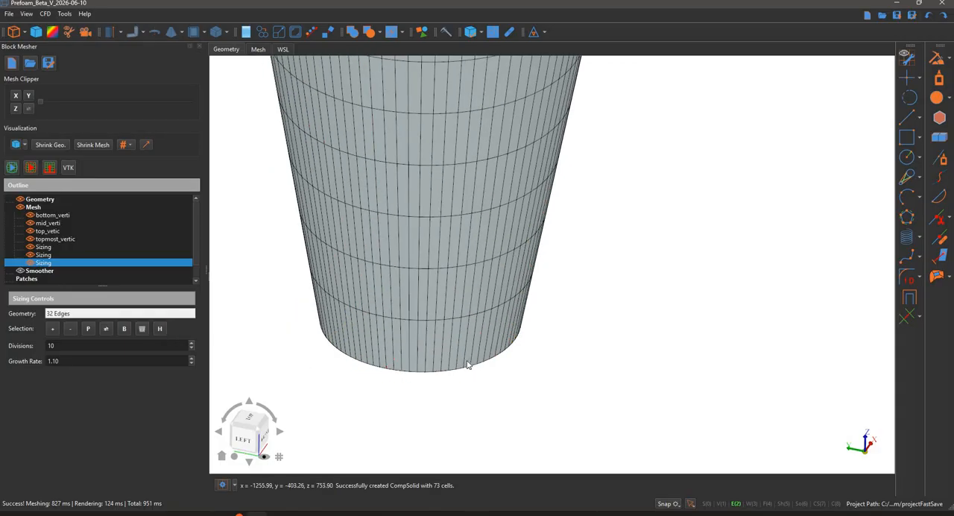
{"action": "middle_click_drag", "start_coordinate": [458, 362], "coordinate": [532, 215]}
{"action": "scroll", "coordinate": [532, 215], "scroll_direction": "up", "scroll_amount": 4}
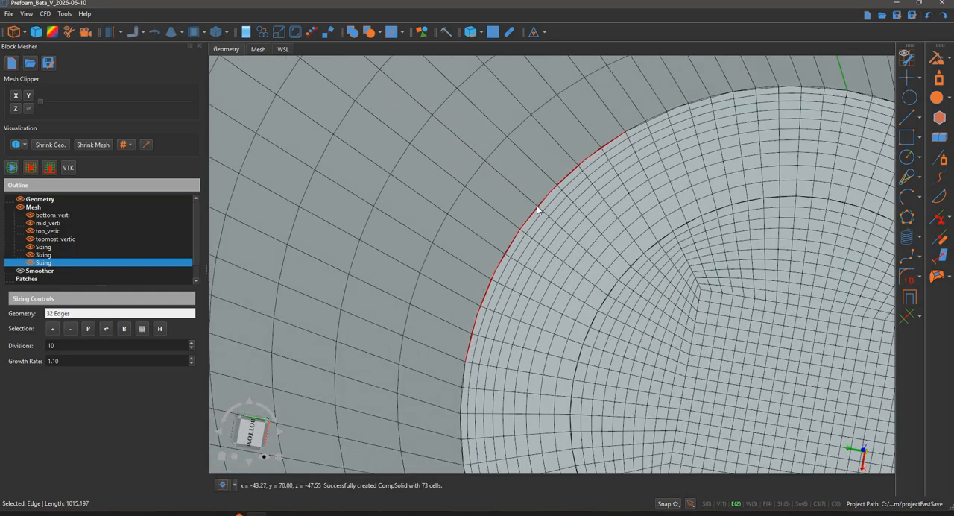
{"action": "scroll", "coordinate": [544, 299], "scroll_direction": "down", "scroll_amount": 6}
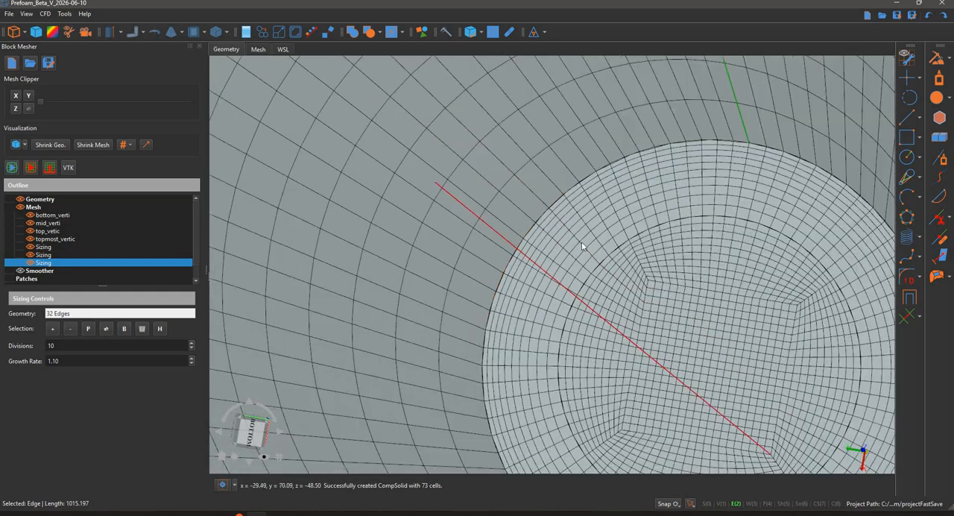
{"action": "middle_click_drag", "start_coordinate": [589, 420], "coordinate": [736, 156]}
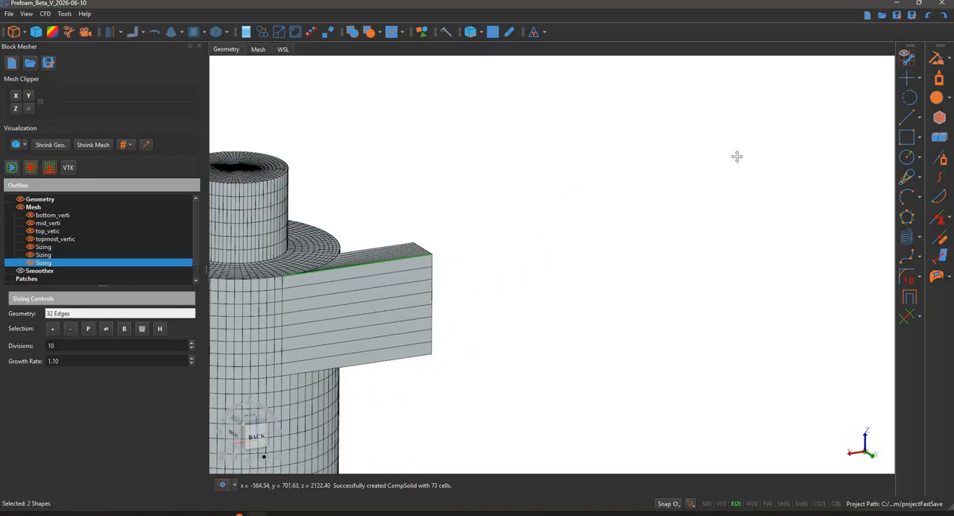
Add a mesh sizing for the four lengthwise edges of the inlet duct and set it to 10 divisions
{"action": "middle_click_drag", "start_coordinate": [470, 279], "coordinate": [634, 201]}
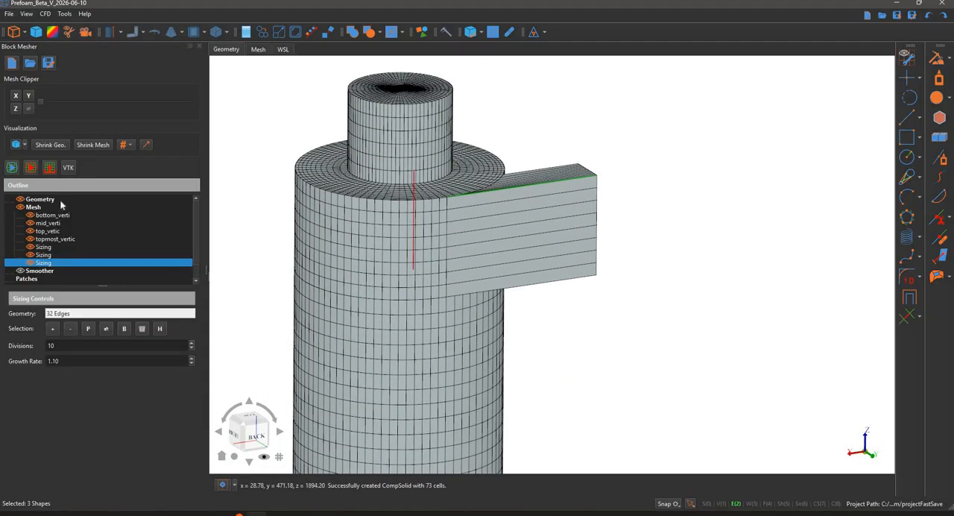
{"action": "right_click", "coordinate": [112, 207]}
{"action": "left_click", "coordinate": [138, 212]}
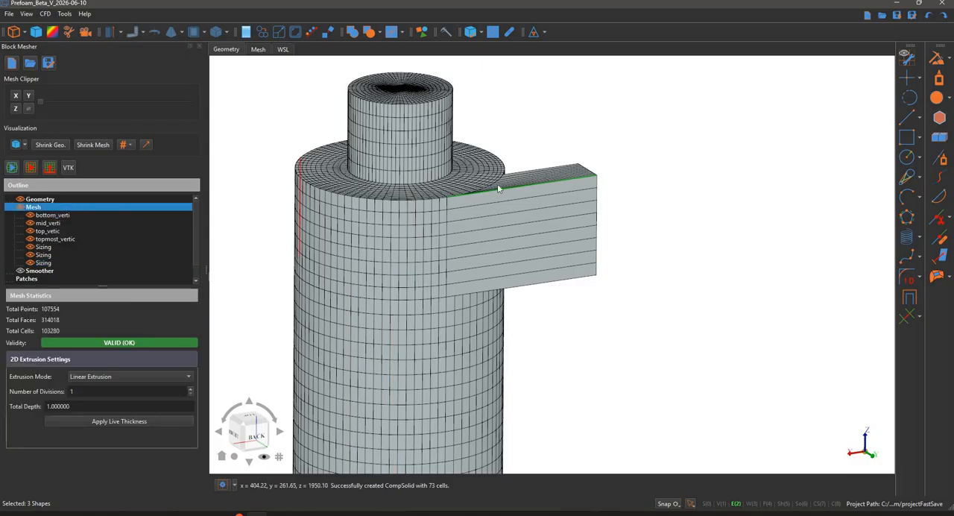
{"action": "left_click", "coordinate": [520, 194]}
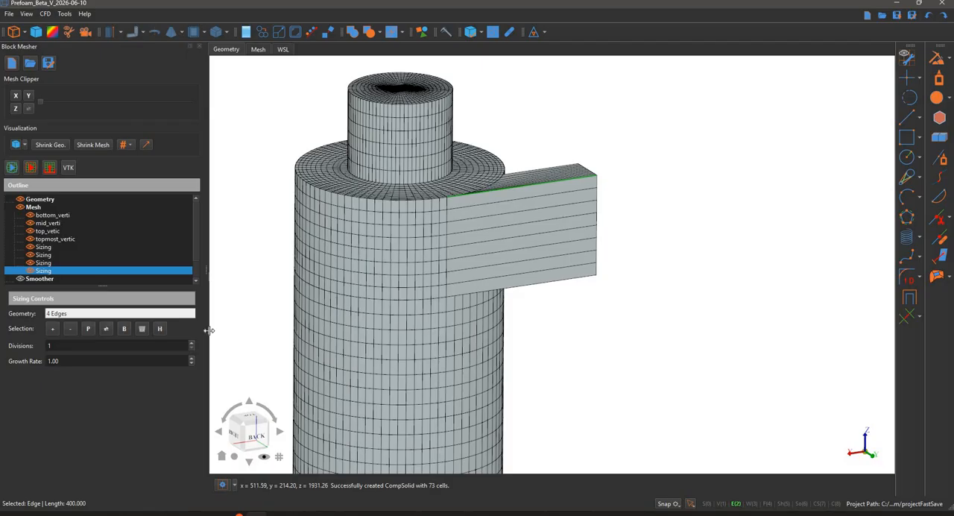
{"action": "left_click", "coordinate": [159, 328]}
{"action": "left_click", "coordinate": [108, 345]}
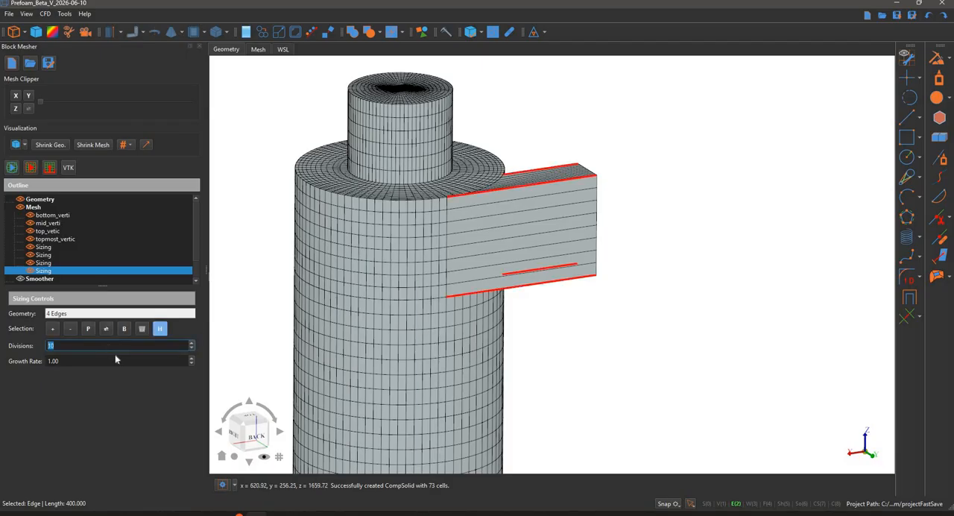
{"action": "key", "text": "Return"}
Regenerate the mesh and examine the cells where the inlet duct joins the cylinder wall
{"action": "middle_click_drag", "start_coordinate": [577, 298], "coordinate": [328, 299]}
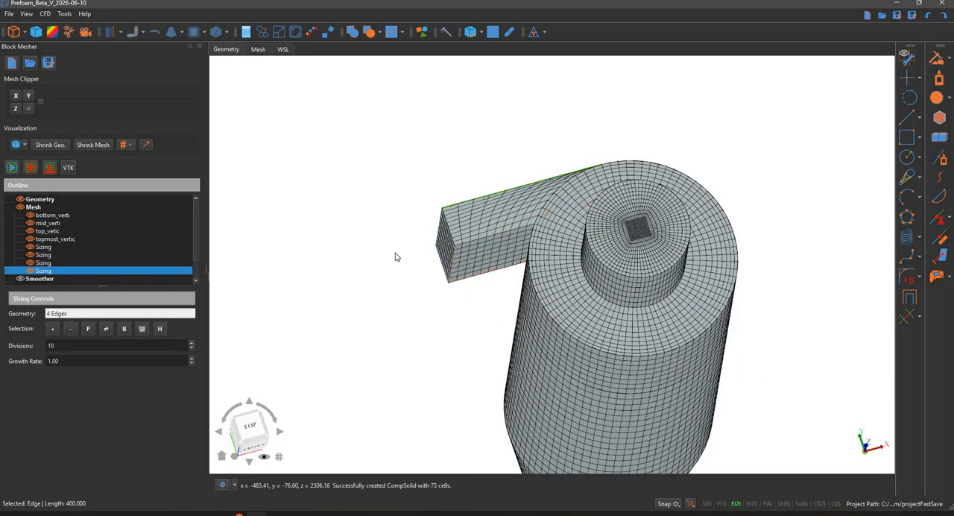
{"action": "middle_click_drag", "start_coordinate": [444, 295], "coordinate": [400, 254]}
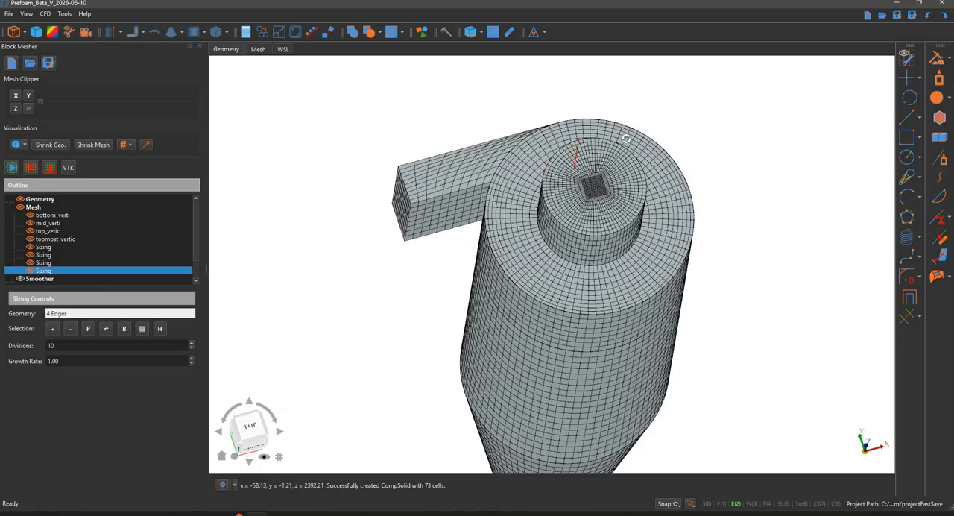
{"action": "middle_click_drag", "start_coordinate": [625, 112], "coordinate": [558, 205]}
{"action": "scroll", "coordinate": [504, 209], "scroll_direction": "up", "scroll_amount": 7}
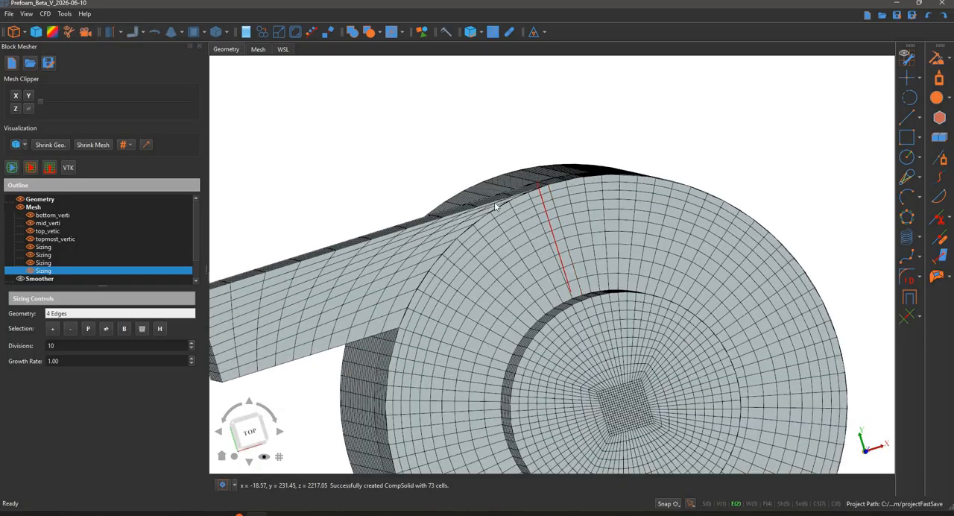
{"action": "scroll", "coordinate": [521, 195], "scroll_direction": "up", "scroll_amount": 8}
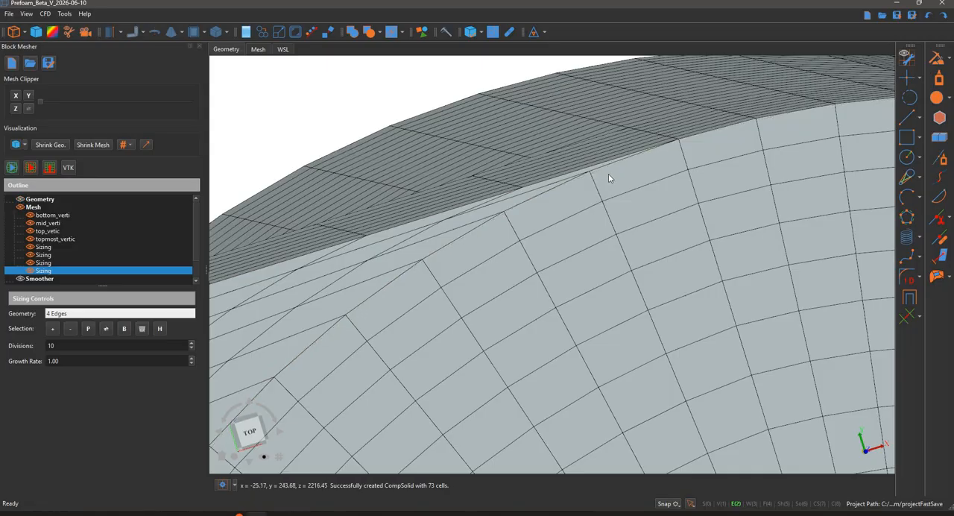
{"action": "scroll", "coordinate": [612, 196], "scroll_direction": "down", "scroll_amount": 10}
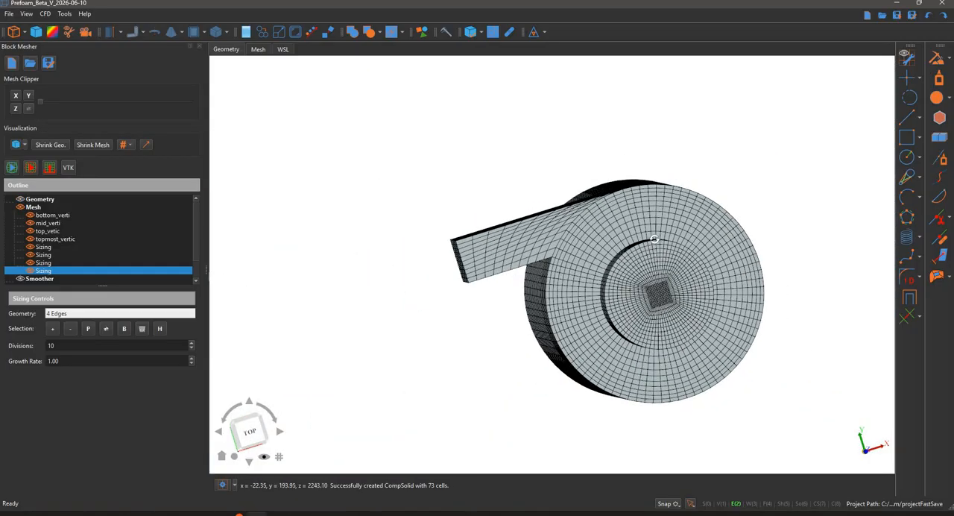
Clip the mesh along X, examine the internal cells at several clip positions, and turn the clipping off
{"action": "middle_click_drag", "start_coordinate": [645, 167], "coordinate": [566, 220]}
{"action": "scroll", "coordinate": [663, 208], "scroll_direction": "down", "scroll_amount": 5}
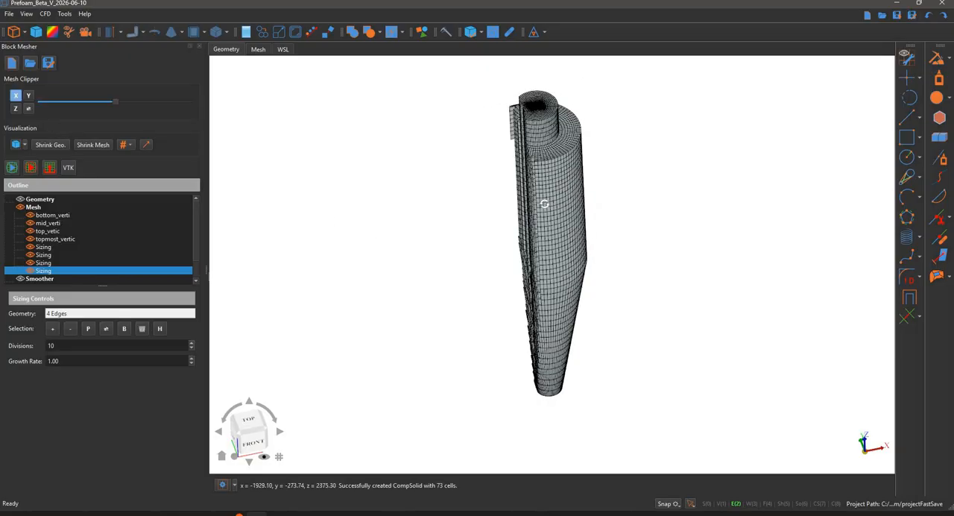
{"action": "middle_click_drag", "start_coordinate": [530, 245], "coordinate": [562, 200]}
{"action": "middle_click_drag", "start_coordinate": [575, 113], "coordinate": [562, 200]}
{"action": "scroll", "coordinate": [563, 199], "scroll_direction": "up", "scroll_amount": 5}
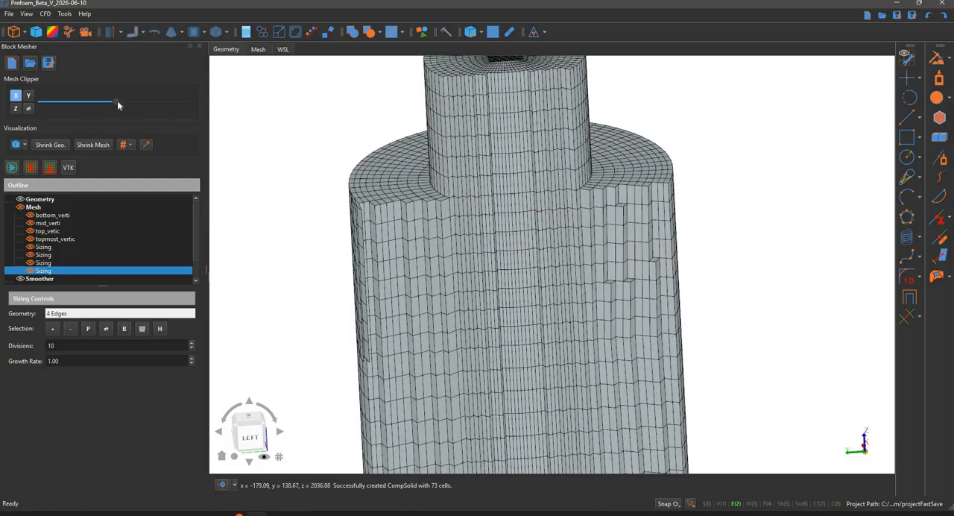
{"action": "left_click_drag", "start_coordinate": [133, 105], "coordinate": [133, 104]}
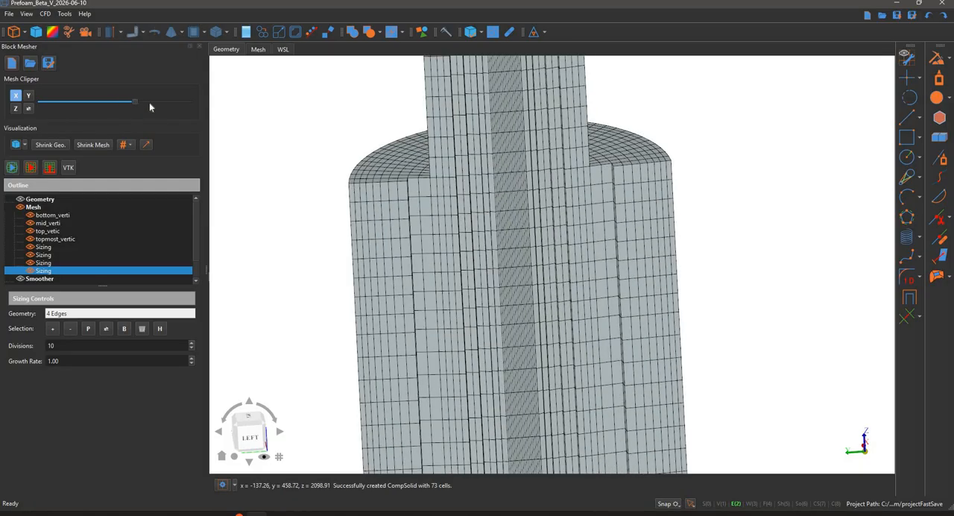
{"action": "middle_click_drag", "start_coordinate": [284, 144], "coordinate": [9, 140]}
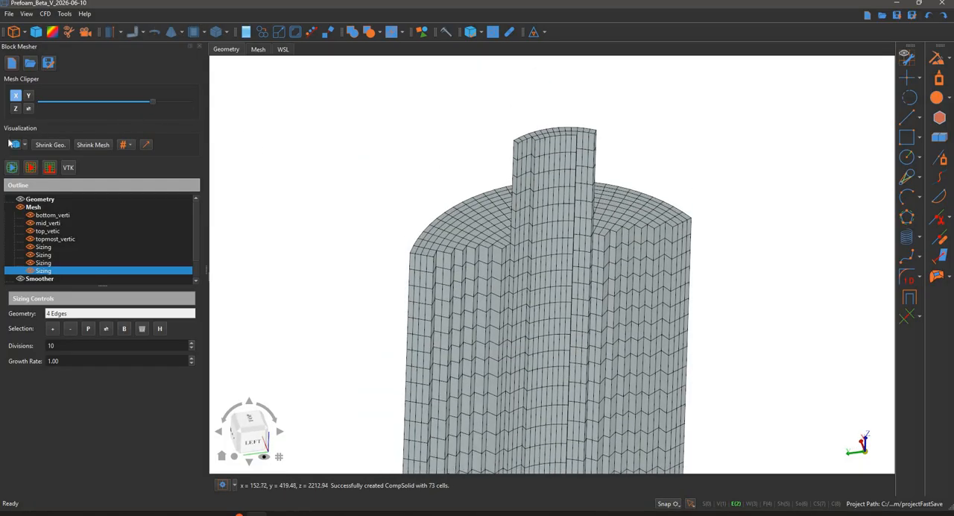
{"action": "scroll", "coordinate": [435, 206], "scroll_direction": "down", "scroll_amount": 5}
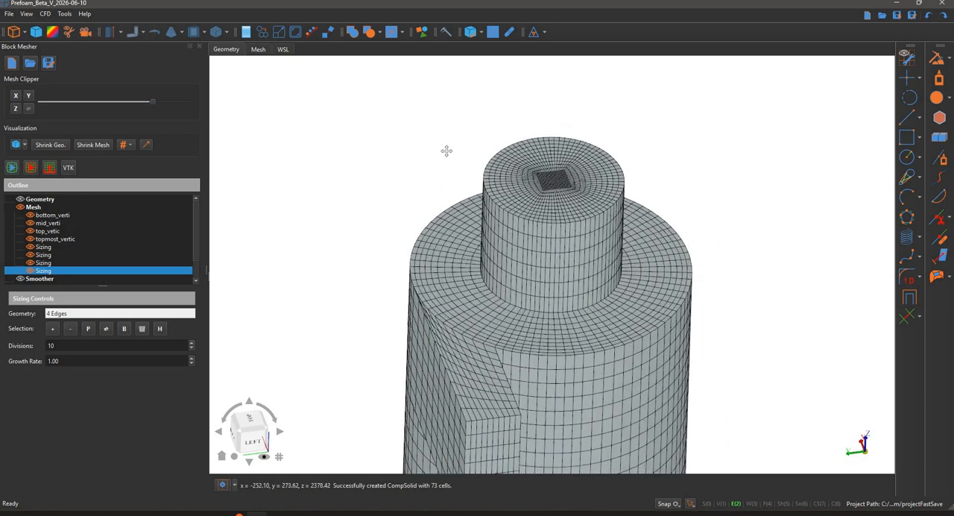
{"action": "middle_click_drag", "start_coordinate": [396, 193], "coordinate": [419, 110]}
Open the generated mesh in the mesh quality viewer and display it as Surface with Edges
{"action": "middle_click_drag", "start_coordinate": [37, 146], "coordinate": [73, 170]}
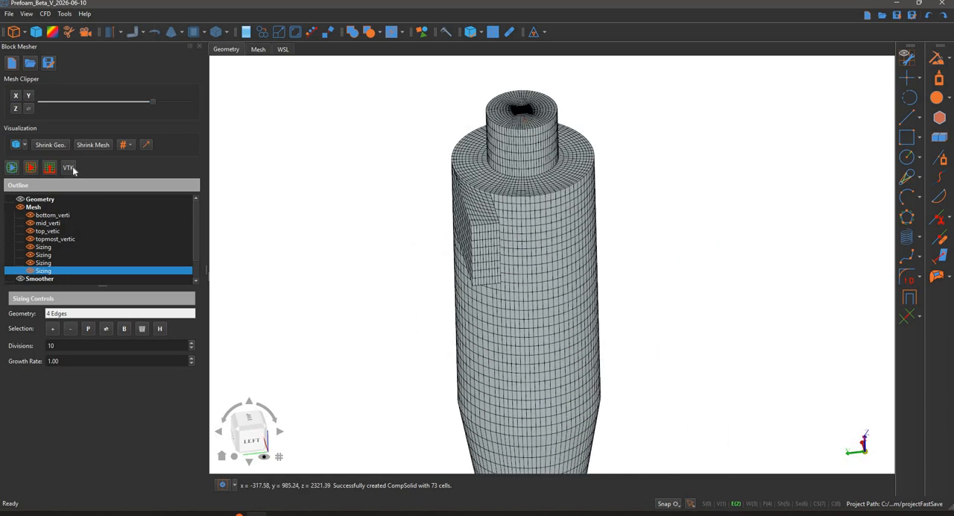
{"action": "left_click", "coordinate": [259, 52]}
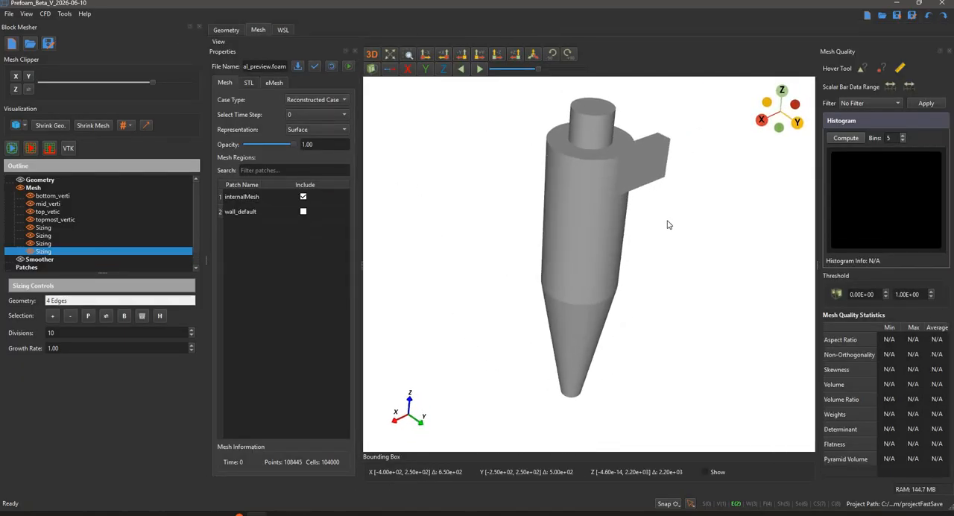
{"action": "left_click", "coordinate": [317, 129]}
{"action": "left_click", "coordinate": [317, 140]}
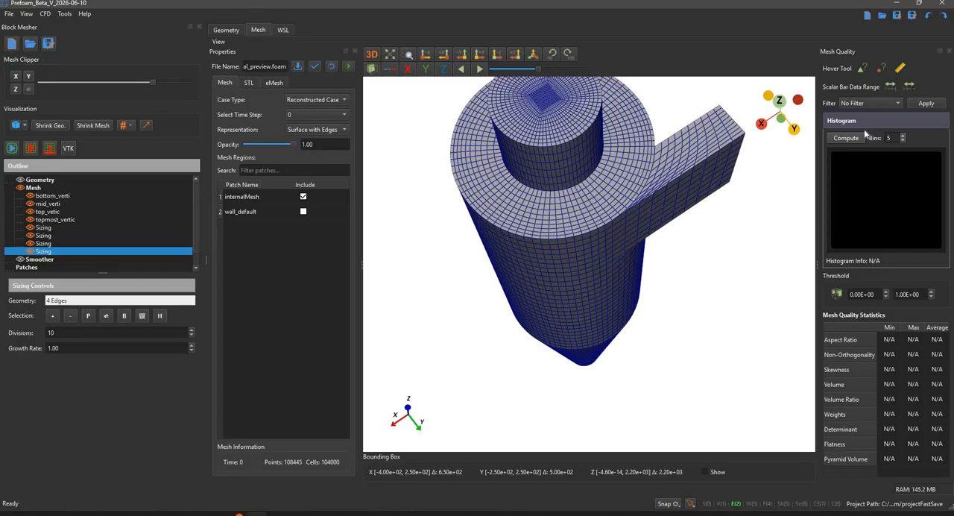
Apply the Non-Orthogonality quality filter and examine the cells where the inlet duct meets the cylinder
{"action": "left_click", "coordinate": [870, 102]}
{"action": "left_click", "coordinate": [857, 127]}
{"action": "left_click", "coordinate": [926, 103]}
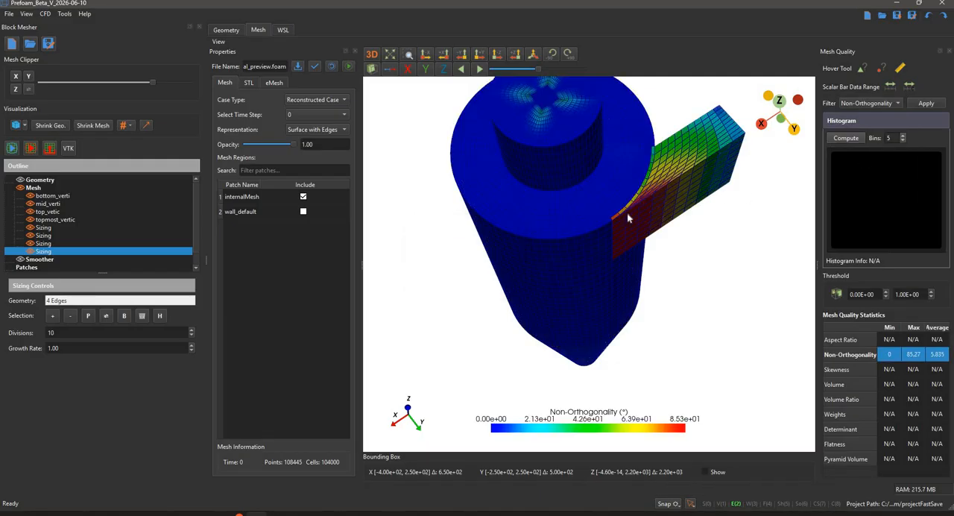
{"action": "scroll", "coordinate": [627, 212], "scroll_direction": "up", "scroll_amount": 5}
{"action": "left_click_drag", "start_coordinate": [521, 276], "coordinate": [493, 301]}
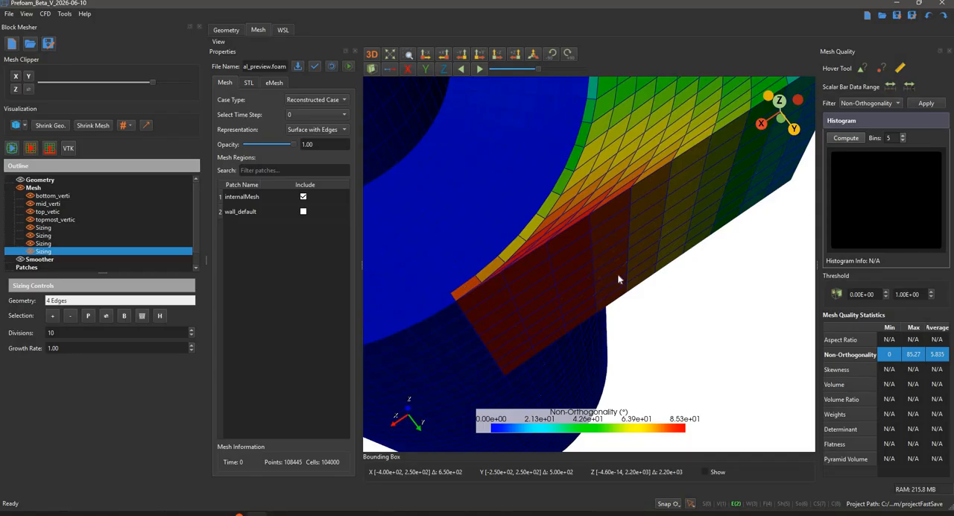
Examine the non-orthogonality colouring over the whole cyclone and inlet duct from several sides
{"action": "scroll", "coordinate": [619, 276], "scroll_direction": "down", "scroll_amount": 6}
{"action": "left_click_drag", "start_coordinate": [667, 268], "coordinate": [630, 186]}
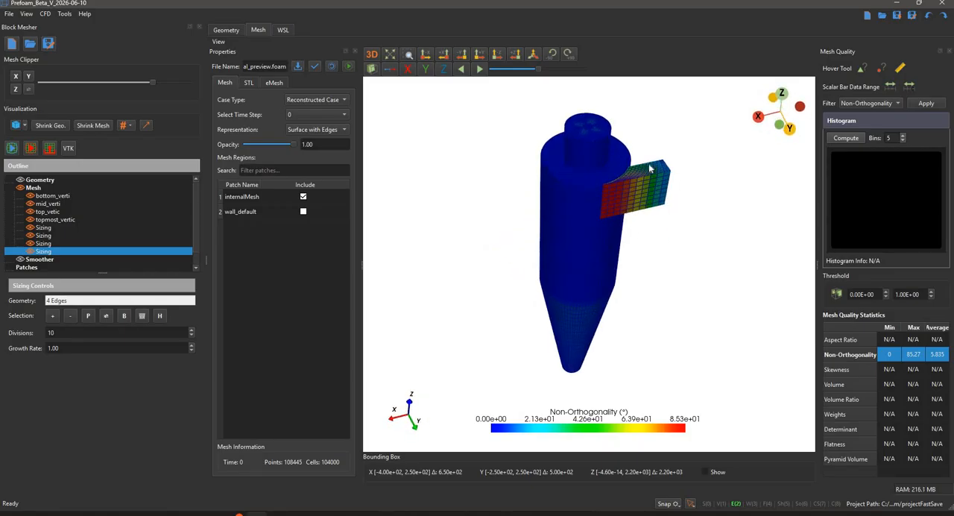
{"action": "scroll", "coordinate": [588, 226], "scroll_direction": "up", "scroll_amount": 7}
{"action": "scroll", "coordinate": [587, 224], "scroll_direction": "down", "scroll_amount": 2}
{"action": "middle_click_drag", "start_coordinate": [634, 153], "coordinate": [576, 213]}
{"action": "left_click_drag", "start_coordinate": [576, 213], "coordinate": [599, 196]}
{"action": "scroll", "coordinate": [598, 196], "scroll_direction": "down", "scroll_amount": 6}
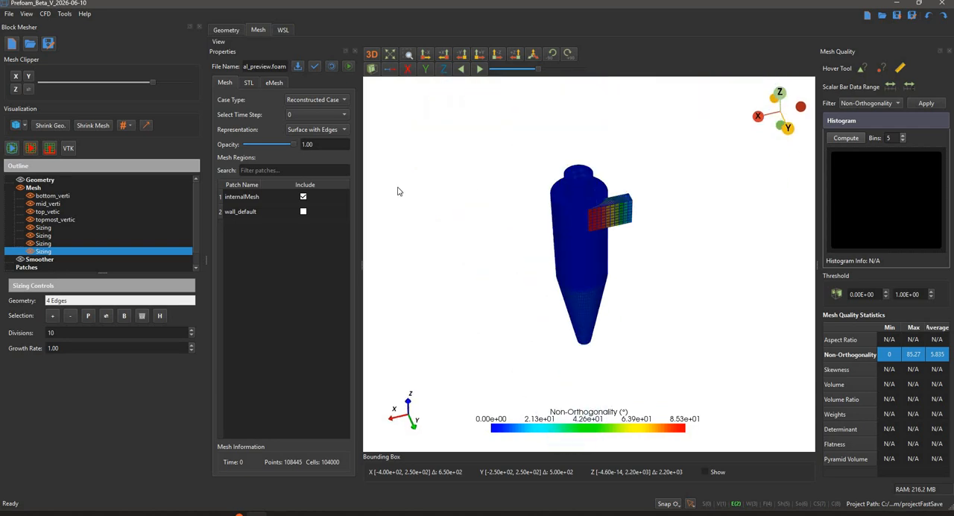
{"action": "left_click_drag", "start_coordinate": [600, 233], "coordinate": [478, 219]}
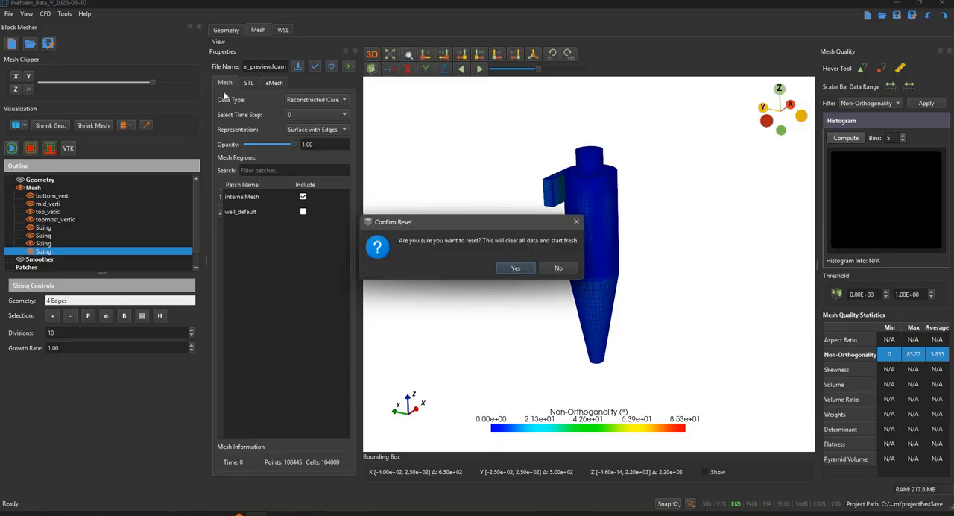
Reset the mesh quality viewer to return to the geometry view, and add a new patch under Patches
{"action": "key", "text": "Return"}
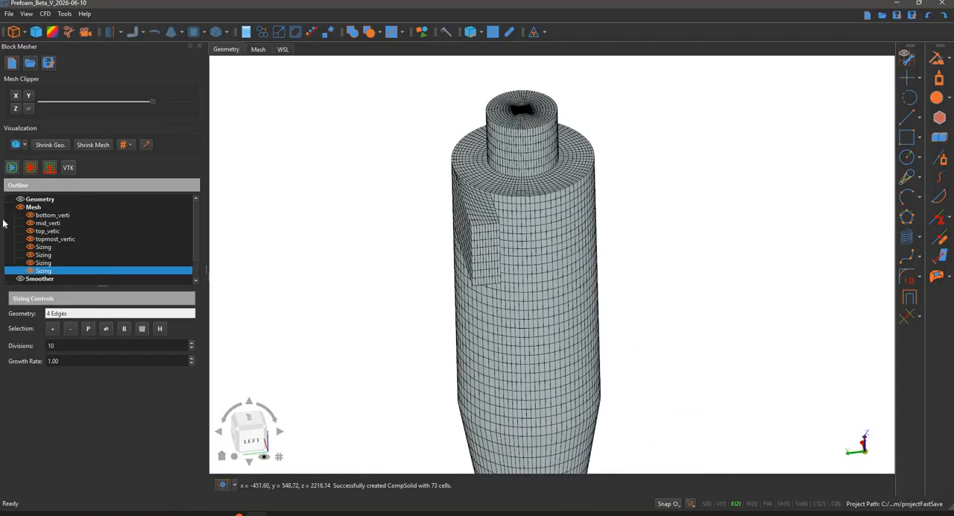
{"action": "scroll", "coordinate": [73, 259], "scroll_direction": "down", "scroll_amount": 1}
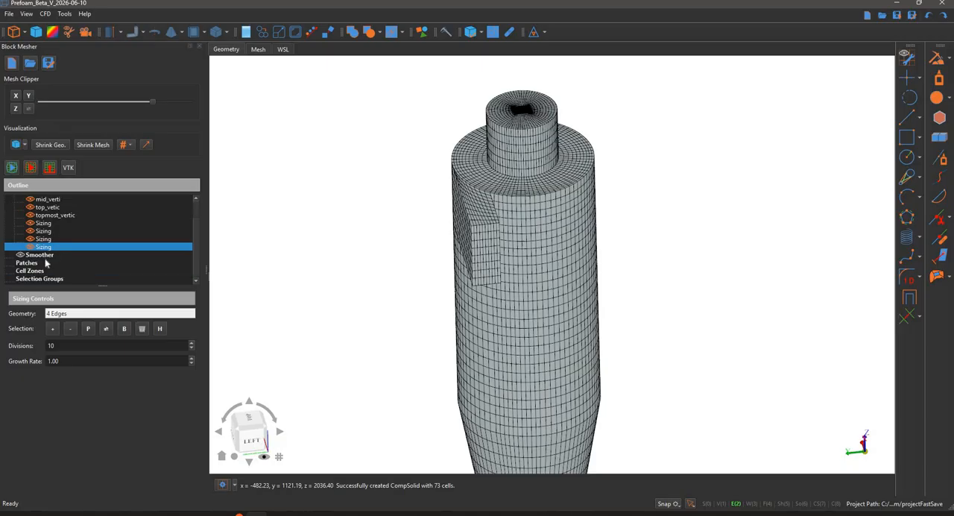
{"action": "right_click", "coordinate": [41, 262]}
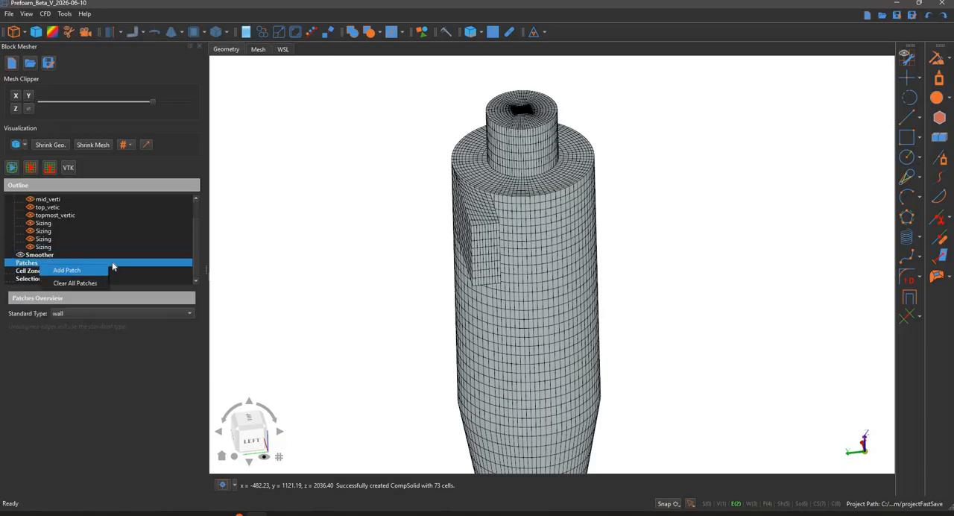
{"action": "left_click", "coordinate": [116, 267]}
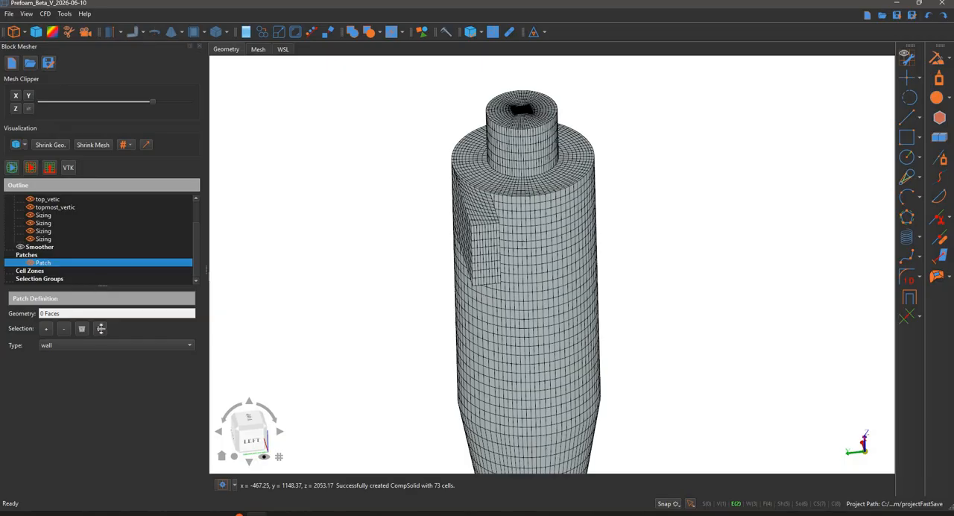
{"action": "left_click_drag", "start_coordinate": [115, 286], "coordinate": [122, 347]}
Hide the mesh, show the geometry, and assign the inlet duct's outer end face to the new patch with highlighting
{"action": "middle_click_drag", "start_coordinate": [375, 208], "coordinate": [339, 153]}
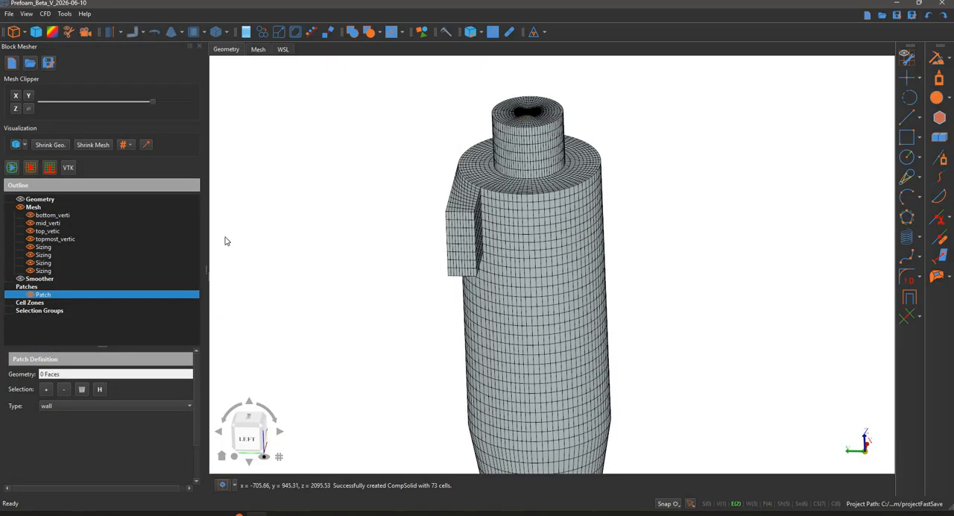
{"action": "left_click", "coordinate": [20, 208]}
{"action": "left_click", "coordinate": [20, 199]}
{"action": "middle_click_drag", "start_coordinate": [286, 227], "coordinate": [377, 316]}
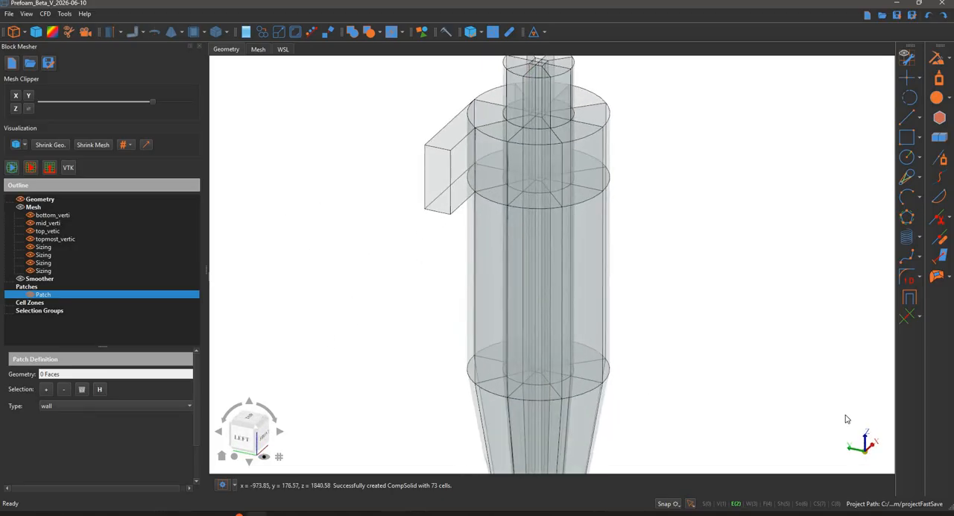
{"action": "scroll", "coordinate": [847, 419], "scroll_direction": "down", "scroll_amount": 2}
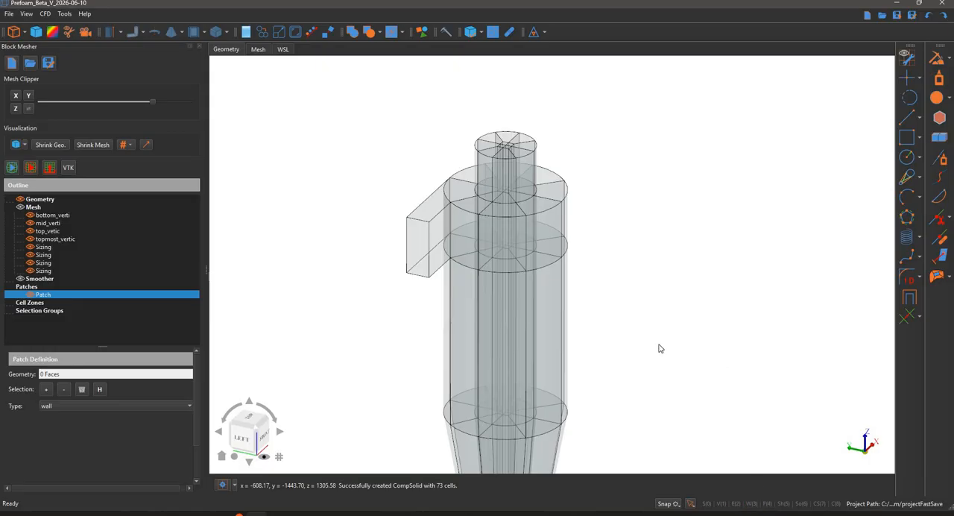
{"action": "left_click", "coordinate": [416, 253]}
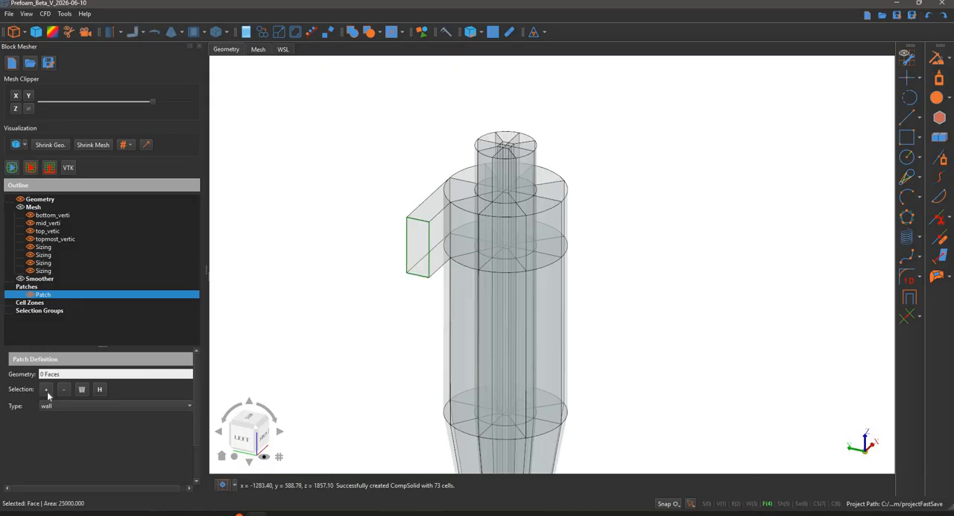
{"action": "left_click", "coordinate": [103, 395]}
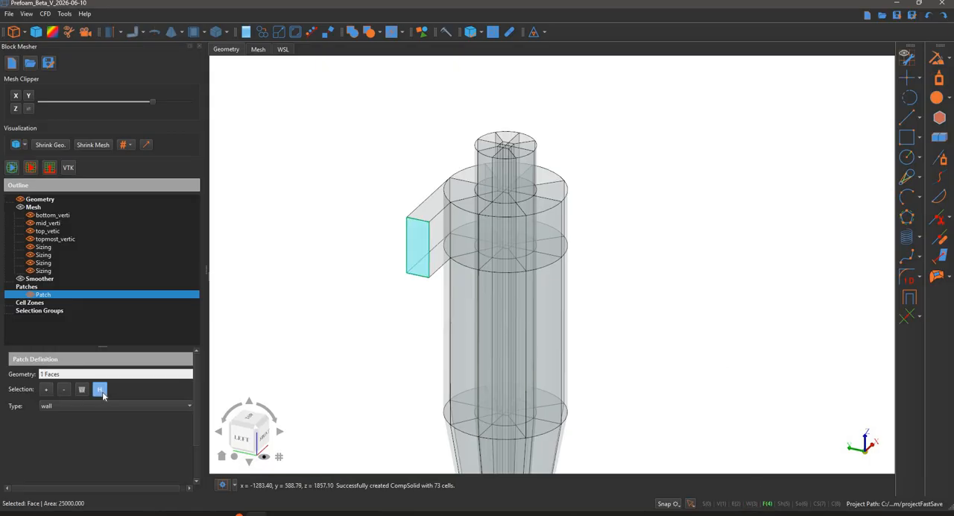
Set the new patch's type to patch and rename it inlet
{"action": "left_click", "coordinate": [69, 407]}
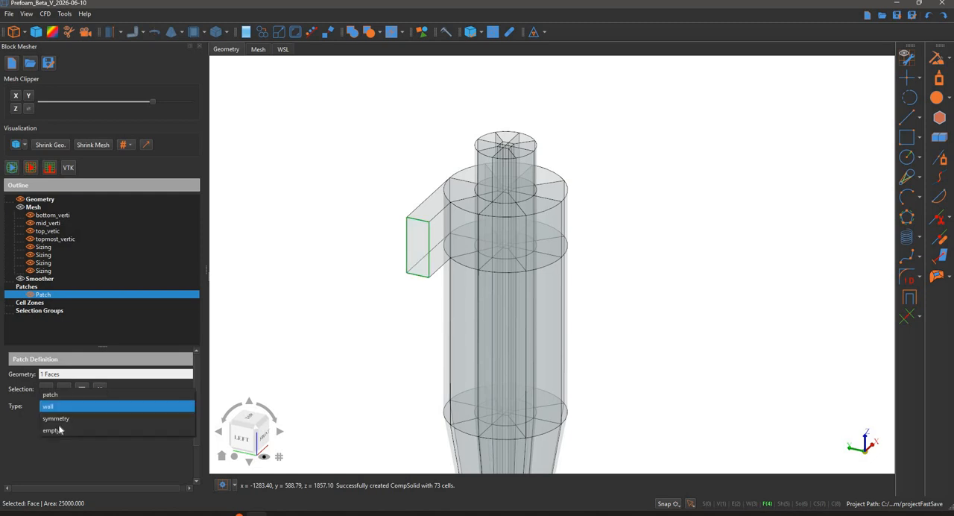
{"action": "left_click", "coordinate": [69, 378]}
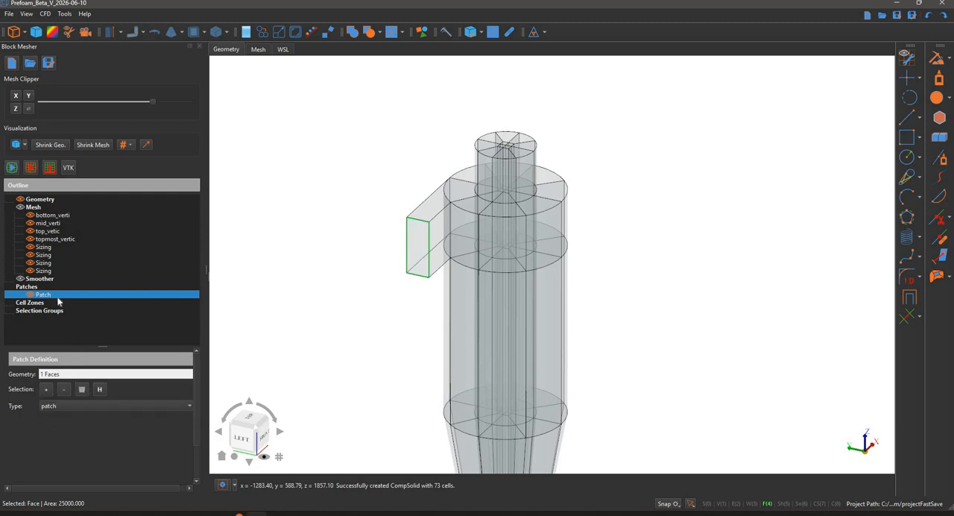
{"action": "right_click", "coordinate": [60, 294]}
{"action": "left_click", "coordinate": [83, 301]}
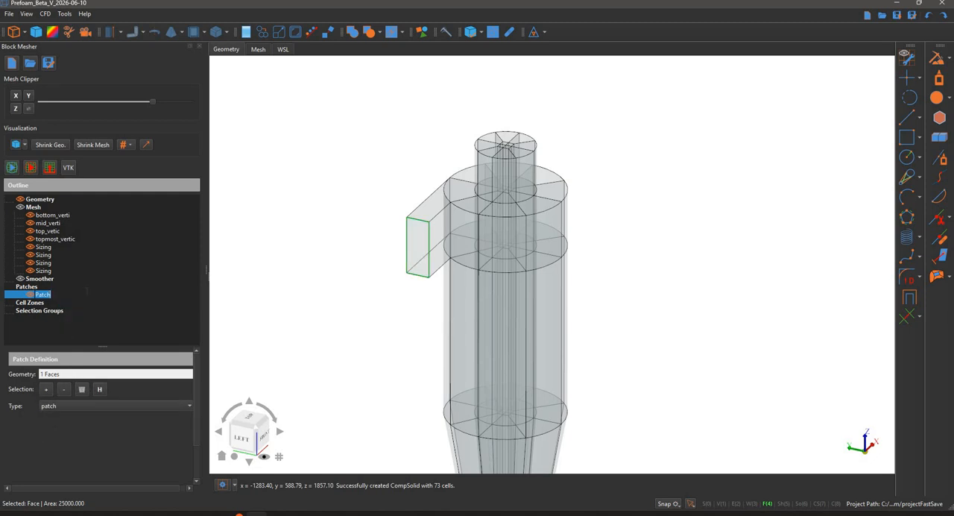
{"action": "type", "text": "inlet"}
{"action": "key", "text": "Return"}
{"action": "left_click", "coordinate": [525, 145]}
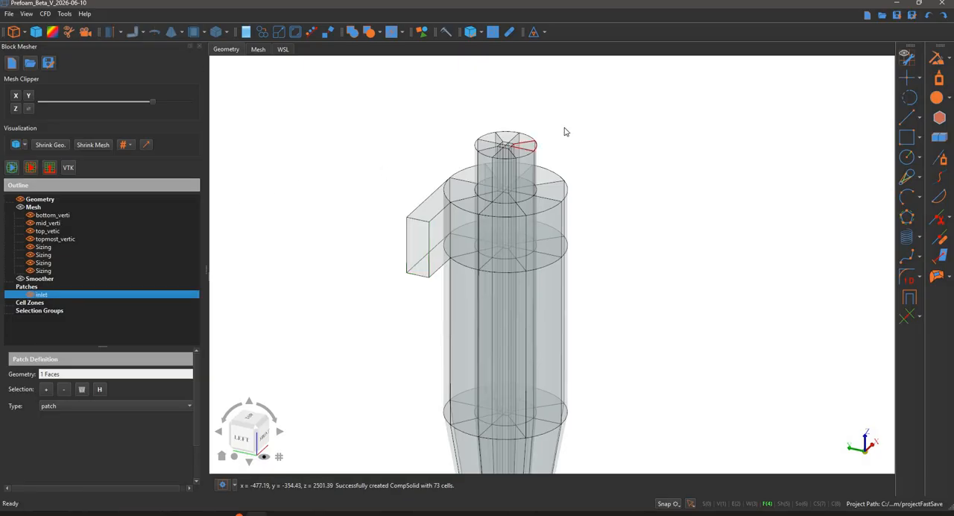
{"action": "middle_click_drag", "start_coordinate": [527, 144], "coordinate": [542, 199]}
{"action": "scroll", "coordinate": [537, 179], "scroll_direction": "up", "scroll_amount": 4}
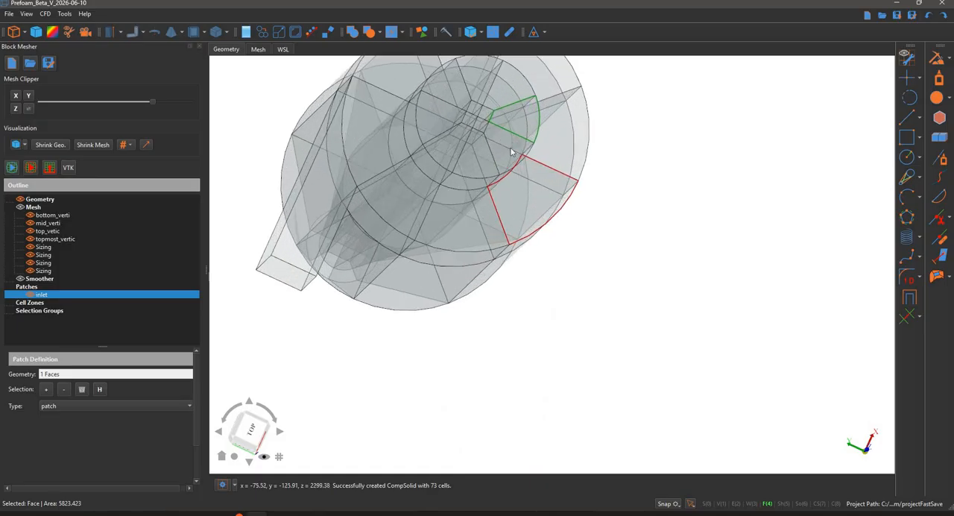
{"action": "left_click", "coordinate": [490, 159], "text": "shift"}
{"action": "left_click", "coordinate": [458, 148], "text": "shift"}
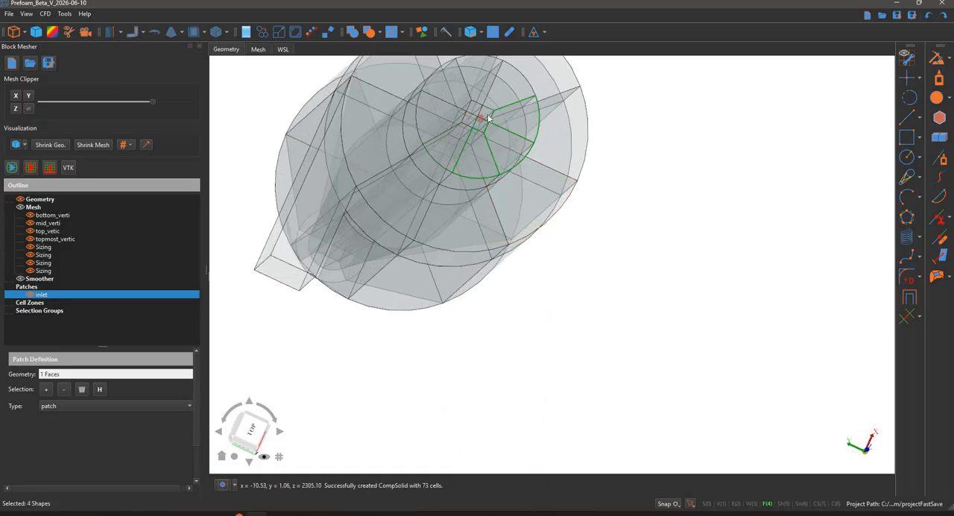
{"action": "middle_click_drag", "start_coordinate": [659, 159], "coordinate": [486, 171]}
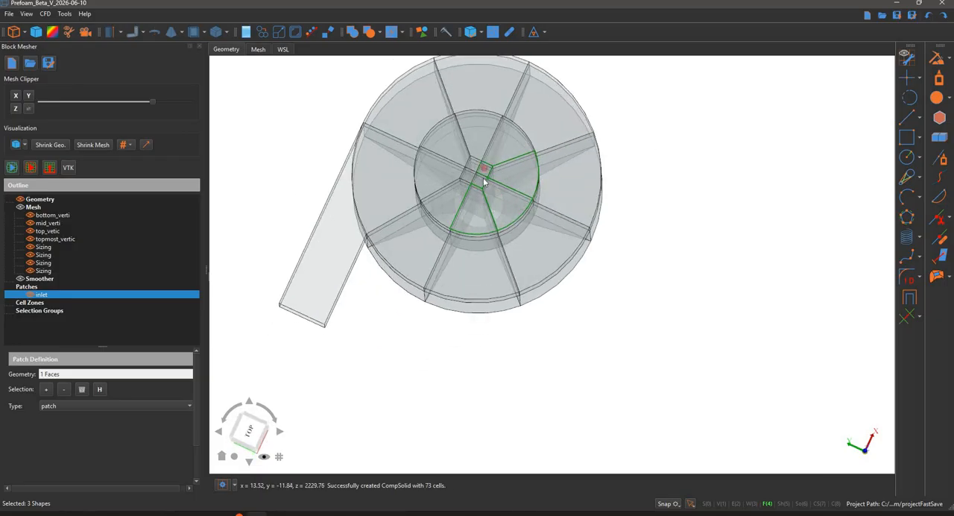
{"action": "left_click", "coordinate": [484, 181]}
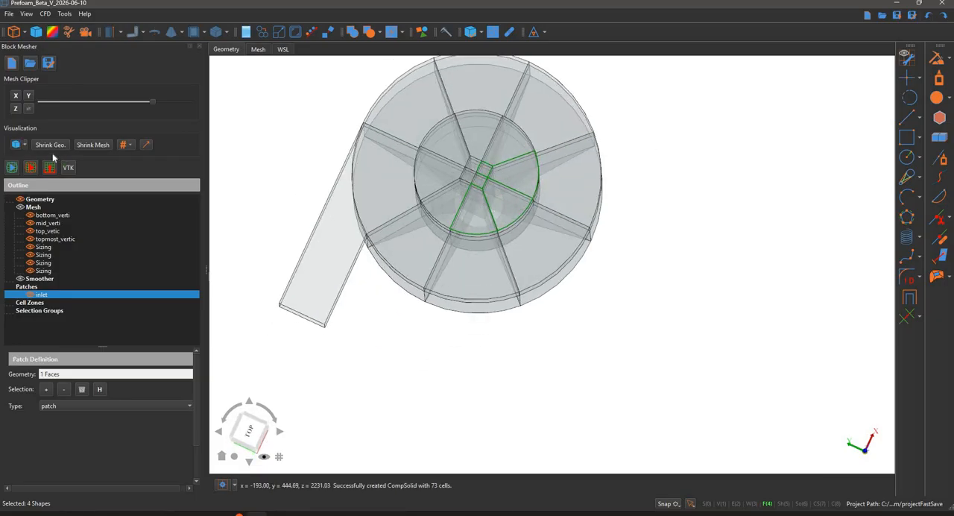
Set the geometry opacity to 100% and select all ring and centre faces on the top of the outlet pipe
{"action": "left_click_drag", "start_coordinate": [146, 159], "coordinate": [274, 122]}
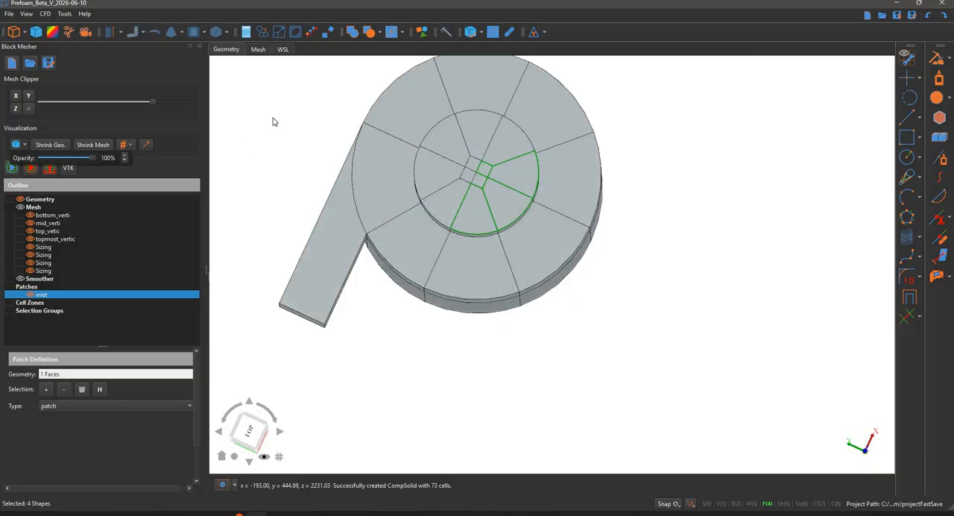
{"action": "left_click", "coordinate": [447, 204]}
{"action": "left_click", "coordinate": [448, 201]}
{"action": "left_click", "coordinate": [441, 179]}
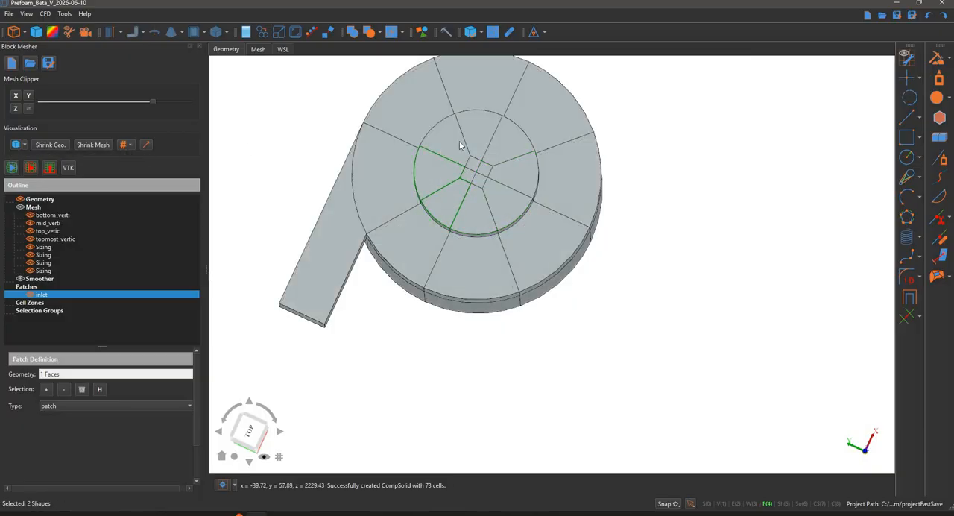
{"action": "left_click", "coordinate": [441, 149]}
{"action": "left_click", "coordinate": [501, 160]}
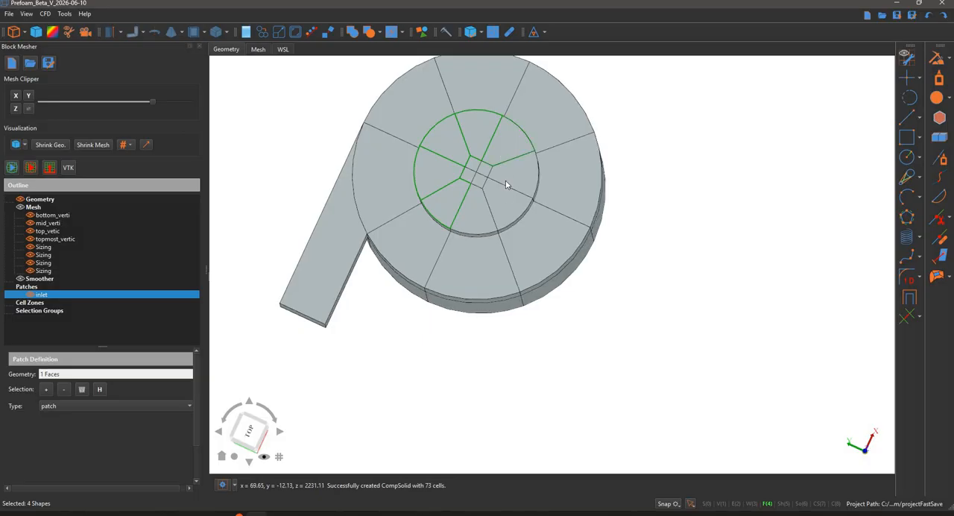
{"action": "left_click", "coordinate": [499, 202]}
{"action": "left_click", "coordinate": [481, 208]}
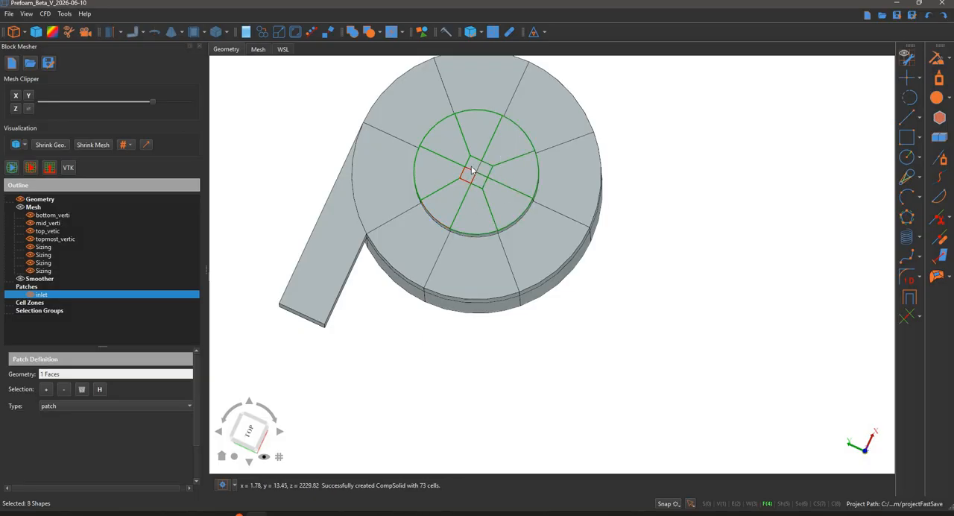
{"action": "left_click", "coordinate": [492, 179]}
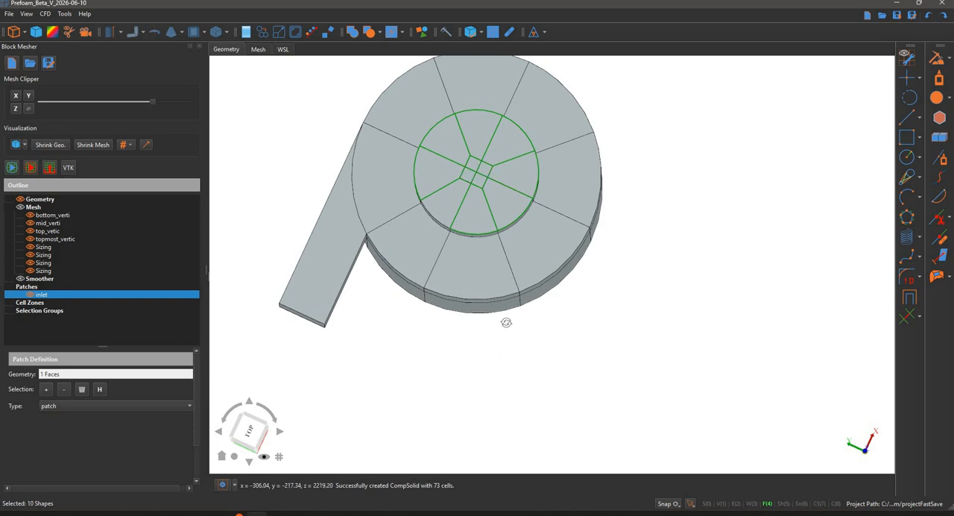
{"action": "middle_click_drag", "start_coordinate": [506, 322], "coordinate": [460, 199]}
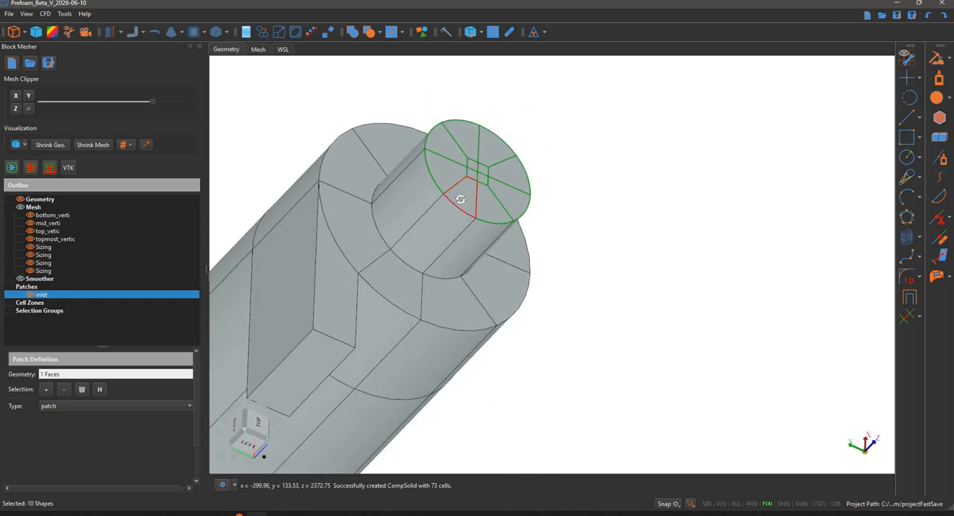
{"action": "middle_click_drag", "start_coordinate": [522, 85], "coordinate": [298, 231]}
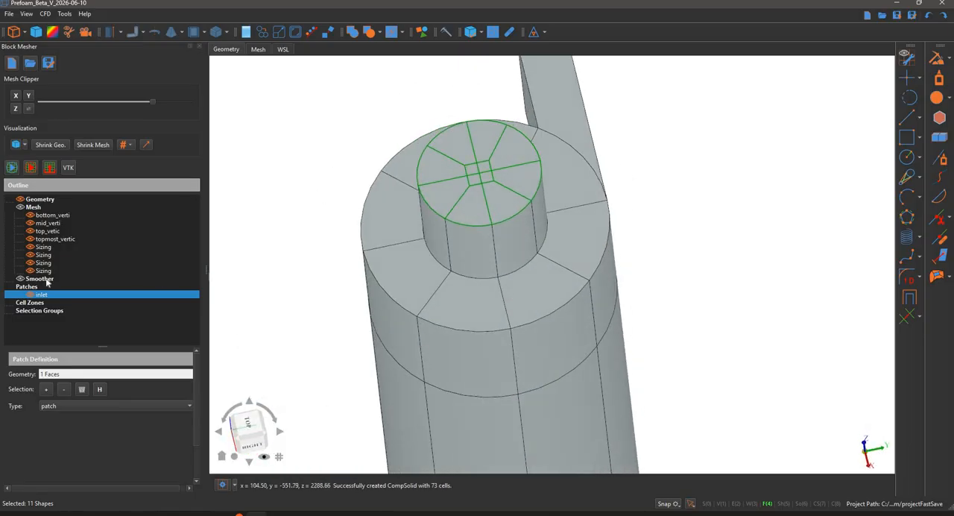
Add a second patch, assign the selected top outlet faces to it and highlight them
{"action": "left_click", "coordinate": [30, 286]}
{"action": "right_click", "coordinate": [33, 286]}
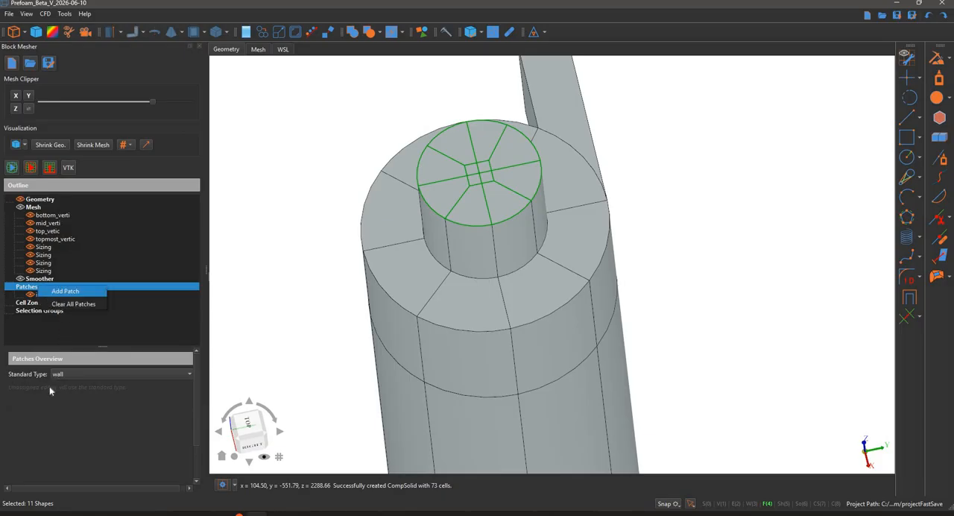
{"action": "left_click", "coordinate": [59, 291]}
{"action": "left_click", "coordinate": [100, 389]}
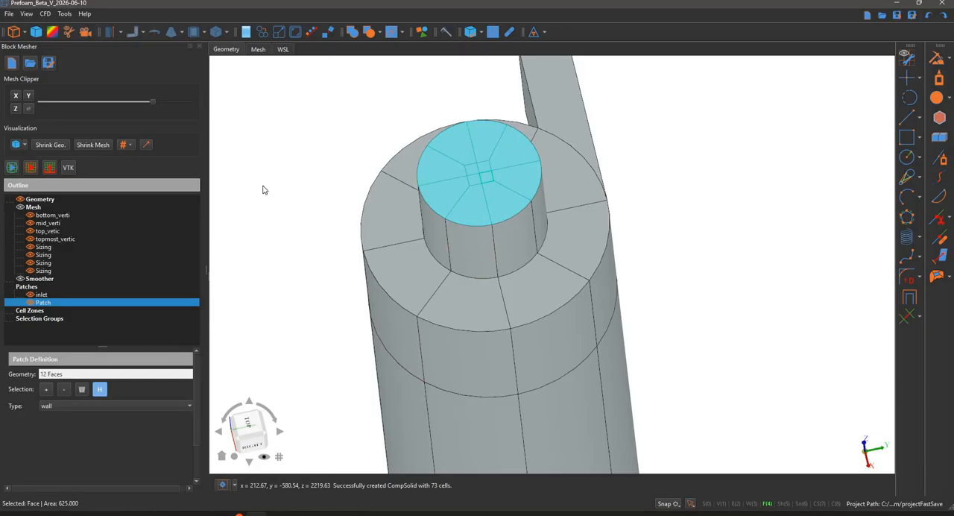
Rename the second patch as outlet_top
{"action": "left_click", "coordinate": [57, 304]}
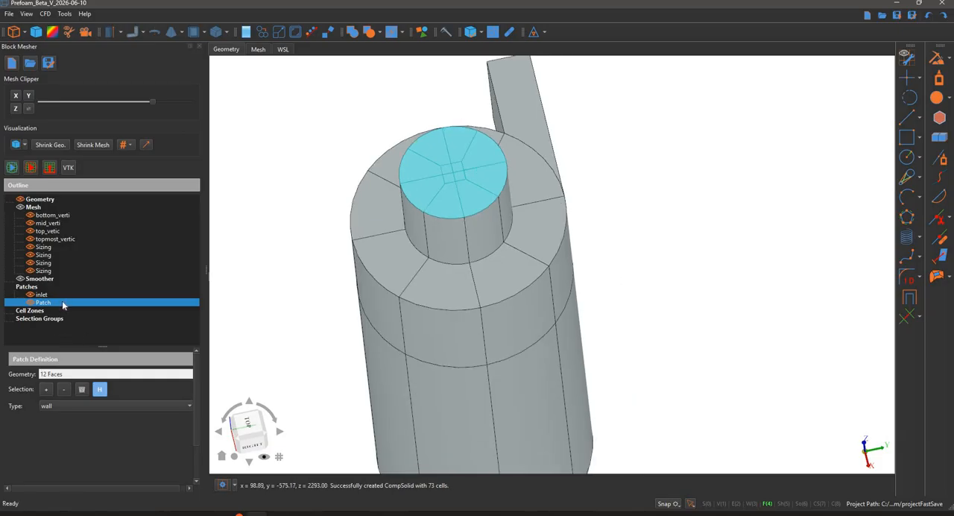
{"action": "right_click", "coordinate": [61, 301]}
{"action": "left_click", "coordinate": [111, 304]}
{"action": "type", "text": "out"}
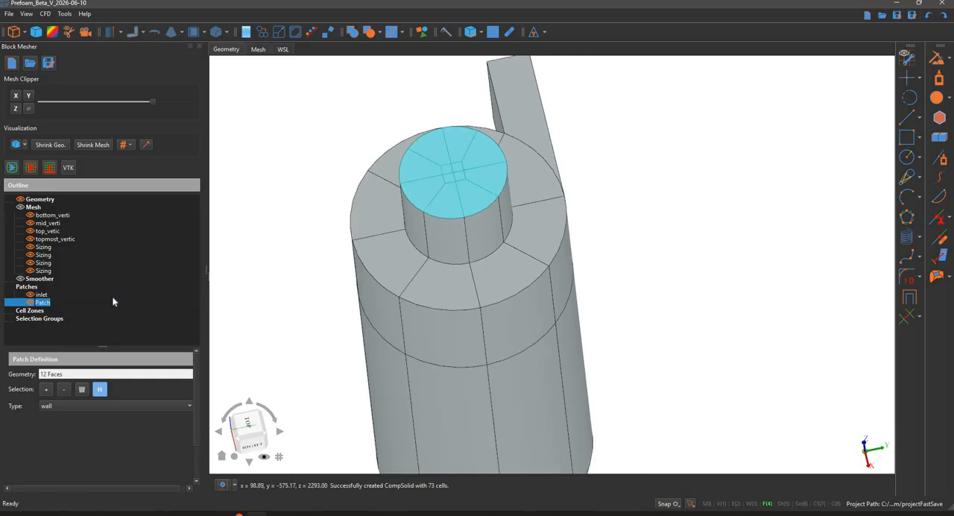
{"action": "type", "text": "let_top"}
{"action": "key", "text": "Return"}
Select the four central square faces on the cyclone's bottom outlet
{"action": "scroll", "coordinate": [281, 344], "scroll_direction": "down", "scroll_amount": 5}
{"action": "middle_click_drag", "start_coordinate": [281, 370], "coordinate": [339, 217]}
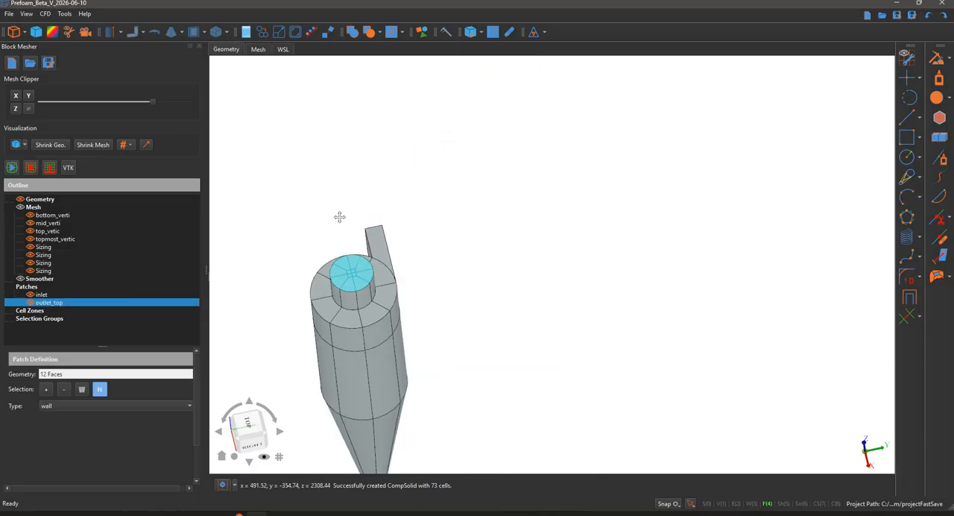
{"action": "middle_click_drag", "start_coordinate": [353, 304], "coordinate": [299, 321]}
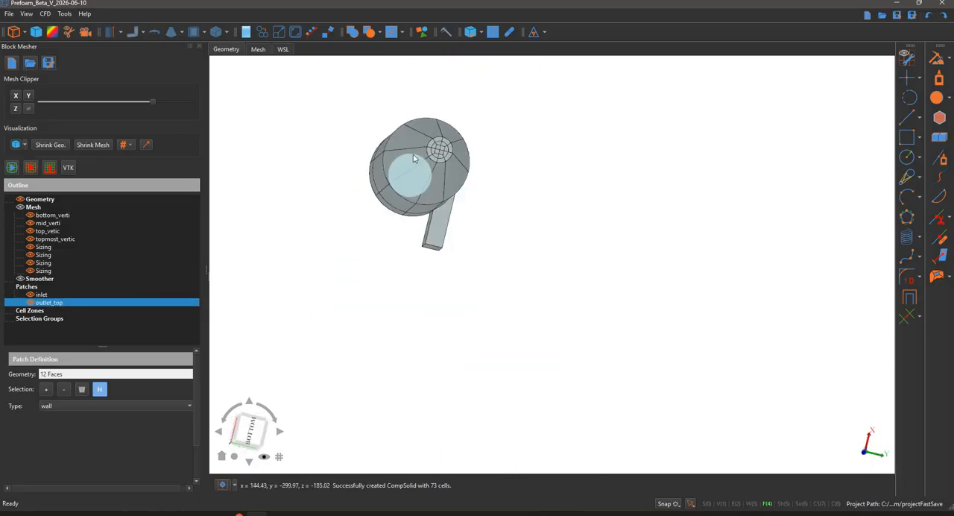
{"action": "scroll", "coordinate": [433, 125], "scroll_direction": "up", "scroll_amount": 3}
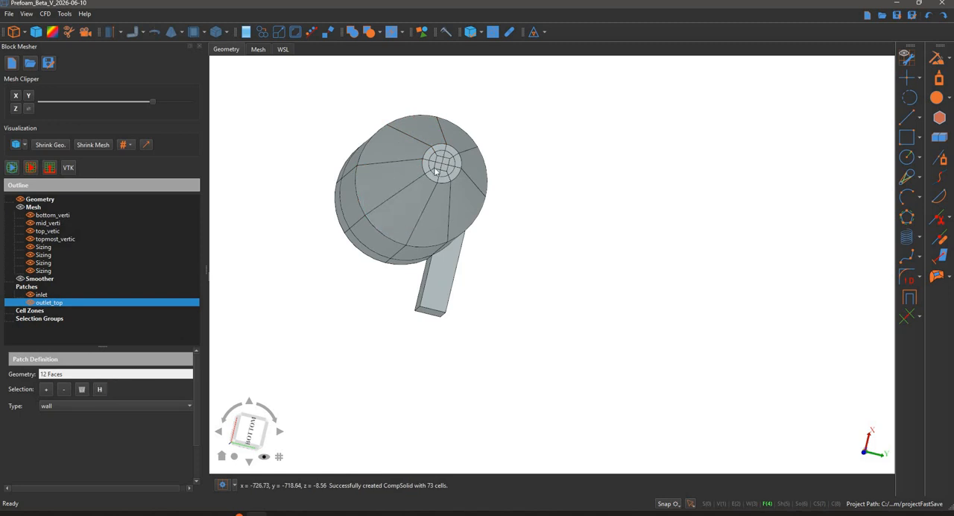
{"action": "scroll", "coordinate": [444, 164], "scroll_direction": "up", "scroll_amount": 4}
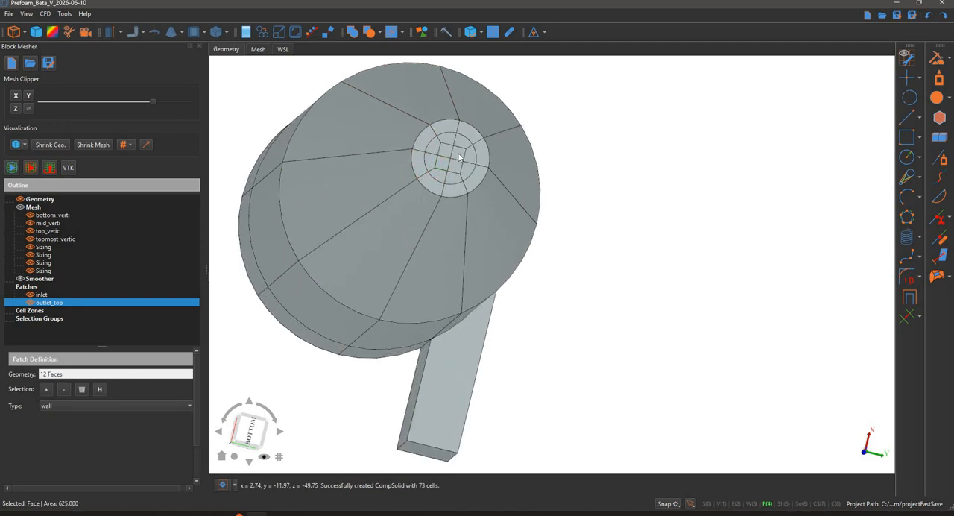
{"action": "scroll", "coordinate": [453, 158], "scroll_direction": "up", "scroll_amount": 5}
{"action": "left_click", "coordinate": [431, 143]}
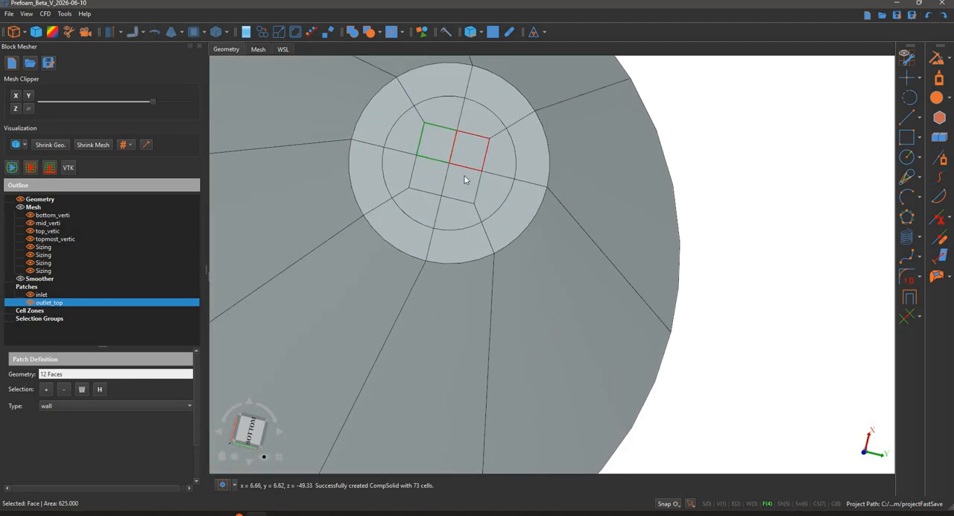
{"action": "left_click", "coordinate": [457, 181]}
{"action": "left_click", "coordinate": [423, 177]}
Add all the faces of the inner ring around the bottom outlet's centre to the selection
{"action": "left_click", "coordinate": [400, 168]}
{"action": "left_click", "coordinate": [406, 139]}
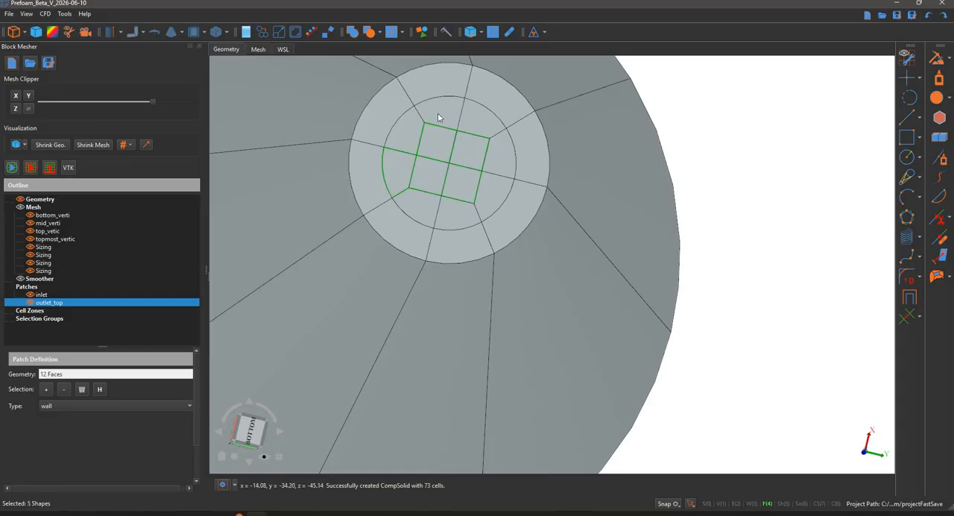
{"action": "left_click", "coordinate": [447, 114]}
{"action": "left_click", "coordinate": [486, 121]}
{"action": "left_click", "coordinate": [503, 154]}
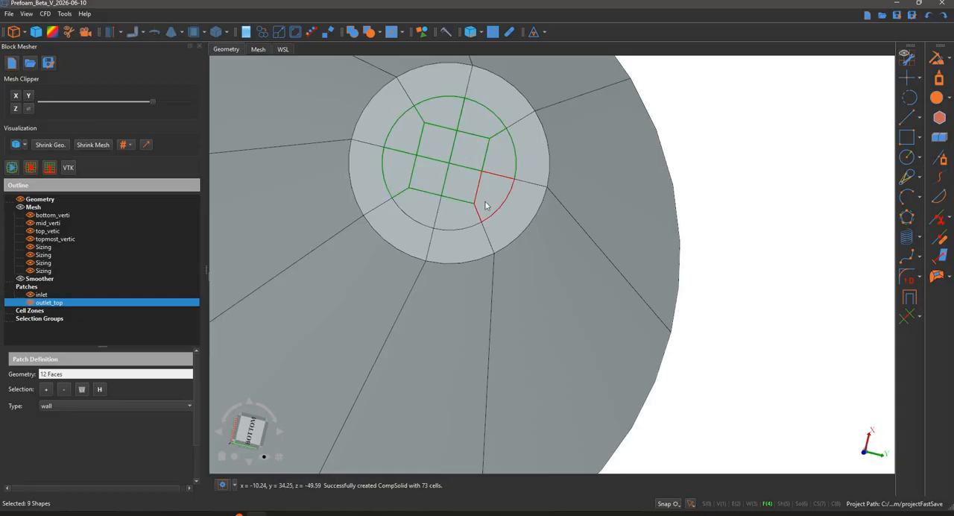
{"action": "left_click", "coordinate": [488, 197]}
{"action": "left_click", "coordinate": [461, 212]}
{"action": "left_click", "coordinate": [428, 212]}
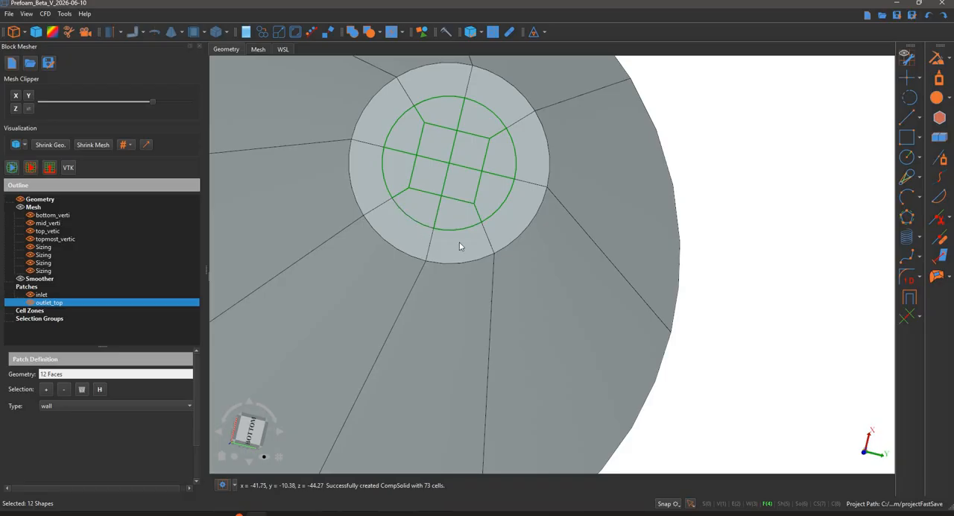
Add the outer ring's faces on the bottom outlet to complete the selection of the whole circular end
{"action": "left_click", "coordinate": [508, 232]}
{"action": "left_click", "coordinate": [530, 167]}
{"action": "left_click", "coordinate": [501, 109]}
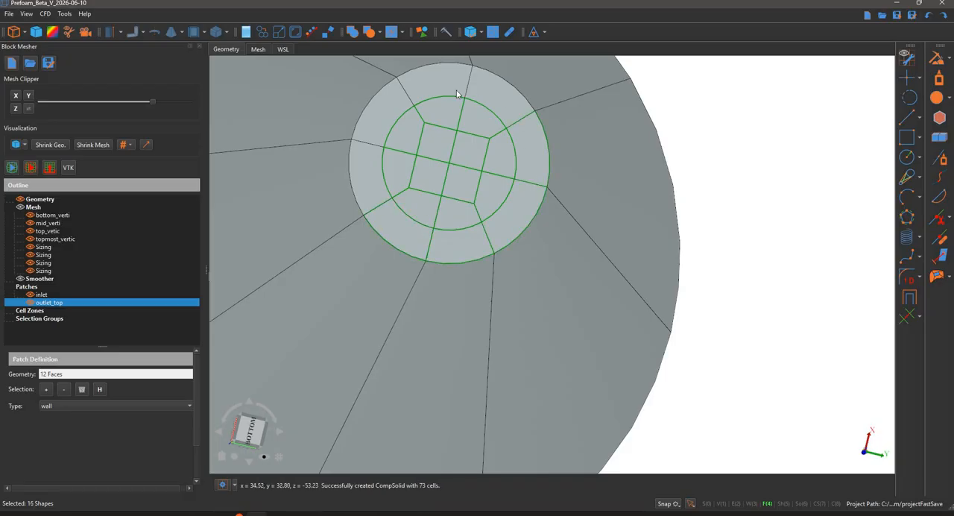
{"action": "left_click", "coordinate": [422, 104]}
{"action": "left_click", "coordinate": [369, 127]}
{"action": "left_click", "coordinate": [369, 192]}
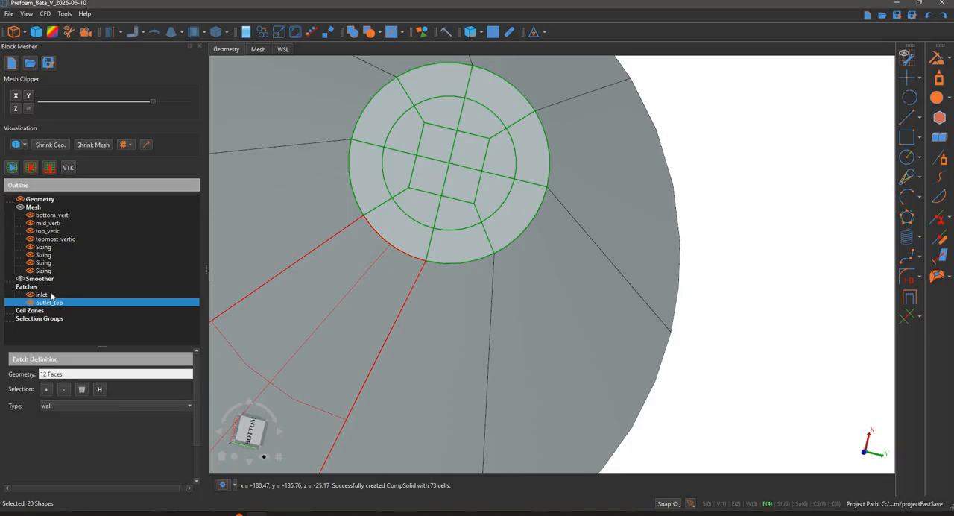
Add a third patch from the selected bottom outlet faces, highlight it and set its type to patch
{"action": "right_click", "coordinate": [75, 287]}
{"action": "left_click", "coordinate": [111, 296]}
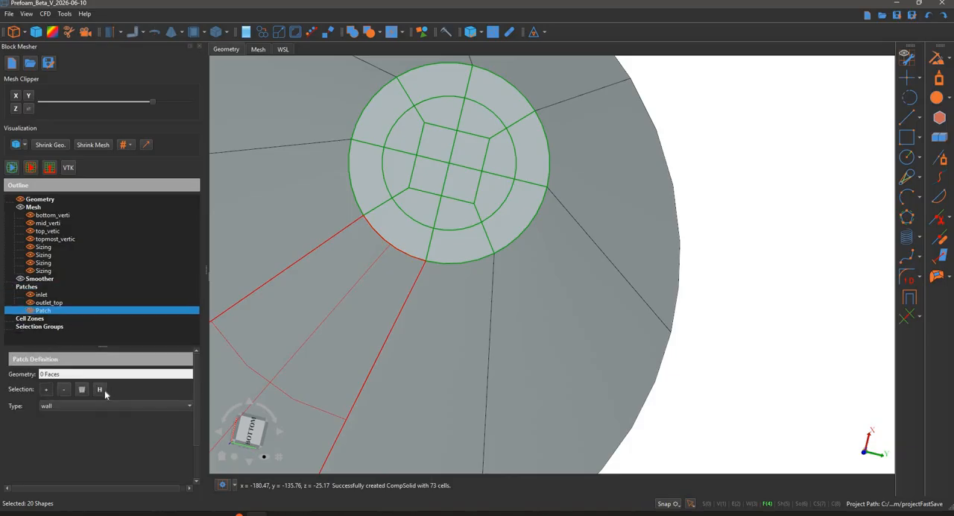
{"action": "left_click", "coordinate": [100, 391]}
{"action": "left_click", "coordinate": [79, 408]}
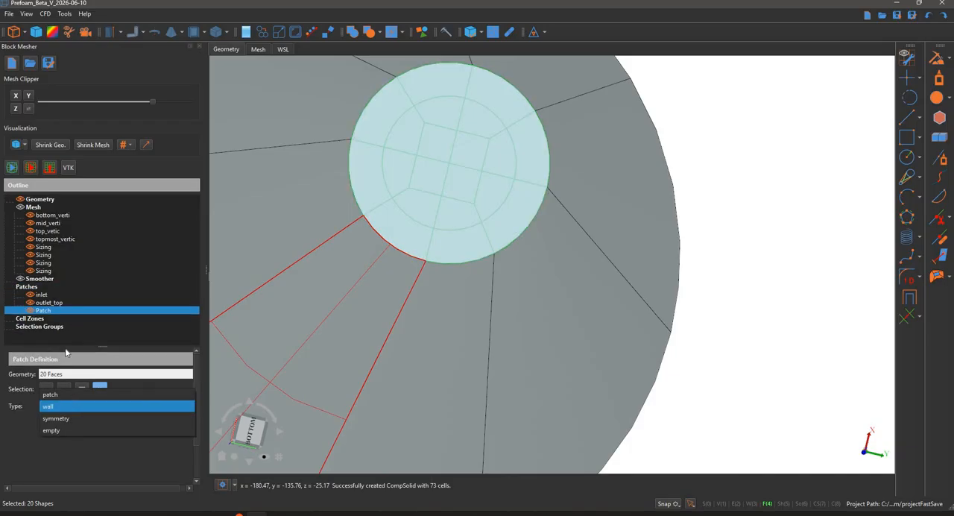
Rename the third patch as outlet_bottom
{"action": "left_click", "coordinate": [68, 312]}
{"action": "right_click", "coordinate": [75, 311]}
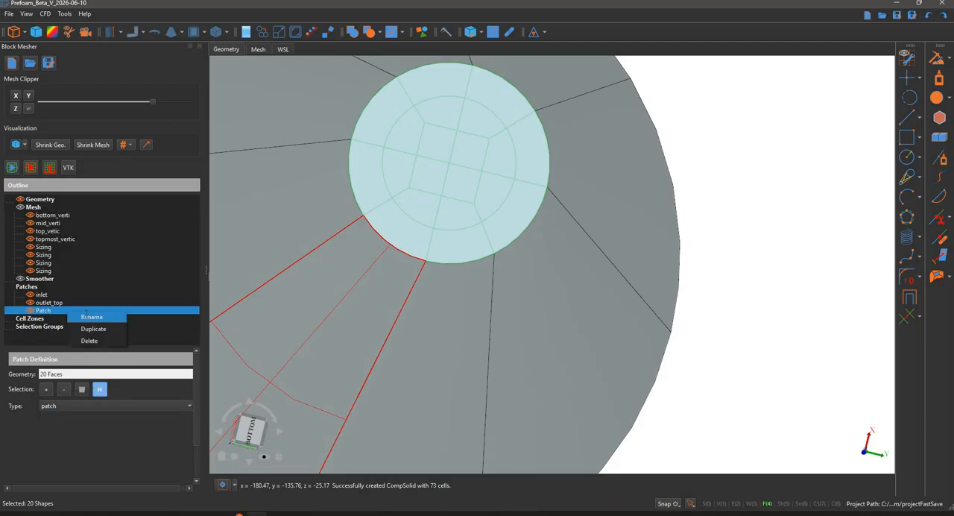
{"action": "left_click", "coordinate": [86, 317]}
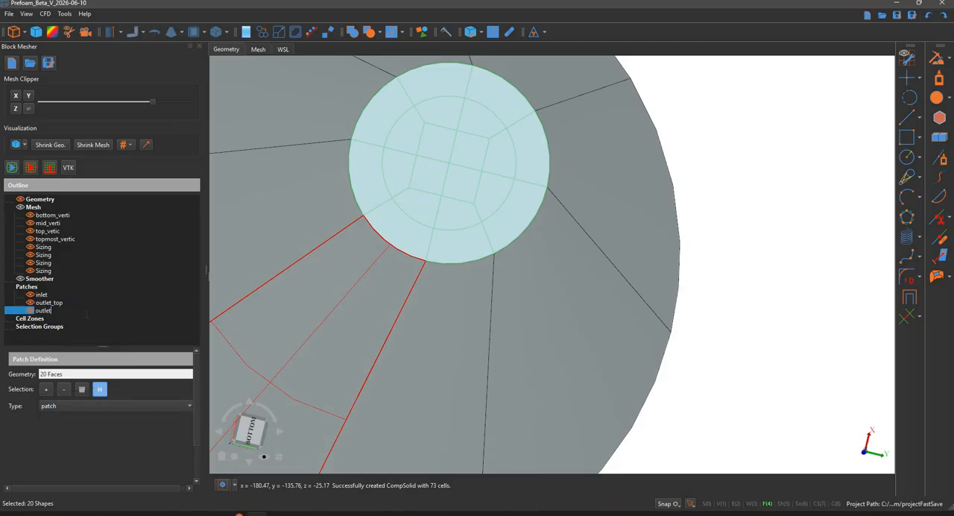
{"action": "type", "text": "outlet_bottom"}
{"action": "key", "text": "Return"}
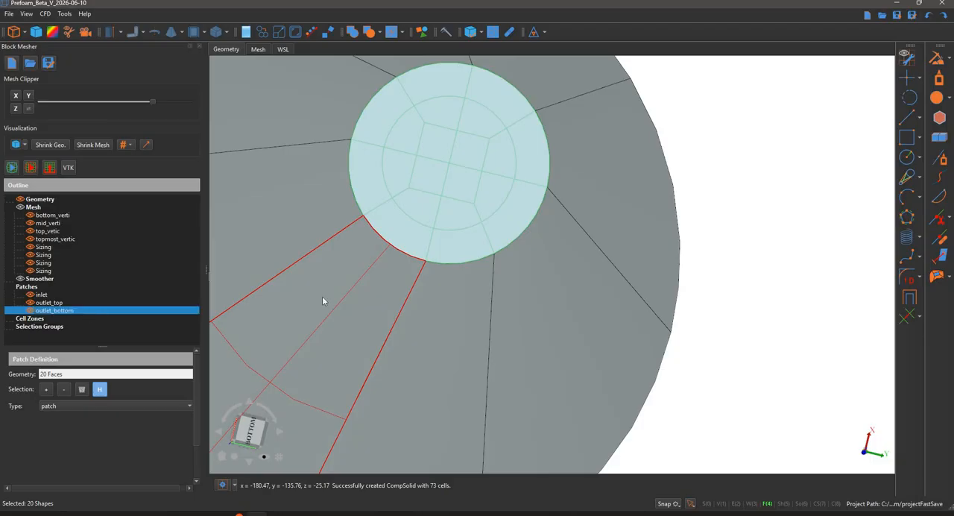
Examine the outlet pipe's side faces where the pipe meets the top of the cyclone body
{"action": "left_click", "coordinate": [741, 155]}
{"action": "scroll", "coordinate": [740, 172], "scroll_direction": "down", "scroll_amount": 5}
{"action": "middle_click_drag", "start_coordinate": [740, 179], "coordinate": [742, 160]}
{"action": "middle_click_drag", "start_coordinate": [510, 167], "coordinate": [529, 188]}
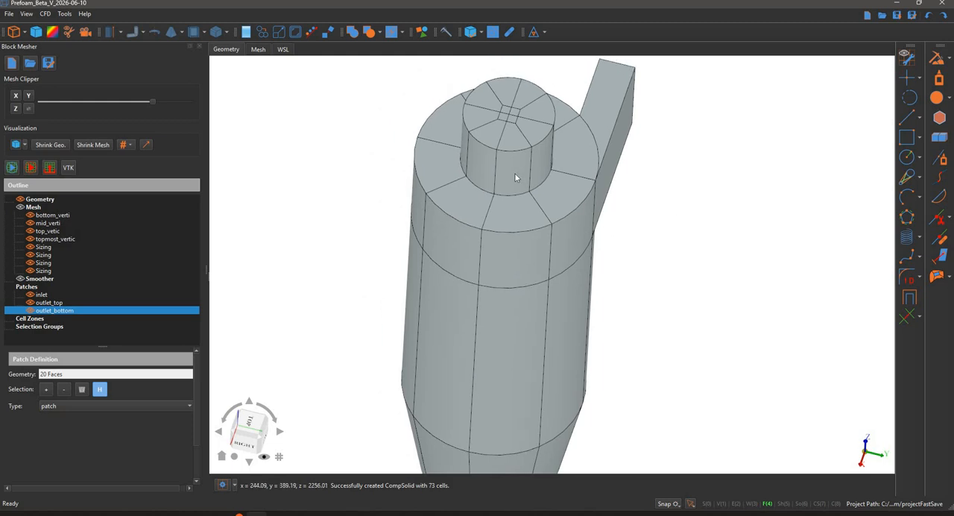
{"action": "left_click", "coordinate": [515, 175]}
{"action": "scroll", "coordinate": [515, 176], "scroll_direction": "up", "scroll_amount": 2}
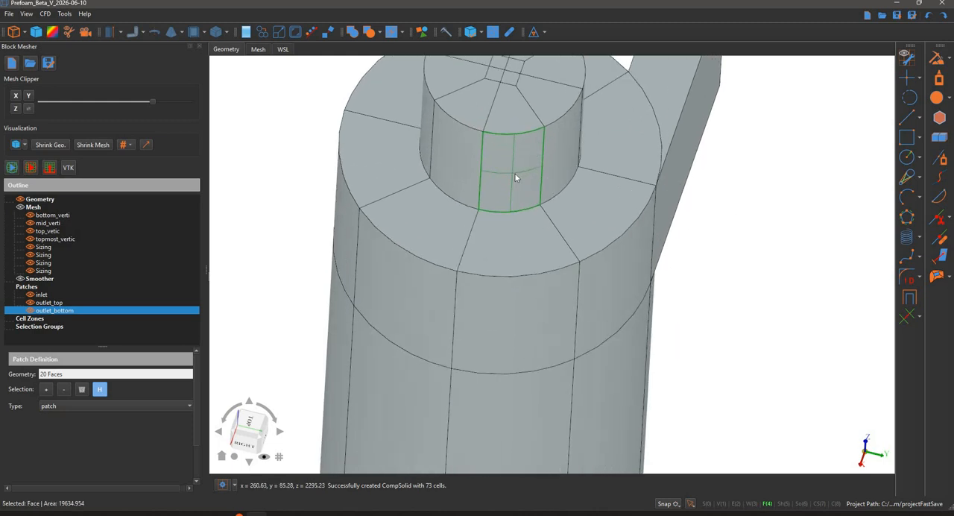
{"action": "left_click", "coordinate": [130, 145]}
{"action": "left_click", "coordinate": [242, 158]}
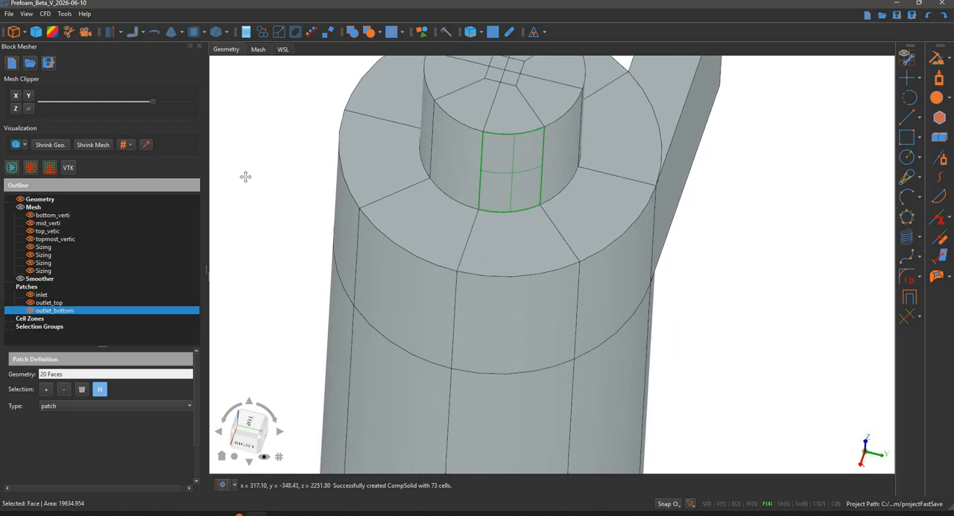
{"action": "left_click", "coordinate": [482, 249]}
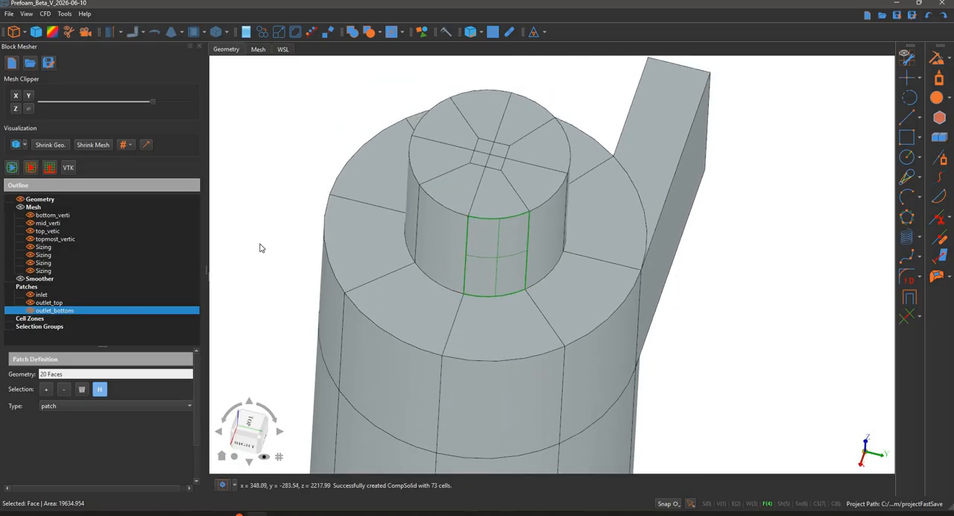
{"action": "middle_click_drag", "start_coordinate": [259, 244], "coordinate": [258, 144]}
{"action": "middle_click_drag", "start_coordinate": [258, 180], "coordinate": [252, 129]}
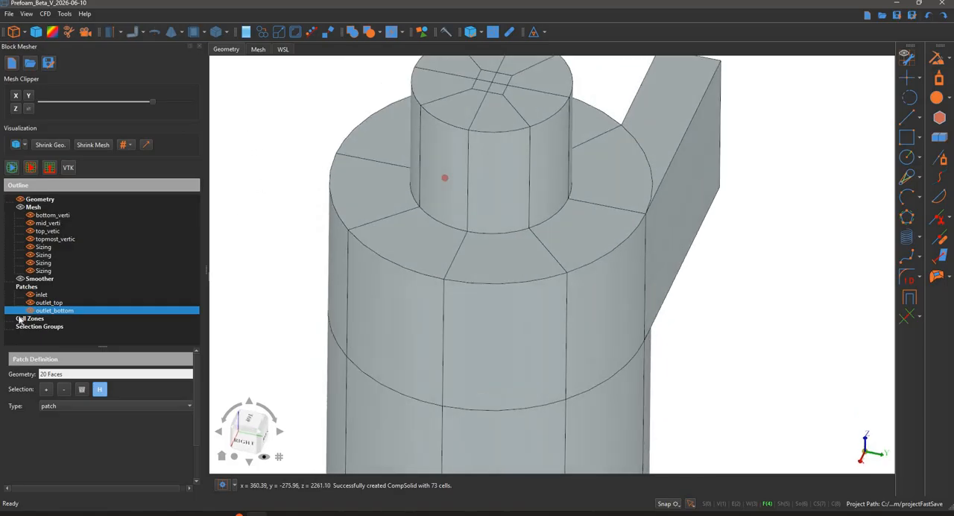
List the geometry's face subshapes and display the face numbers on the model
{"action": "left_click", "coordinate": [47, 356]}
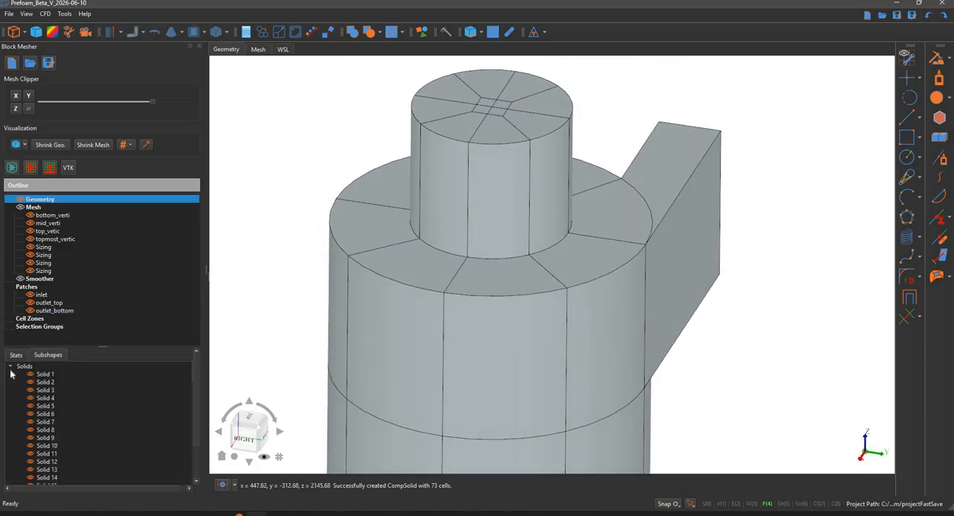
{"action": "left_click", "coordinate": [11, 368]}
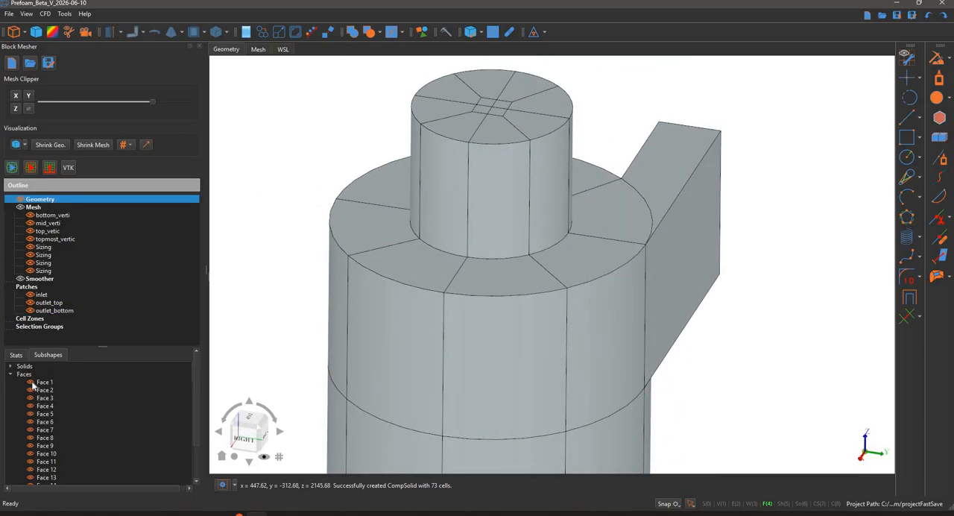
{"action": "left_click", "coordinate": [128, 146]}
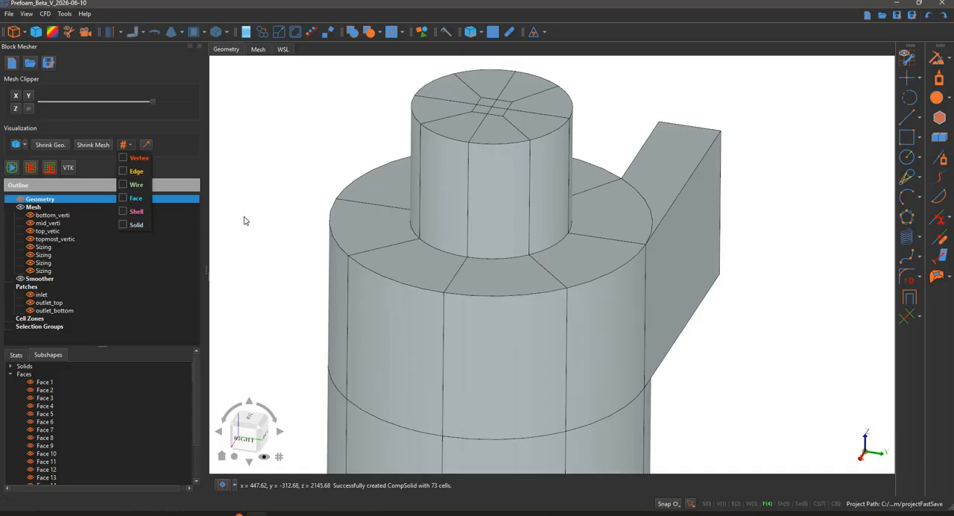
{"action": "middle_click_drag", "start_coordinate": [312, 145], "coordinate": [660, 289]}
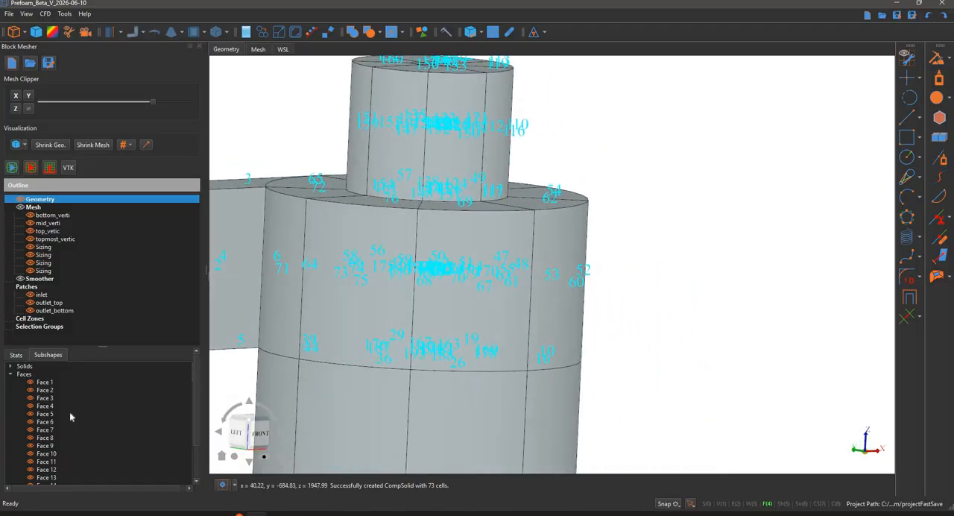
{"action": "scroll", "coordinate": [70, 414], "scroll_direction": "down", "scroll_amount": 12}
{"action": "scroll", "coordinate": [69, 416], "scroll_direction": "down", "scroll_amount": 6}
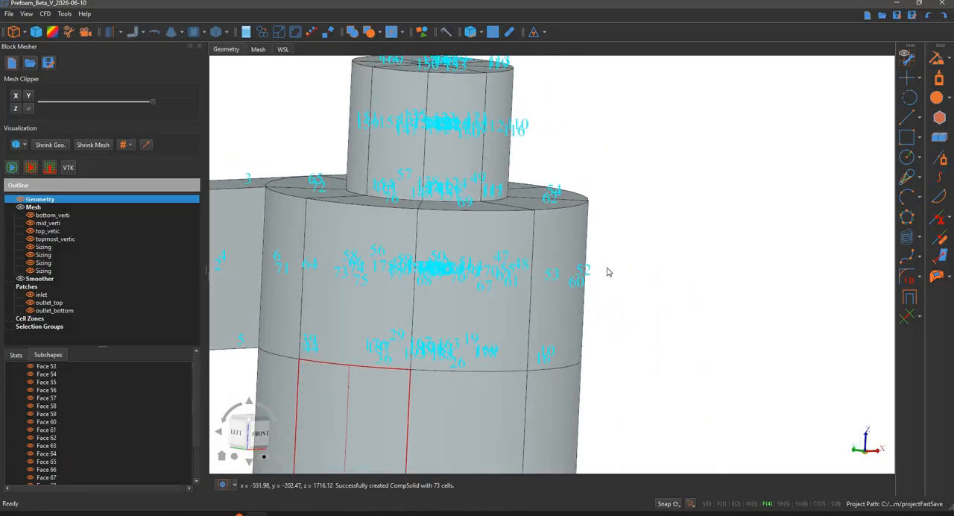
Hide one outer wall face of the cyclone's upper cylindrical section to expose the blocks inside
{"action": "left_click", "coordinate": [566, 260]}
{"action": "right_click", "coordinate": [566, 257]}
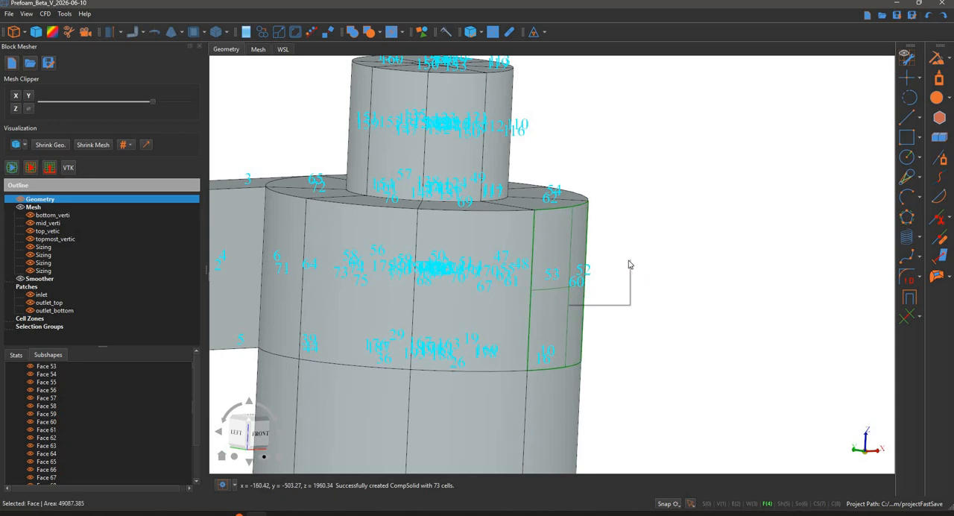
{"action": "mouse_move", "coordinate": [597, 262]}
{"action": "left_click", "coordinate": [642, 265]}
{"action": "middle_click_drag", "start_coordinate": [567, 264], "coordinate": [507, 269]}
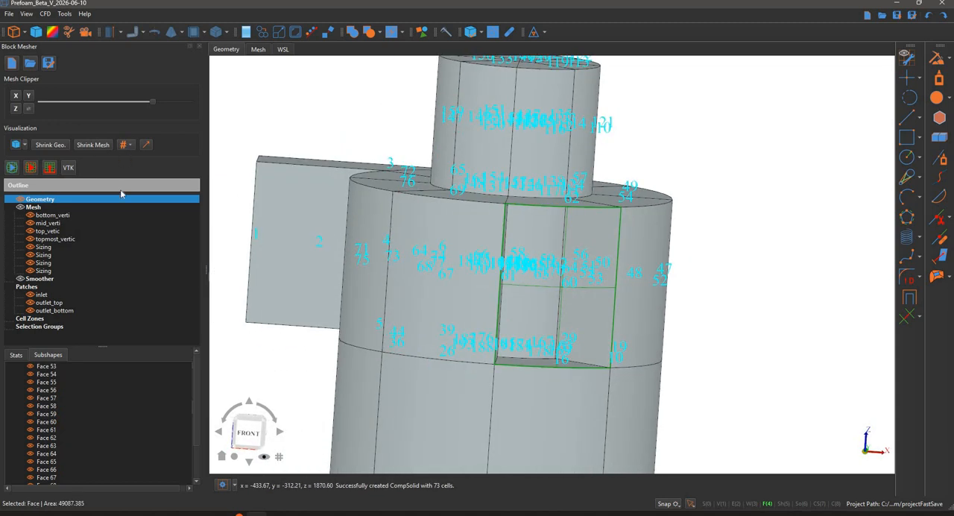
Turn off the face number labels and hide two adjacent outer faces of the upper cylindrical section
{"action": "left_click", "coordinate": [127, 144]}
{"action": "left_click", "coordinate": [718, 203]}
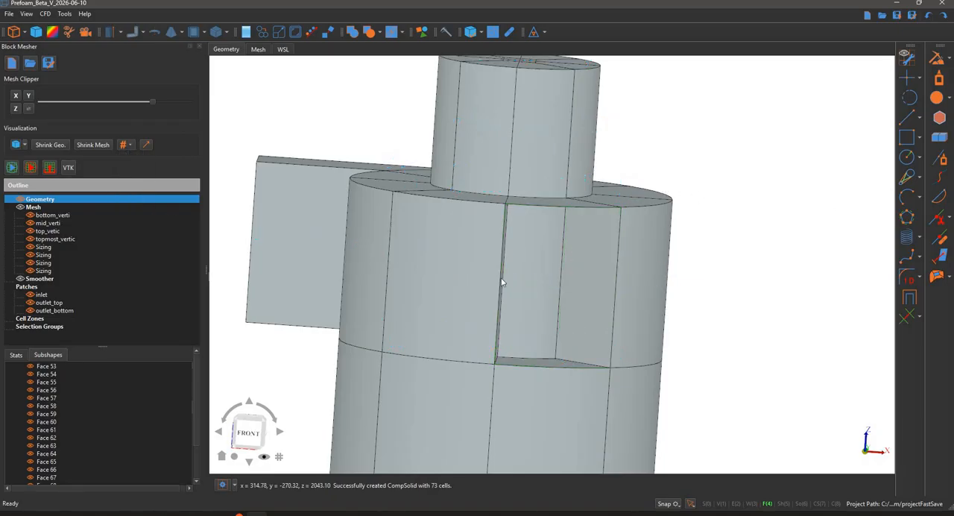
{"action": "left_click", "coordinate": [361, 261]}
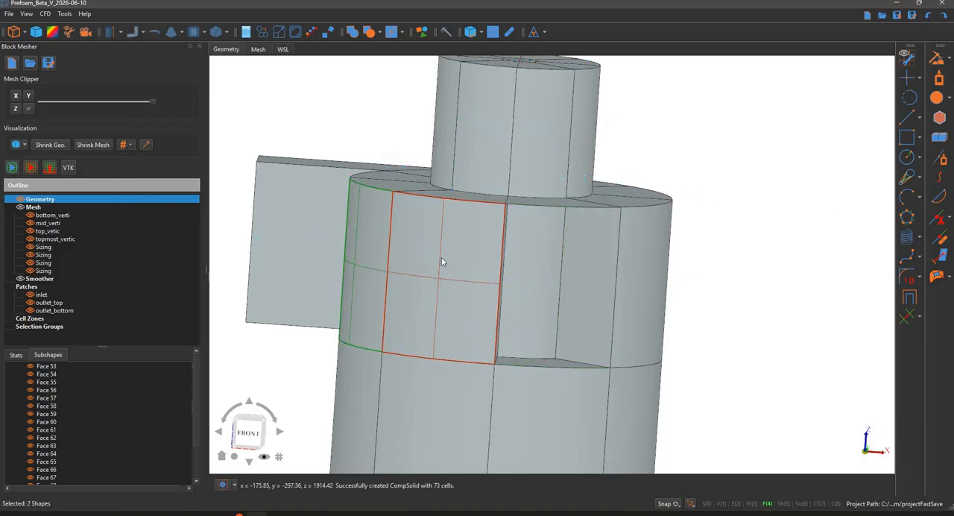
{"action": "right_click", "coordinate": [387, 254]}
{"action": "mouse_move", "coordinate": [410, 259]}
{"action": "left_click", "coordinate": [719, 175]}
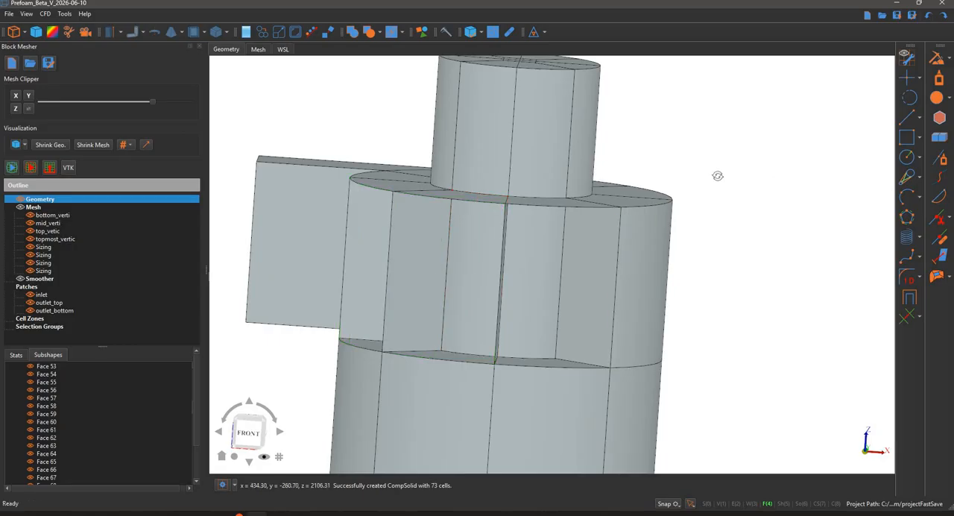
Select three more outer faces of the upper section plus the inlet channel's side face and hide all four
{"action": "middle_click_drag", "start_coordinate": [718, 175], "coordinate": [609, 286]}
{"action": "left_click", "coordinate": [651, 270]}
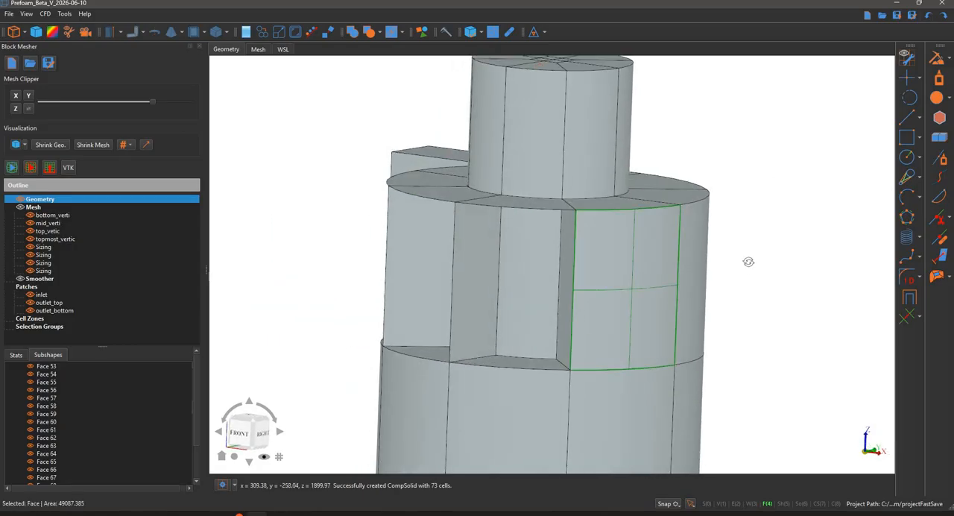
{"action": "left_click", "coordinate": [693, 263]}
{"action": "middle_click_drag", "start_coordinate": [558, 262], "coordinate": [438, 220]}
{"action": "left_click", "coordinate": [527, 212]}
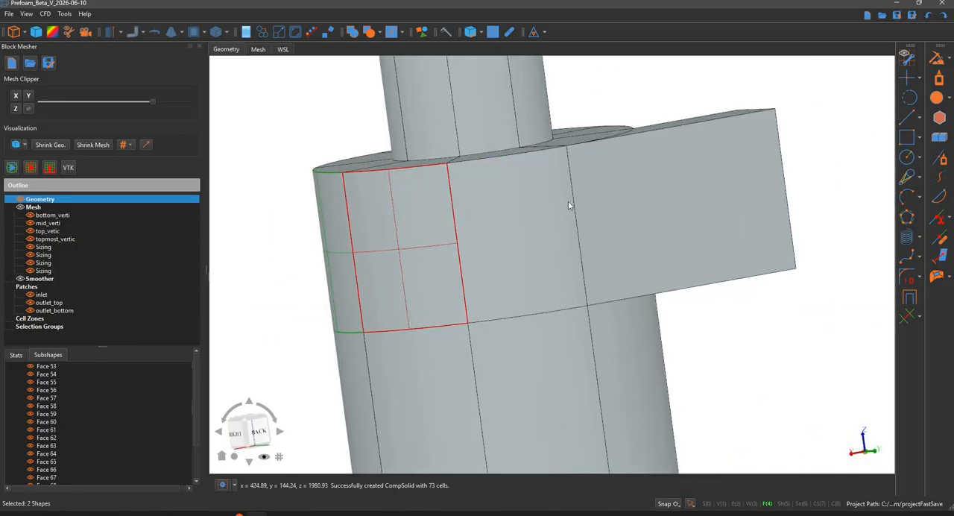
{"action": "left_click", "coordinate": [621, 195]}
{"action": "right_click", "coordinate": [621, 195]}
{"action": "mouse_move", "coordinate": [653, 202]}
{"action": "left_click", "coordinate": [708, 204]}
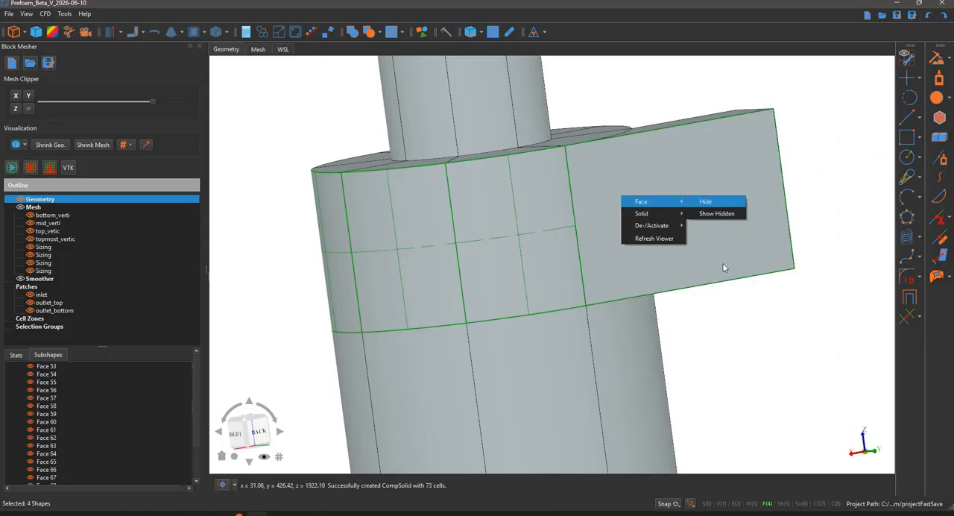
Hide the curved outer wall face of the upper section that adjoins the inlet channel's far side wall
{"action": "middle_click_drag", "start_coordinate": [755, 328], "coordinate": [654, 213]}
{"action": "left_click", "coordinate": [655, 212]}
{"action": "right_click", "coordinate": [654, 212]}
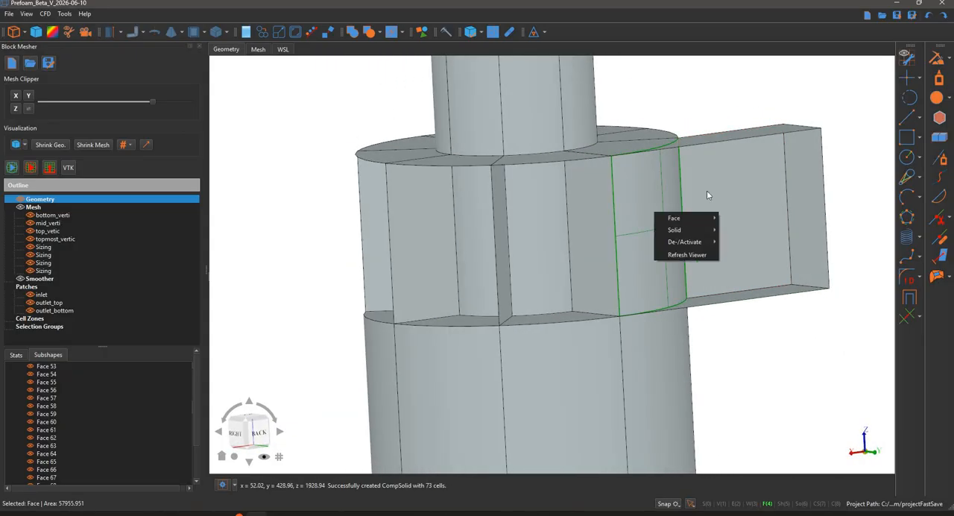
{"action": "mouse_move", "coordinate": [682, 217]}
{"action": "middle_click_drag", "start_coordinate": [703, 91], "coordinate": [637, 197]}
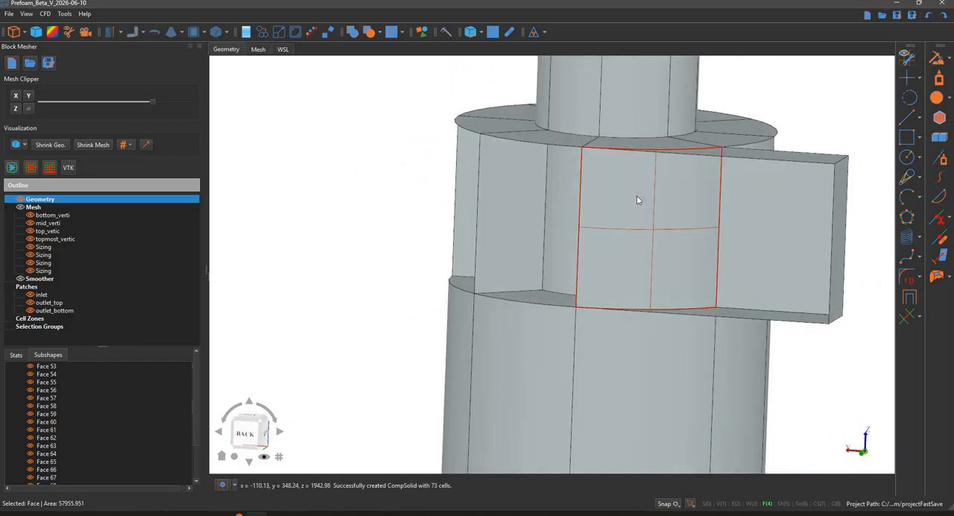
{"action": "left_click", "coordinate": [636, 197]}
{"action": "right_click", "coordinate": [637, 196]}
{"action": "left_click", "coordinate": [724, 203]}
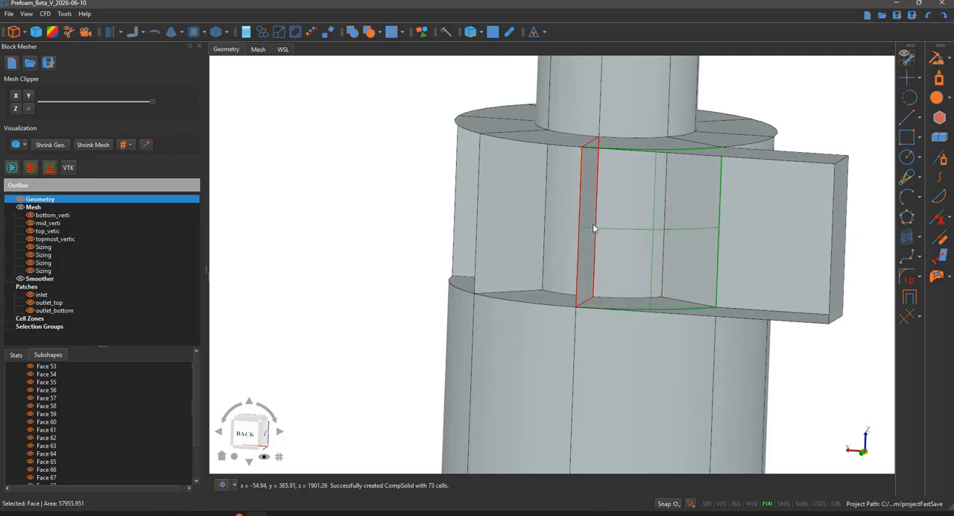
Select three radial internal faces between the central cylinder and the outer wall of the upper section and hide them
{"action": "left_click", "coordinate": [587, 216]}
{"action": "left_click", "coordinate": [507, 212], "text": "shift"}
{"action": "left_click", "coordinate": [462, 181], "text": "shift"}
{"action": "right_click", "coordinate": [462, 179]}
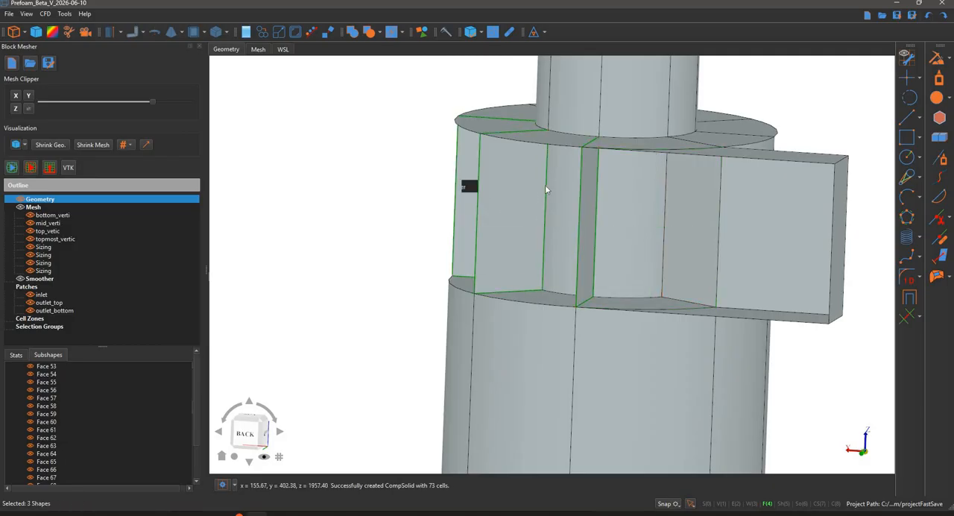
{"action": "left_click", "coordinate": [548, 187]}
Hide the inlet channel's flat side wall face and the adjoining face next to the central cylinder
{"action": "middle_click_drag", "start_coordinate": [561, 216], "coordinate": [681, 228]}
{"action": "left_click", "coordinate": [666, 224]}
{"action": "middle_click_drag", "start_coordinate": [588, 217], "coordinate": [446, 156]}
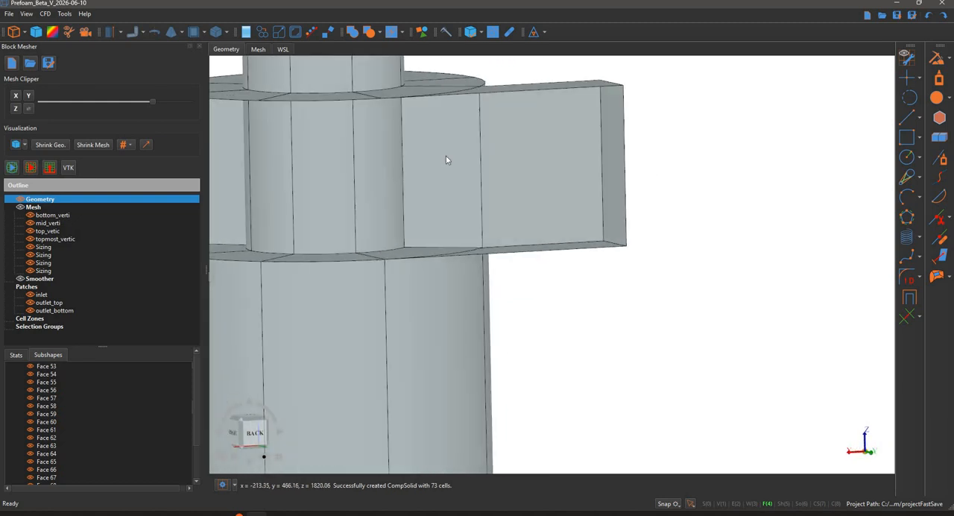
{"action": "left_click", "coordinate": [446, 156]}
{"action": "left_click", "coordinate": [517, 146], "text": "shift"}
{"action": "right_click", "coordinate": [518, 146]}
{"action": "left_click", "coordinate": [597, 153]}
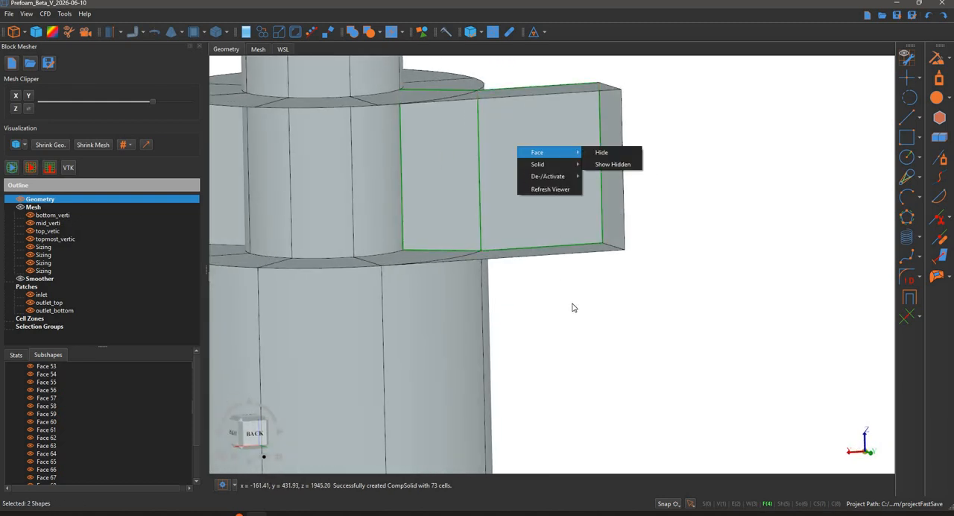
Select the four remaining radial faces around the central cylinder of the upper section and hide them
{"action": "left_click", "coordinate": [692, 273]}
{"action": "middle_click_drag", "start_coordinate": [692, 273], "coordinate": [569, 216]}
{"action": "left_click", "coordinate": [621, 213]}
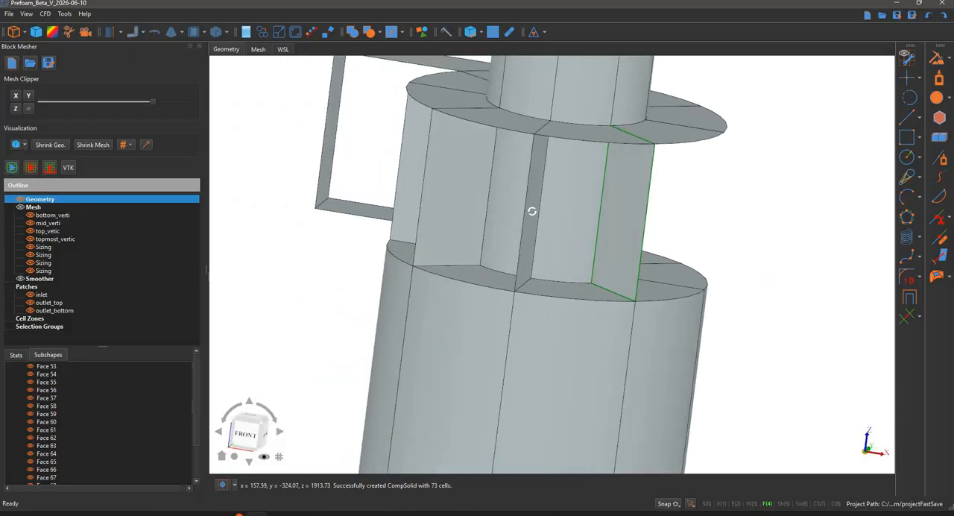
{"action": "left_click", "coordinate": [530, 209], "text": "shift"}
{"action": "left_click", "coordinate": [457, 200], "text": "shift"}
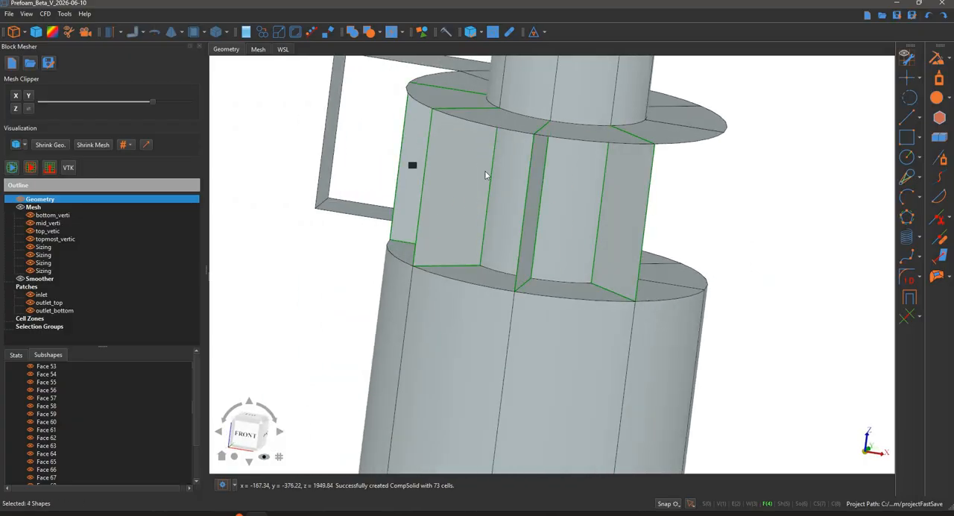
{"action": "right_click", "coordinate": [406, 162]}
{"action": "left_click", "coordinate": [492, 166]}
Hide the last curved outer wall face of the upper section so the central cylinder is fully exposed
{"action": "left_click", "coordinate": [429, 176]}
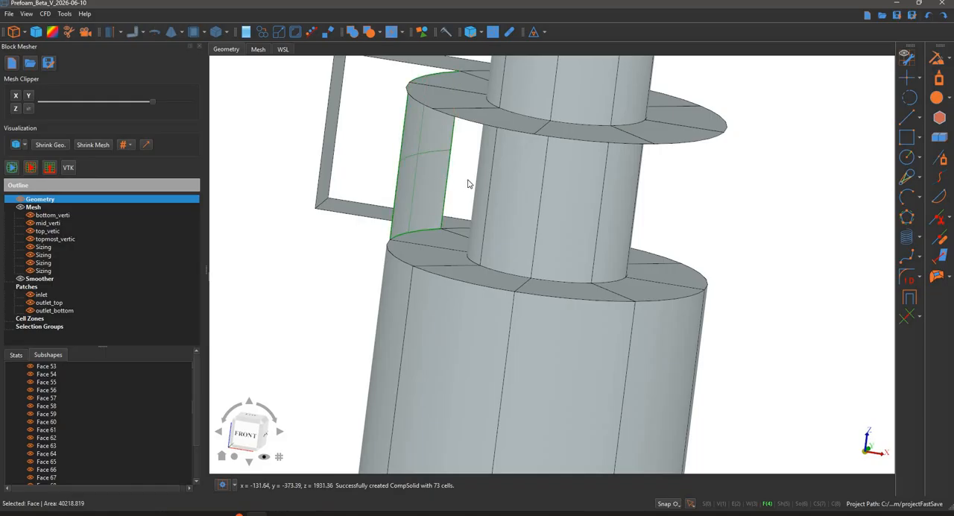
{"action": "right_click", "coordinate": [429, 176]}
{"action": "mouse_move", "coordinate": [477, 185]}
{"action": "left_click", "coordinate": [515, 183]}
{"action": "middle_click_drag", "start_coordinate": [498, 207], "coordinate": [473, 186]}
Select the curved faces around the exposed central cylinder between the upper and lower annular faces
{"action": "middle_click_drag", "start_coordinate": [417, 175], "coordinate": [599, 140]}
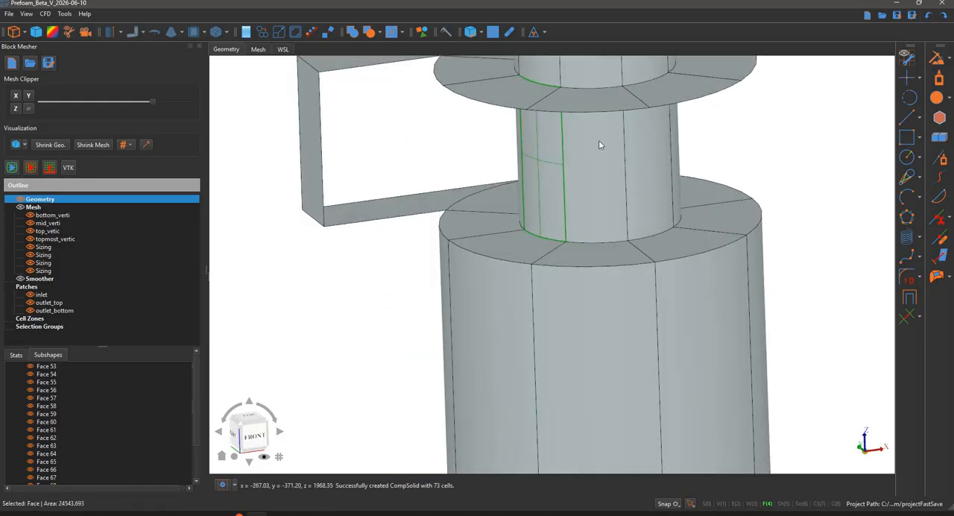
{"action": "left_click", "coordinate": [598, 140]}
{"action": "left_click", "coordinate": [644, 185], "text": "ctrl"}
{"action": "middle_click_drag", "start_coordinate": [644, 185], "coordinate": [477, 172]}
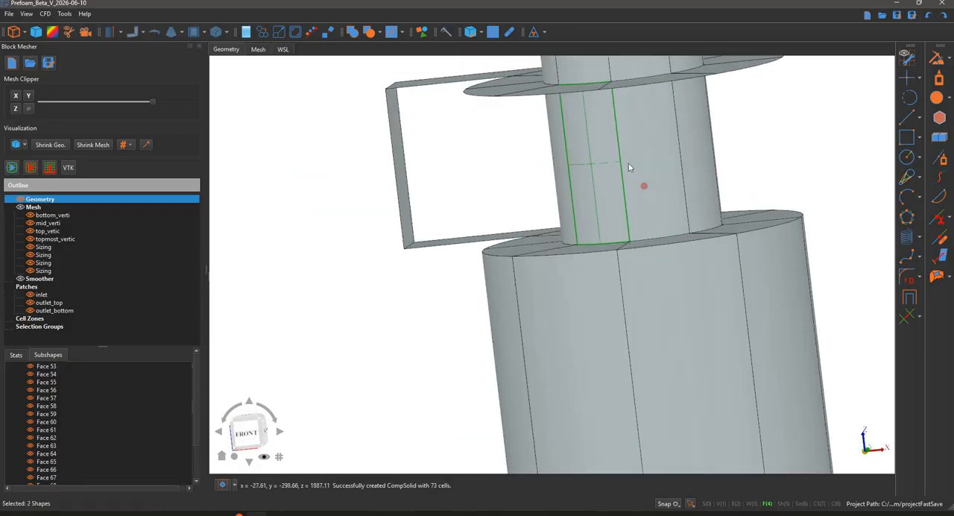
{"action": "left_click", "coordinate": [649, 155], "text": "ctrl"}
{"action": "middle_click_drag", "start_coordinate": [705, 143], "coordinate": [563, 157]}
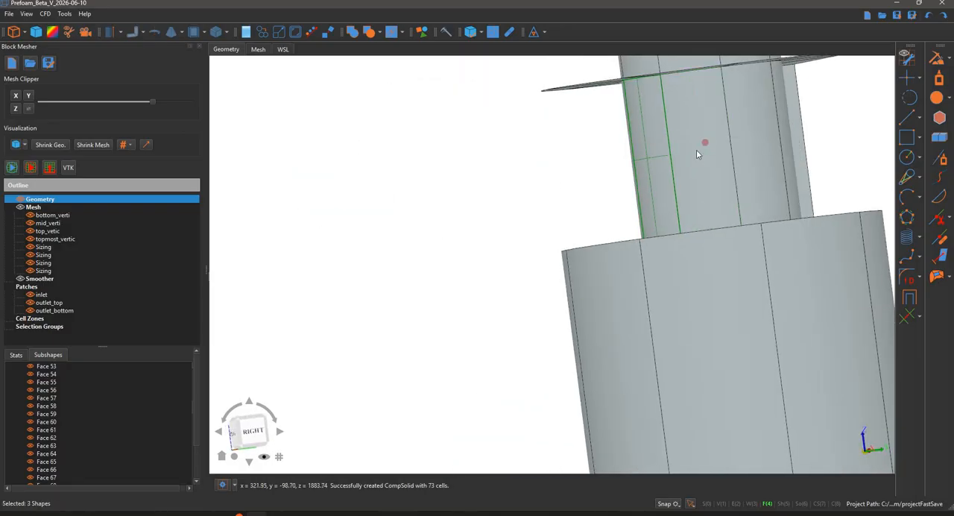
{"action": "left_click", "coordinate": [712, 144], "text": "ctrl"}
{"action": "middle_click_drag", "start_coordinate": [710, 145], "coordinate": [510, 140]}
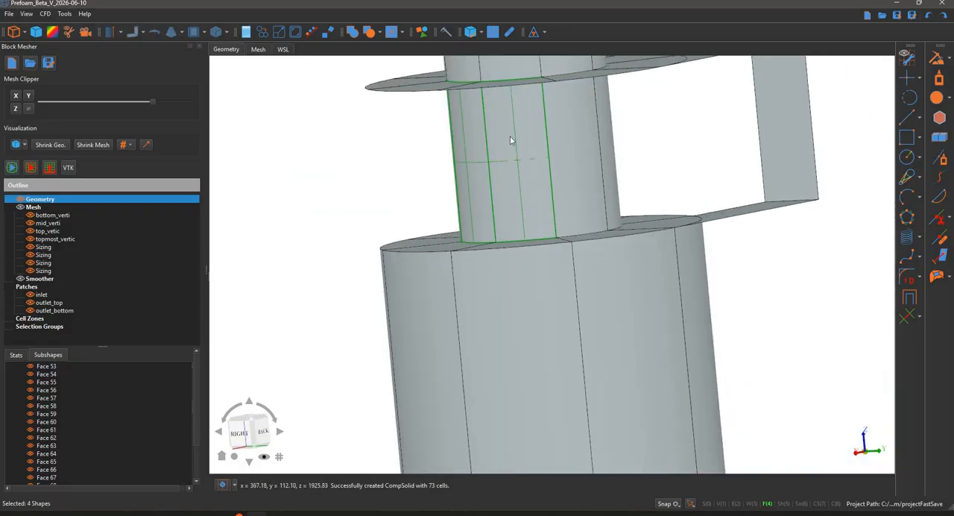
{"action": "left_click", "coordinate": [516, 179], "text": "ctrl"}
{"action": "middle_click_drag", "start_coordinate": [514, 178], "coordinate": [407, 188]}
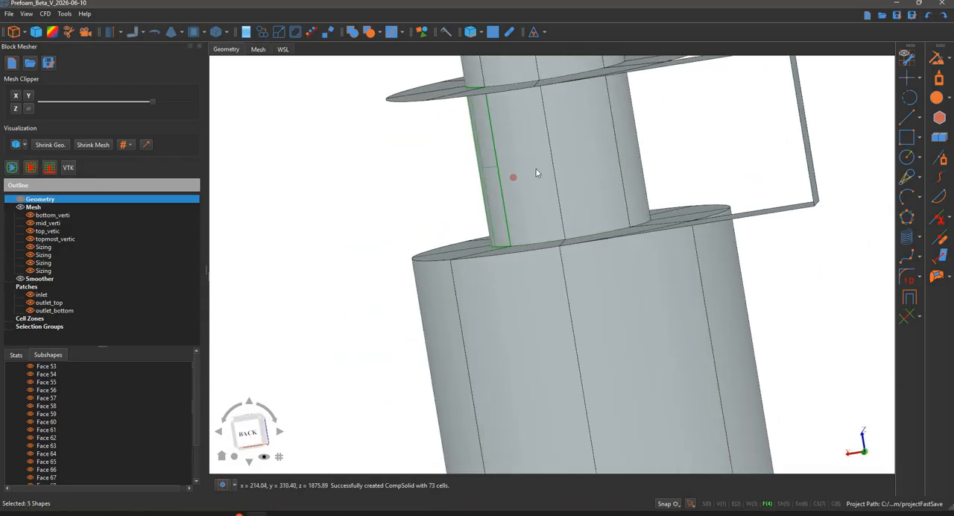
{"action": "left_click", "coordinate": [572, 157], "text": "ctrl"}
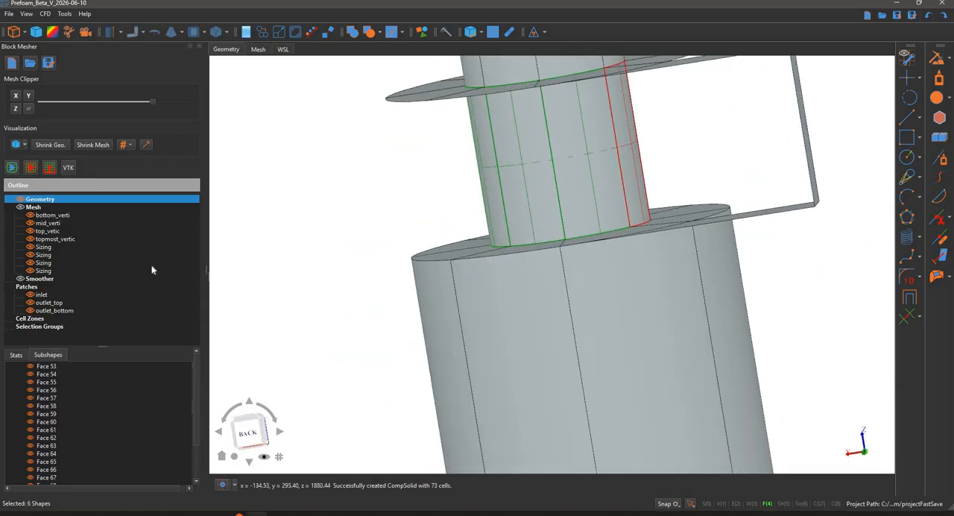
Create a new patch from the selected central cylinder faces and highlight it in the model
{"action": "right_click", "coordinate": [79, 291]}
{"action": "left_click", "coordinate": [86, 295]}
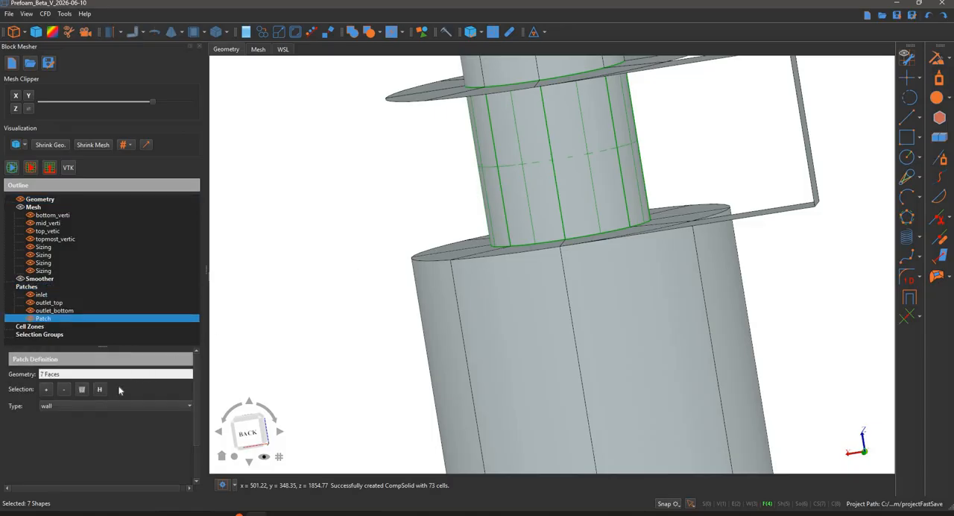
{"action": "left_click", "coordinate": [104, 395]}
Add the missing curved face of the central cylinder to the new patch
{"action": "middle_click_drag", "start_coordinate": [419, 193], "coordinate": [224, 213]}
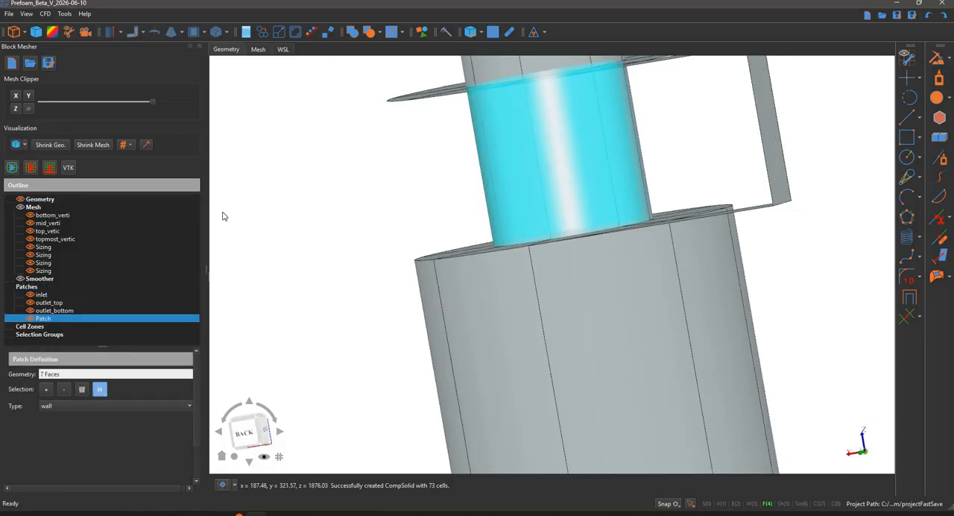
{"action": "middle_click_drag", "start_coordinate": [744, 144], "coordinate": [706, 166]}
{"action": "middle_click_drag", "start_coordinate": [722, 196], "coordinate": [515, 199]}
{"action": "left_click", "coordinate": [515, 240]}
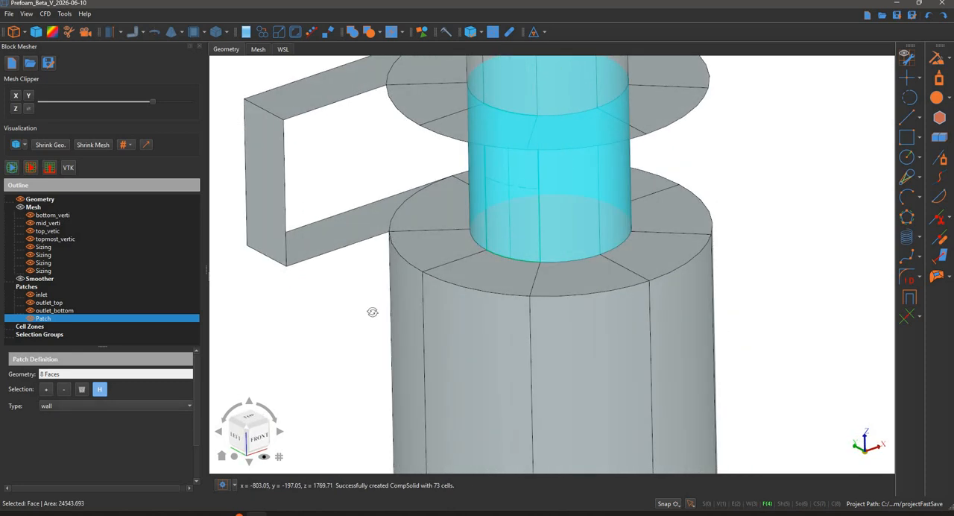
{"action": "middle_click_drag", "start_coordinate": [396, 169], "coordinate": [387, 283]}
{"action": "scroll", "coordinate": [387, 284], "scroll_direction": "down", "scroll_amount": 3}
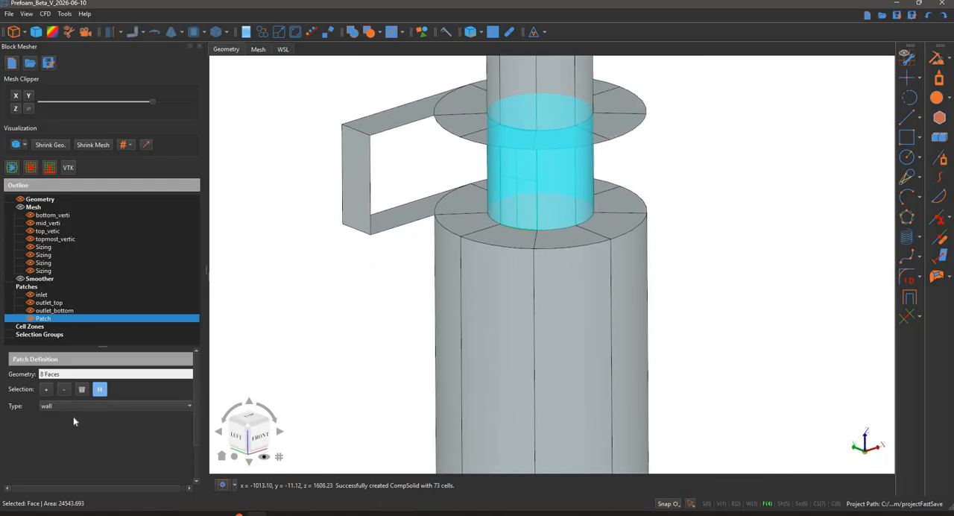
Keep the new patch's type as wall and rename the patch vortexFinder
{"action": "left_click", "coordinate": [73, 408]}
{"action": "left_click", "coordinate": [60, 327]}
{"action": "right_click", "coordinate": [78, 322]}
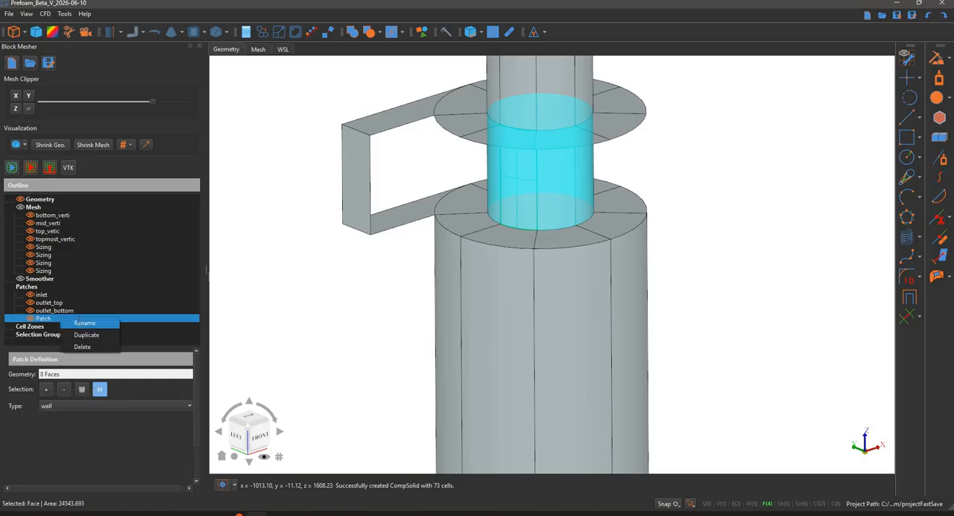
{"action": "key", "text": "Return"}
{"action": "type", "text": "vo"}
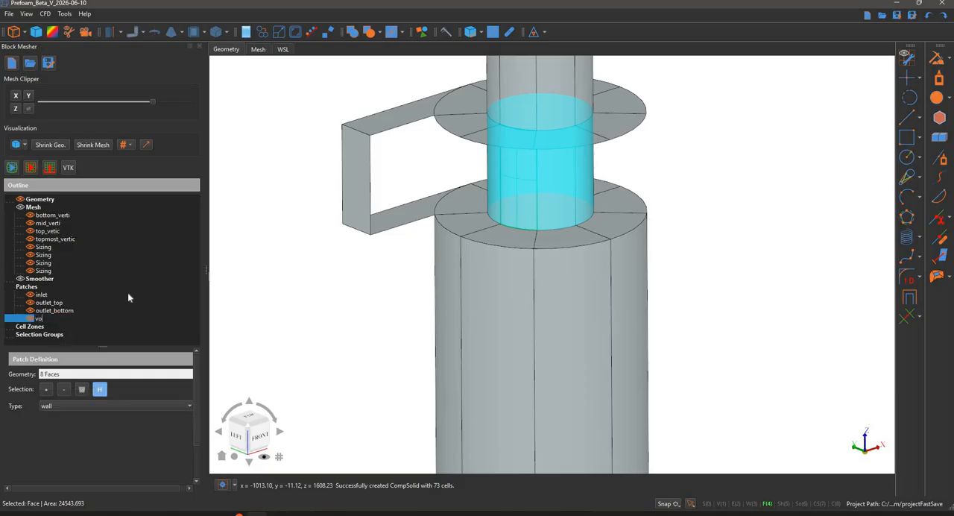
{"action": "type", "text": "rtexFinder"}
{"action": "key", "text": "Return"}
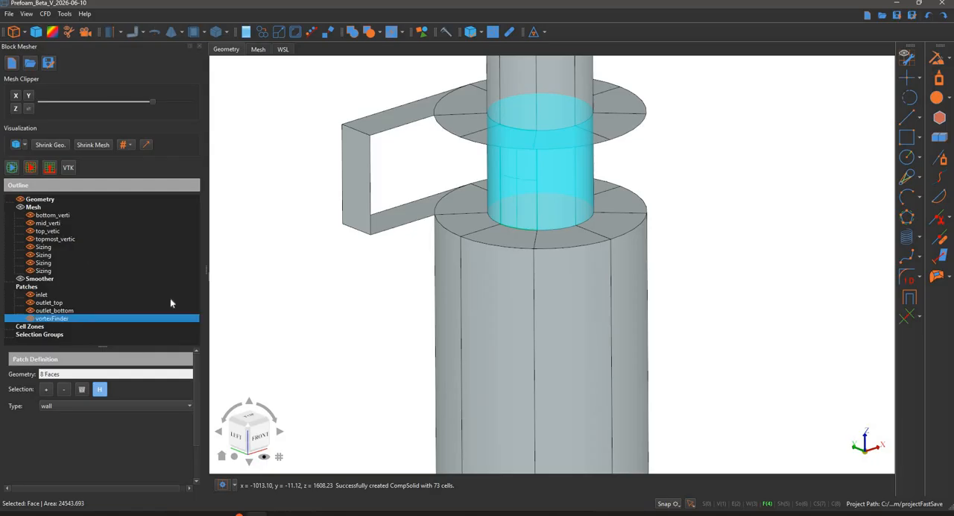
{"action": "scroll", "coordinate": [355, 324], "scroll_direction": "down", "scroll_amount": 1}
{"action": "scroll", "coordinate": [355, 323], "scroll_direction": "down", "scroll_amount": 1}
{"action": "middle_click_drag", "start_coordinate": [344, 310], "coordinate": [354, 301]}
{"action": "scroll", "coordinate": [351, 300], "scroll_direction": "down", "scroll_amount": 2}
{"action": "right_click", "coordinate": [349, 299]}
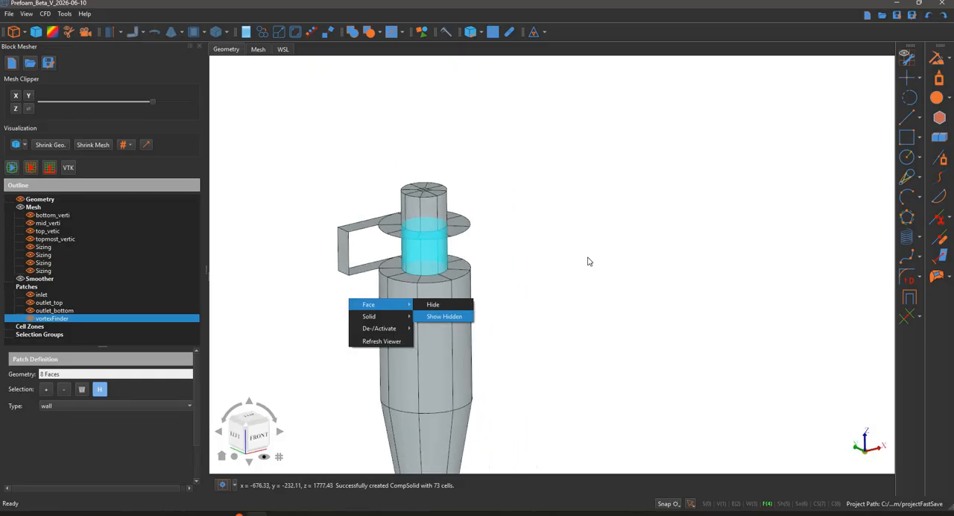
{"action": "left_click", "coordinate": [564, 243]}
{"action": "scroll", "coordinate": [650, 154], "scroll_direction": "down", "scroll_amount": 1}
{"action": "right_click", "coordinate": [650, 153]}
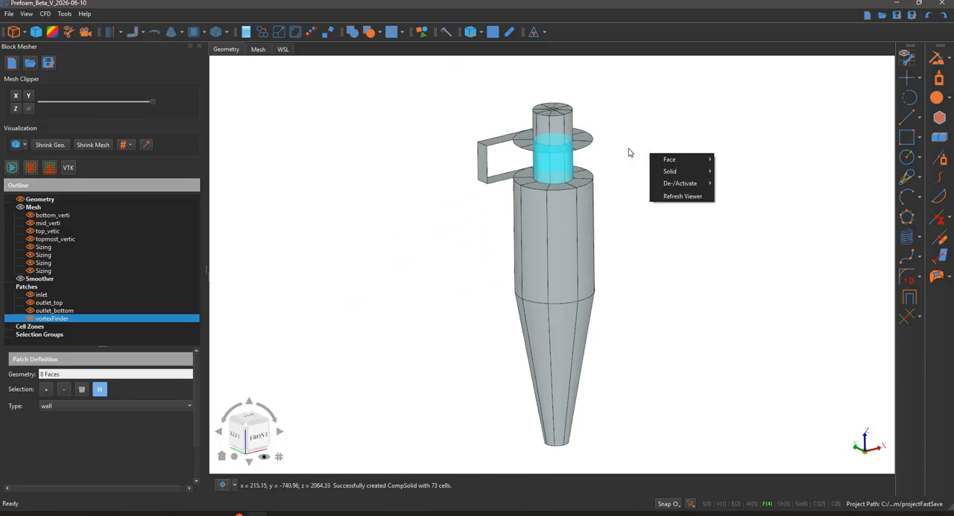
{"action": "left_click", "coordinate": [613, 131]}
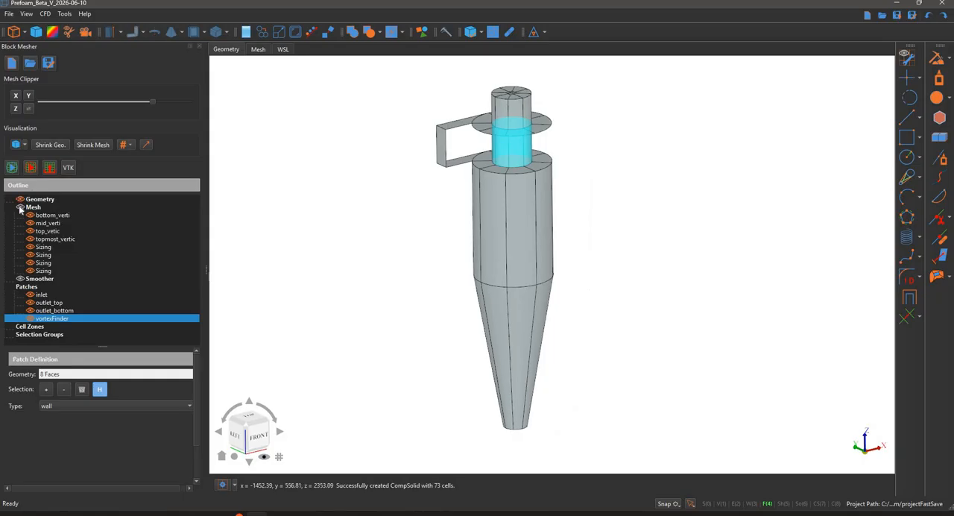
Turn off the patch highlight to display the generated mesh, and review the geometry's subshape list and statistics
{"action": "left_click", "coordinate": [100, 390]}
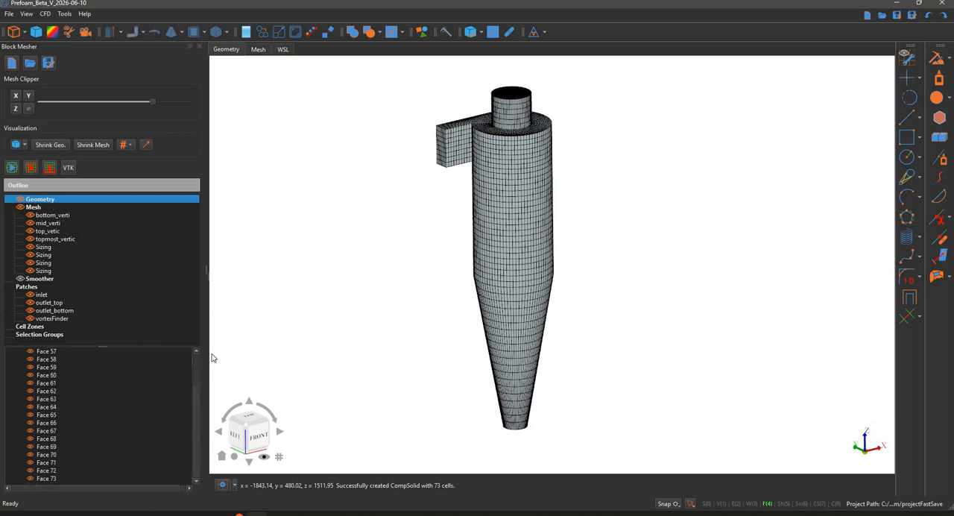
{"action": "scroll", "coordinate": [137, 407], "scroll_direction": "down", "scroll_amount": 11}
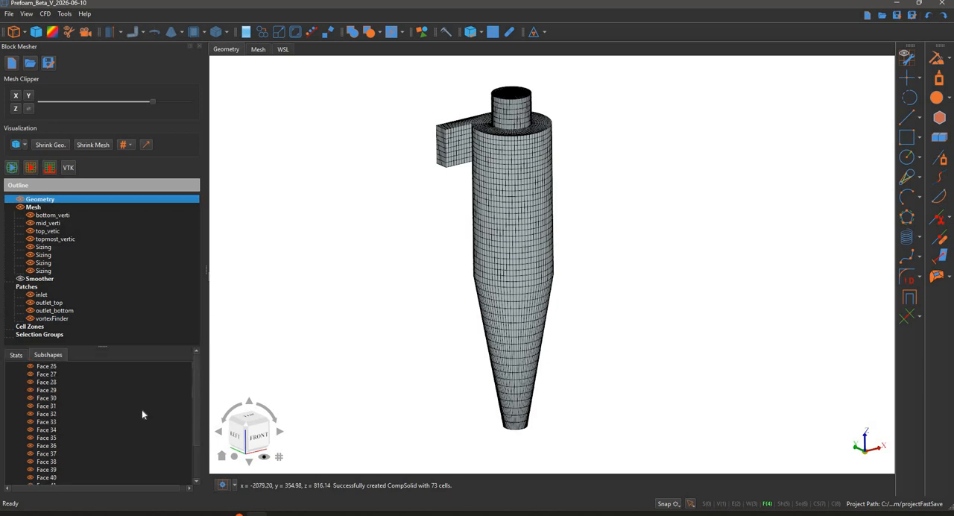
{"action": "scroll", "coordinate": [136, 411], "scroll_direction": "up", "scroll_amount": 3}
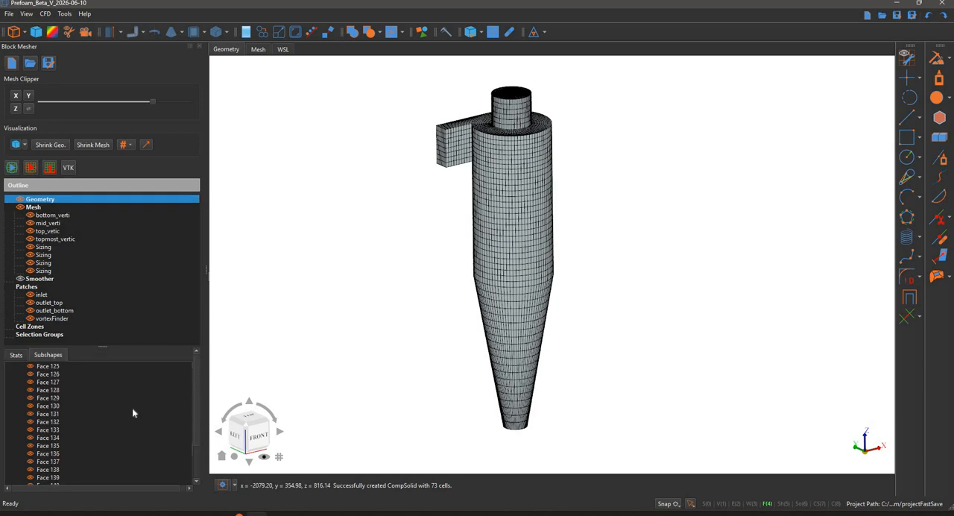
{"action": "scroll", "coordinate": [164, 402], "scroll_direction": "up", "scroll_amount": 20}
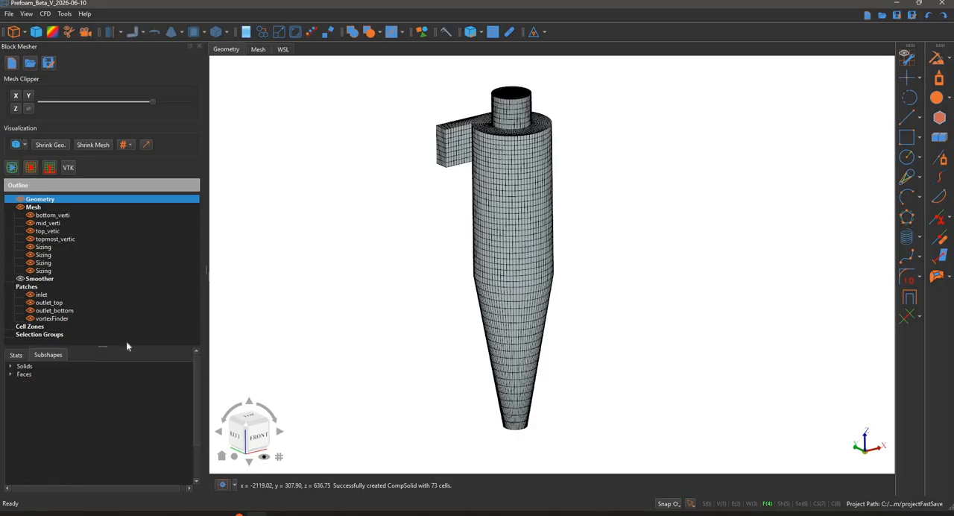
{"action": "left_click", "coordinate": [17, 355]}
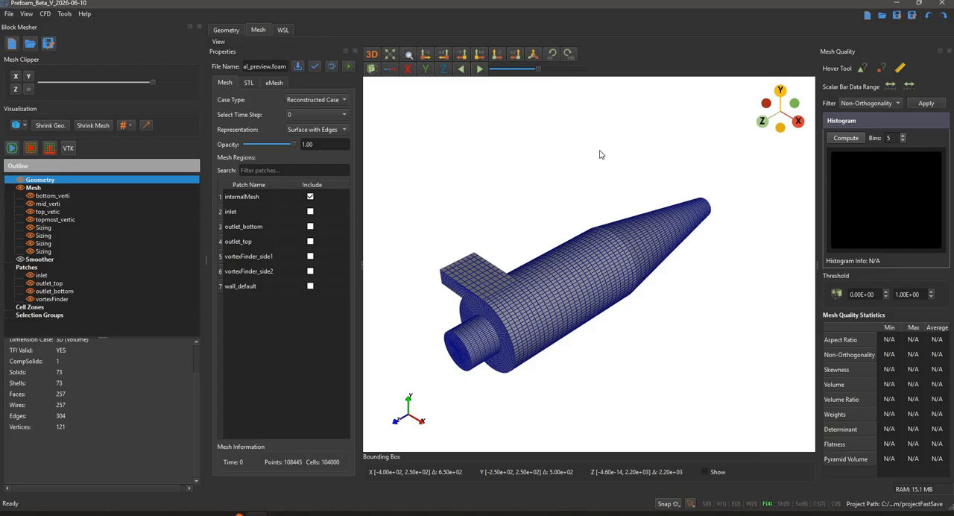
Inspect the mesh preview in the mesh viewer and display only the inlet patch
{"action": "left_click_drag", "start_coordinate": [601, 154], "coordinate": [517, 324]}
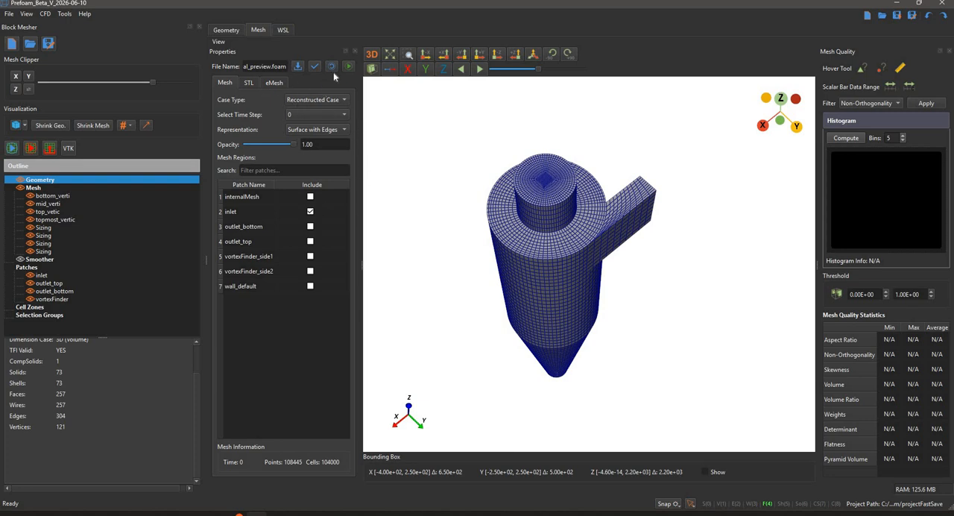
{"action": "right_click", "coordinate": [249, 321]}
{"action": "left_click", "coordinate": [280, 366]}
{"action": "left_click_drag", "start_coordinate": [592, 215], "coordinate": [479, 261]}
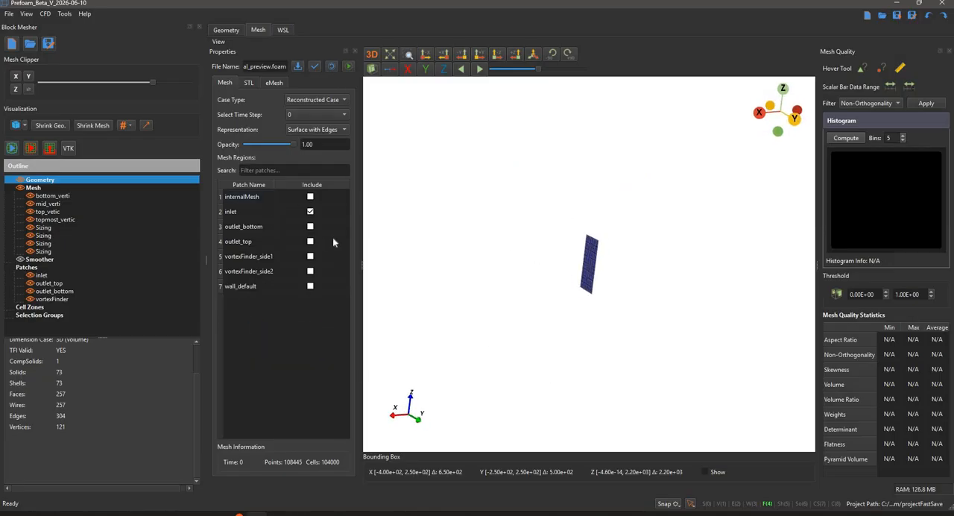
Add the outlet_bottom and outlet_top patches to the displayed mesh regions
{"action": "right_click", "coordinate": [267, 351]}
{"action": "left_click", "coordinate": [292, 392]}
{"action": "left_click_drag", "start_coordinate": [482, 351], "coordinate": [442, 381]}
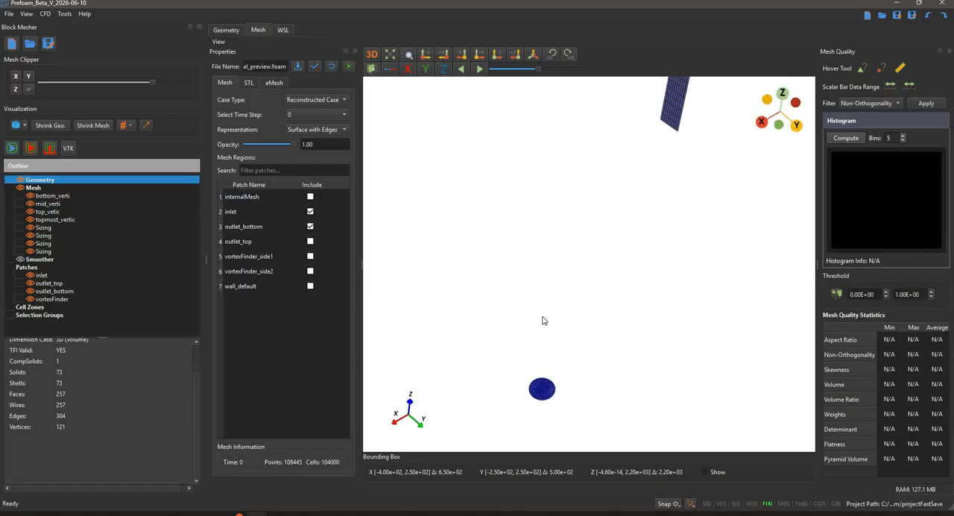
{"action": "right_click", "coordinate": [313, 338]}
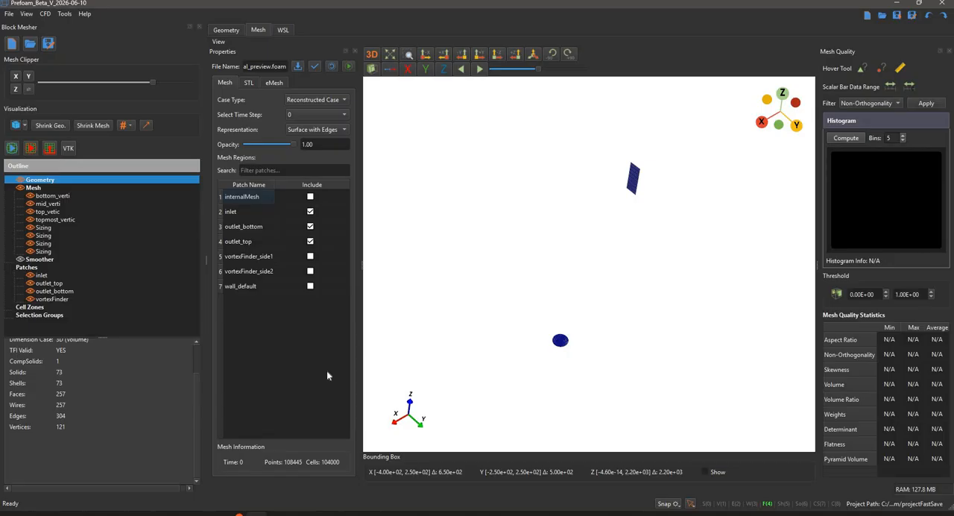
{"action": "left_click", "coordinate": [330, 380]}
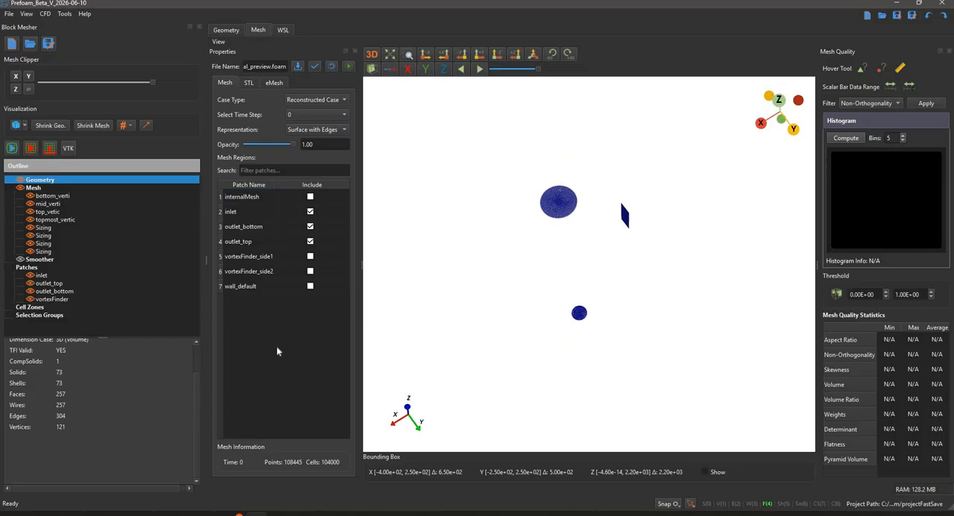
Add the vortexFinder_side1 and vortexFinder_side2 patches to the displayed mesh regions
{"action": "right_click", "coordinate": [314, 386]}
{"action": "left_click", "coordinate": [322, 389]}
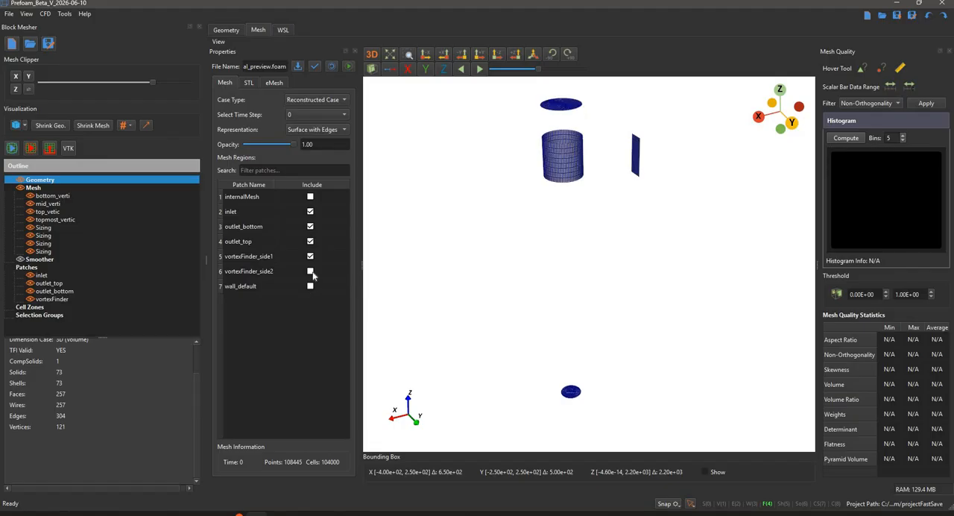
{"action": "left_click", "coordinate": [310, 272]}
{"action": "right_click", "coordinate": [297, 307]}
{"action": "left_click", "coordinate": [330, 348]}
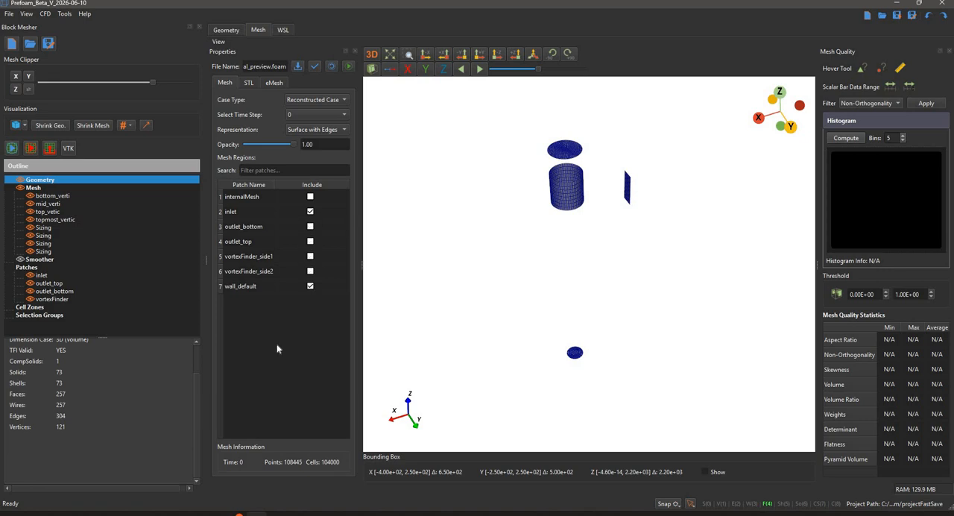
Display only the wall_default patch of the cyclone mesh
{"action": "right_click", "coordinate": [302, 347]}
{"action": "left_click", "coordinate": [309, 387]}
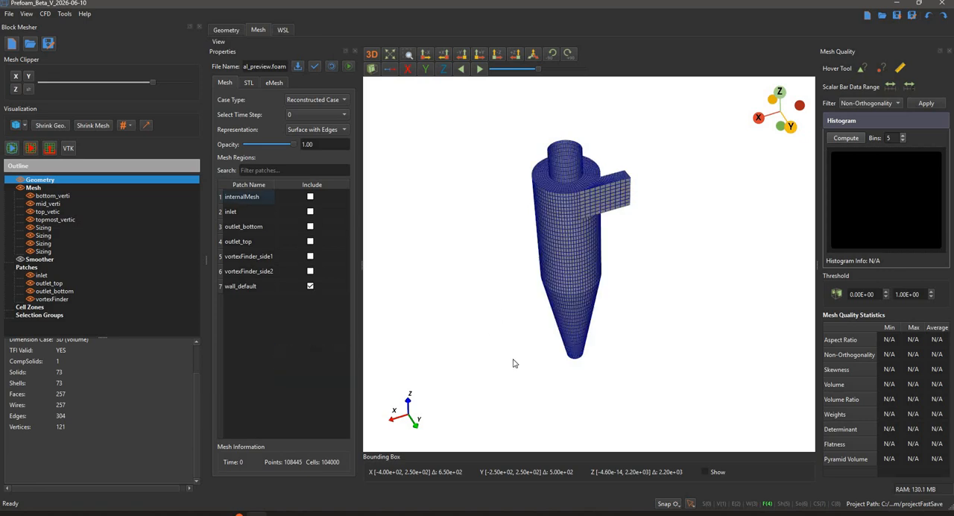
Examine the wall_default patch up close from another angle and return to the geometry view of the cyclone
{"action": "left_click_drag", "start_coordinate": [522, 381], "coordinate": [571, 250]}
{"action": "scroll", "coordinate": [543, 296], "scroll_direction": "up", "scroll_amount": 5}
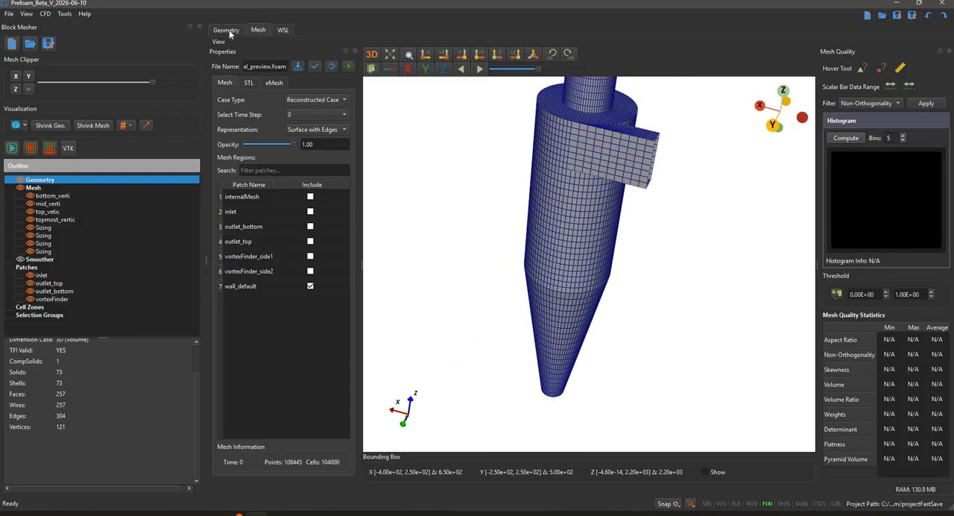
{"action": "left_click", "coordinate": [297, 66]}
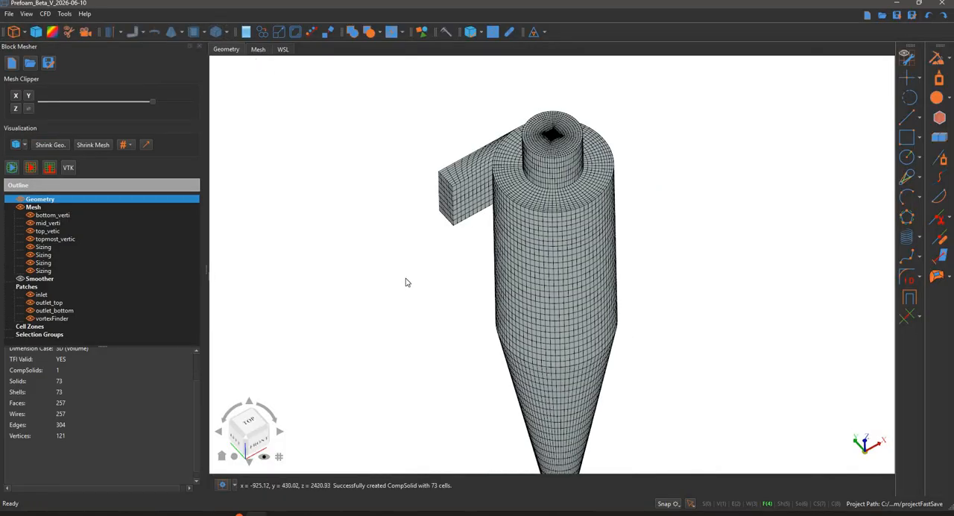
Review the geometry statistics of the block model and examine the whole meshed cyclone in the geometry view
{"action": "scroll", "coordinate": [406, 279], "scroll_direction": "down", "scroll_amount": 2}
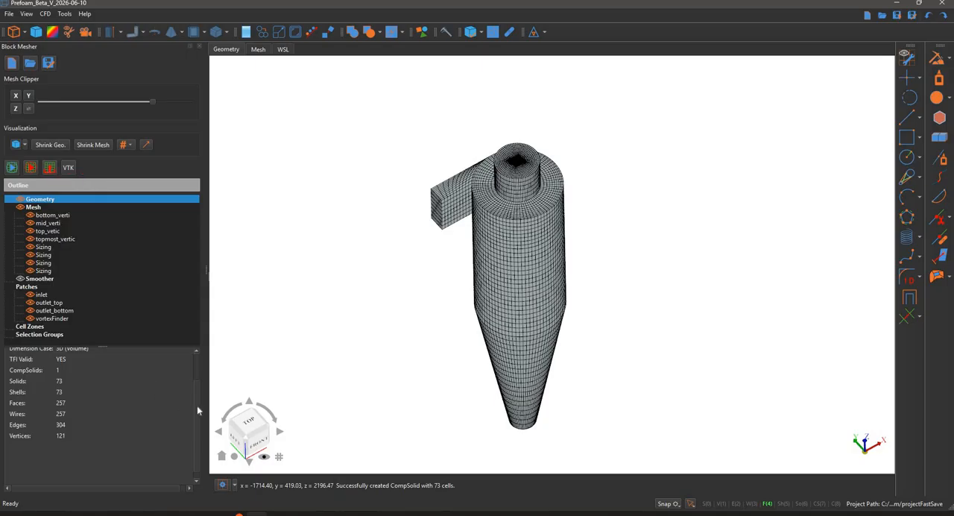
{"action": "scroll", "coordinate": [195, 402], "scroll_direction": "up", "scroll_amount": 2}
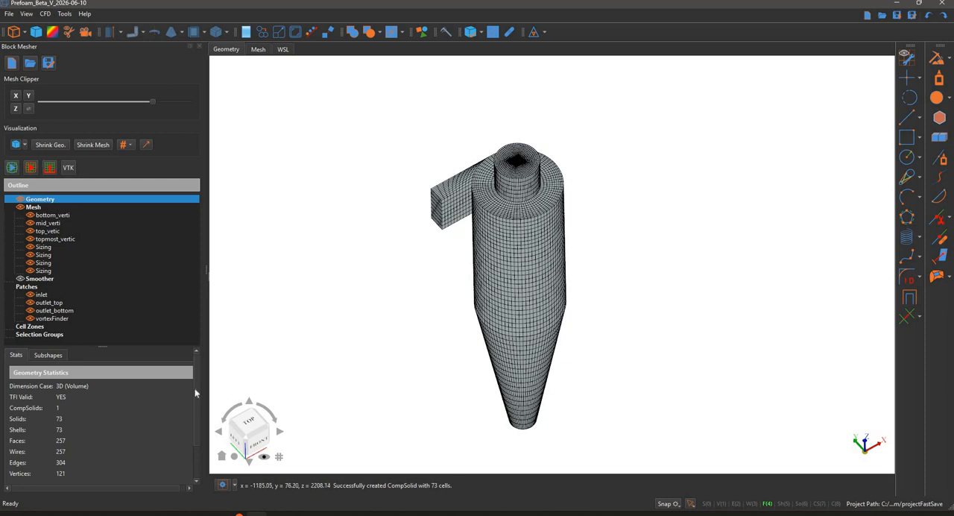
{"action": "scroll", "coordinate": [194, 408], "scroll_direction": "down", "scroll_amount": 2}
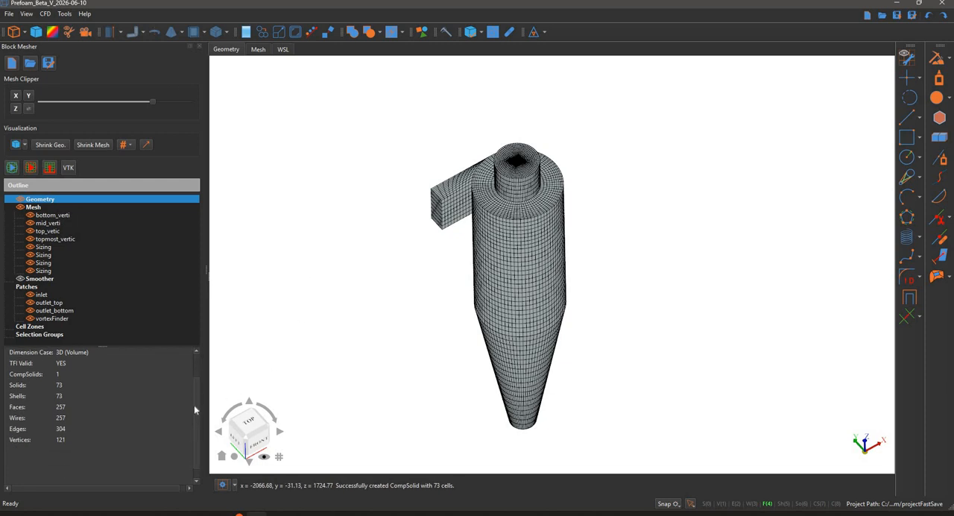
{"action": "scroll", "coordinate": [194, 406], "scroll_direction": "up", "scroll_amount": 1}
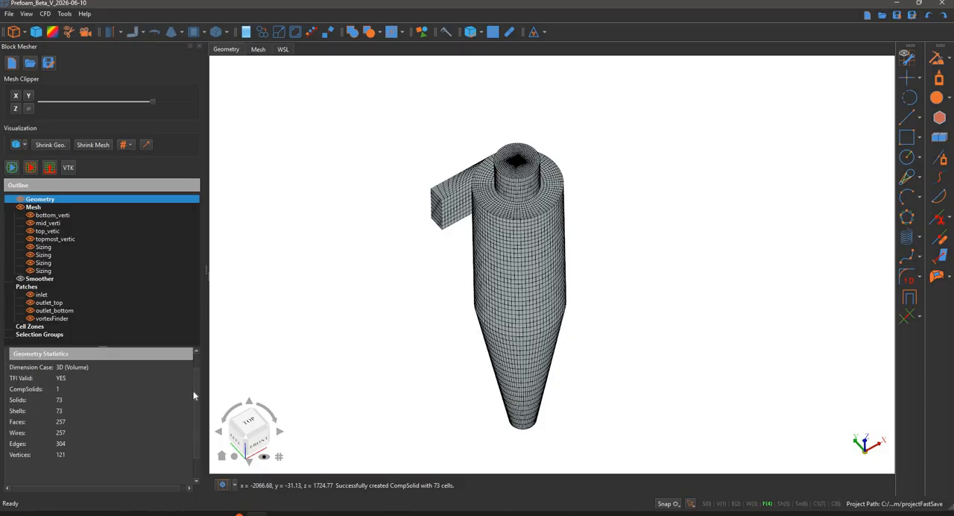
{"action": "scroll", "coordinate": [194, 396], "scroll_direction": "up", "scroll_amount": 2}
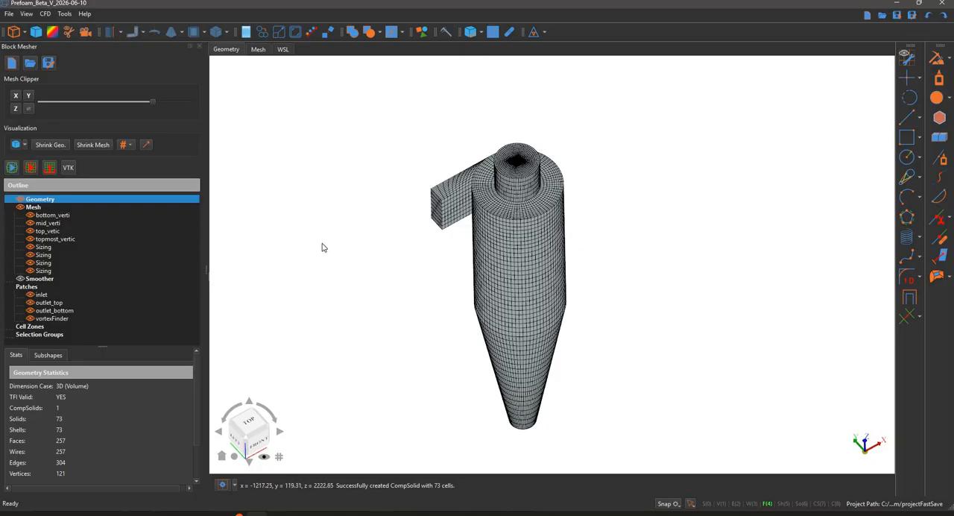
{"action": "middle_click_drag", "start_coordinate": [323, 221], "coordinate": [345, 232]}
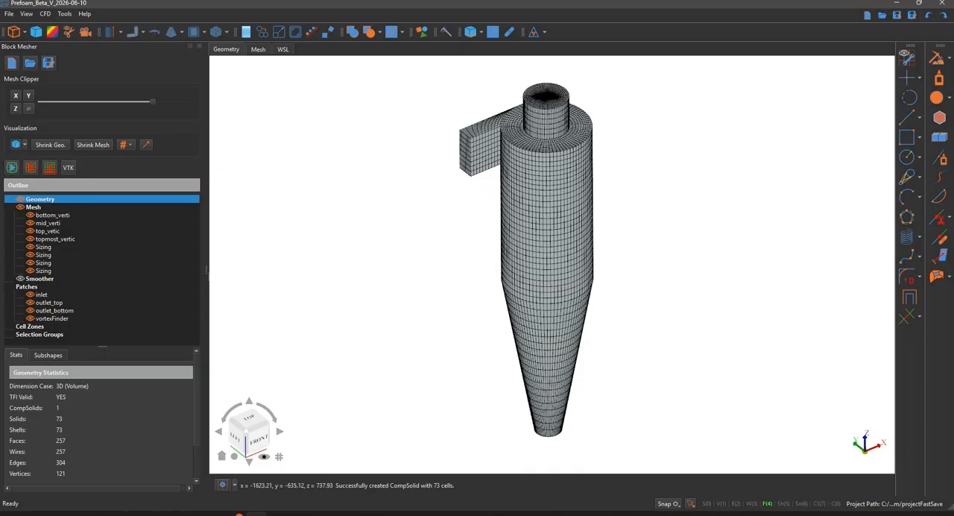